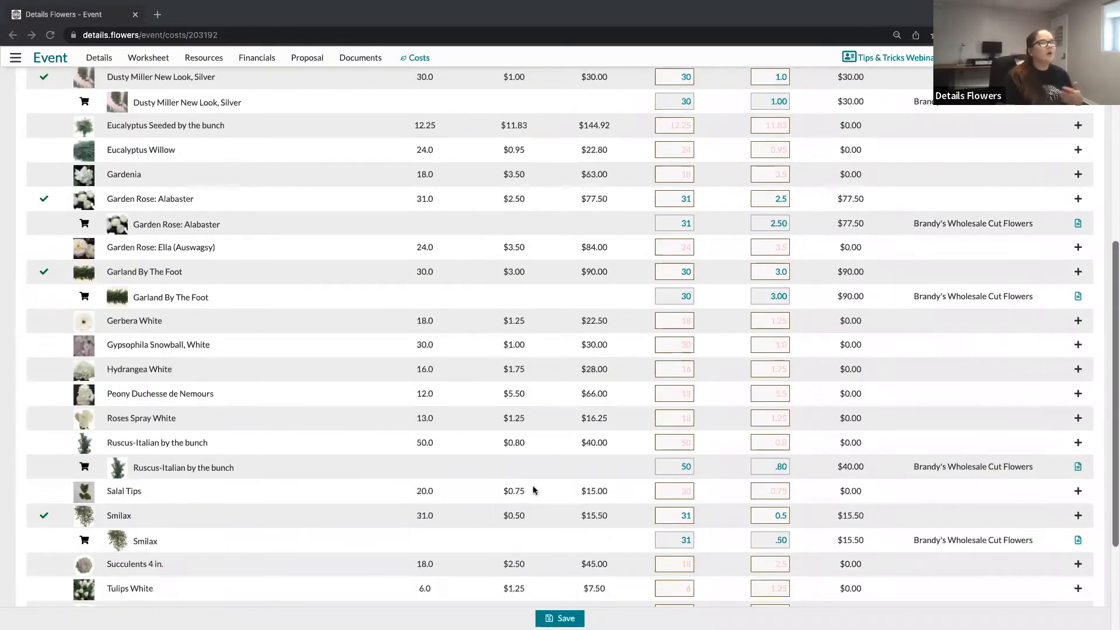
Review the estimated stem cost and total columns for the blooms and the event grand total in the cost info.
{"action": "scroll", "coordinate": [533, 485], "scroll_direction": "up", "scroll_amount": 4}
{"action": "scroll", "coordinate": [533, 487], "scroll_direction": "up", "scroll_amount": 3}
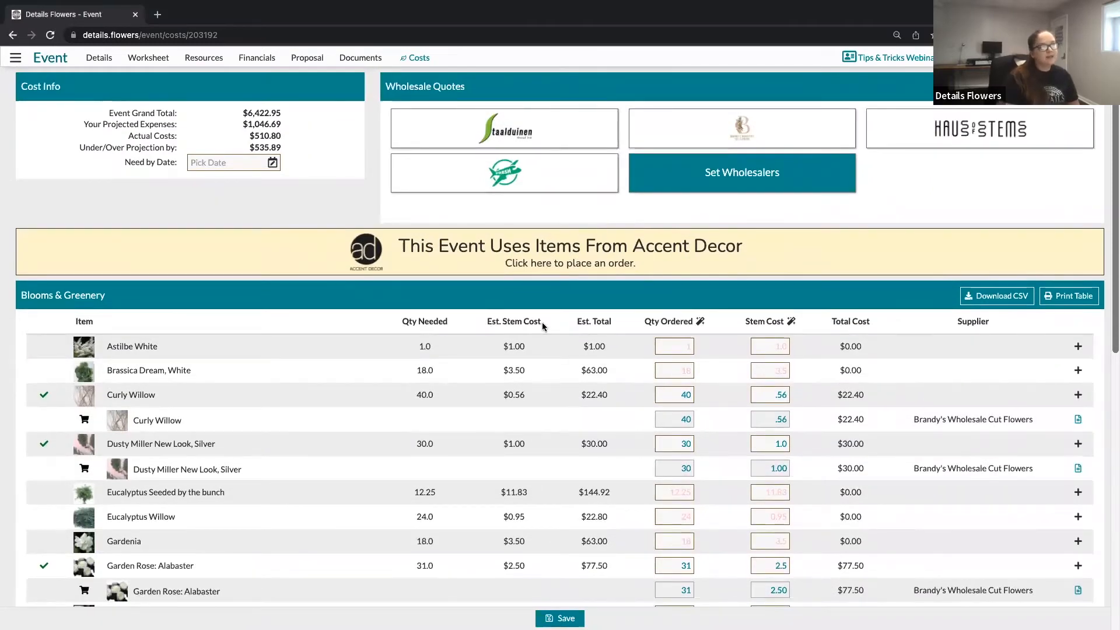
{"action": "left_click_drag", "start_coordinate": [541, 319], "coordinate": [482, 320]}
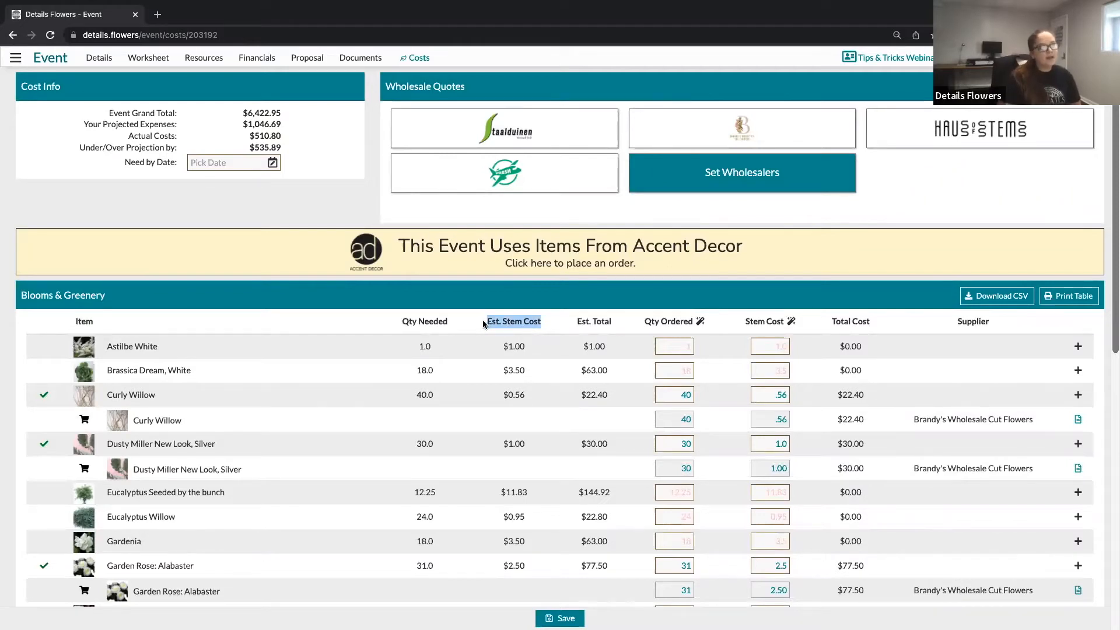
{"action": "left_click_drag", "start_coordinate": [613, 320], "coordinate": [575, 324]}
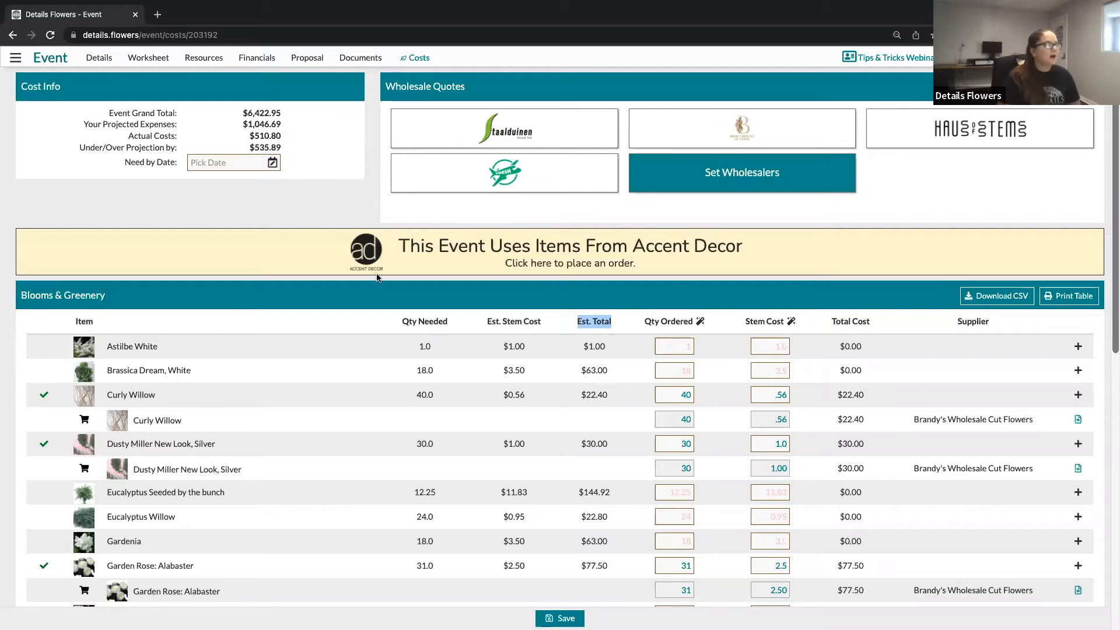
{"action": "scroll", "coordinate": [133, 120], "scroll_direction": "down", "scroll_amount": 1}
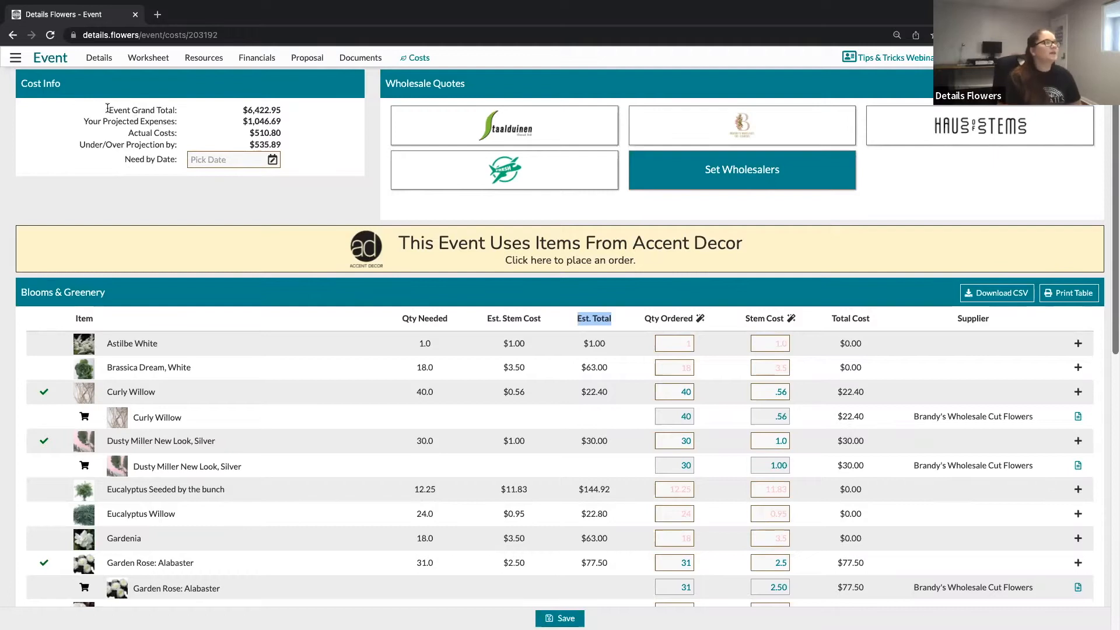
{"action": "left_click_drag", "start_coordinate": [242, 109], "coordinate": [279, 106]}
{"action": "left_click", "coordinate": [198, 110]}
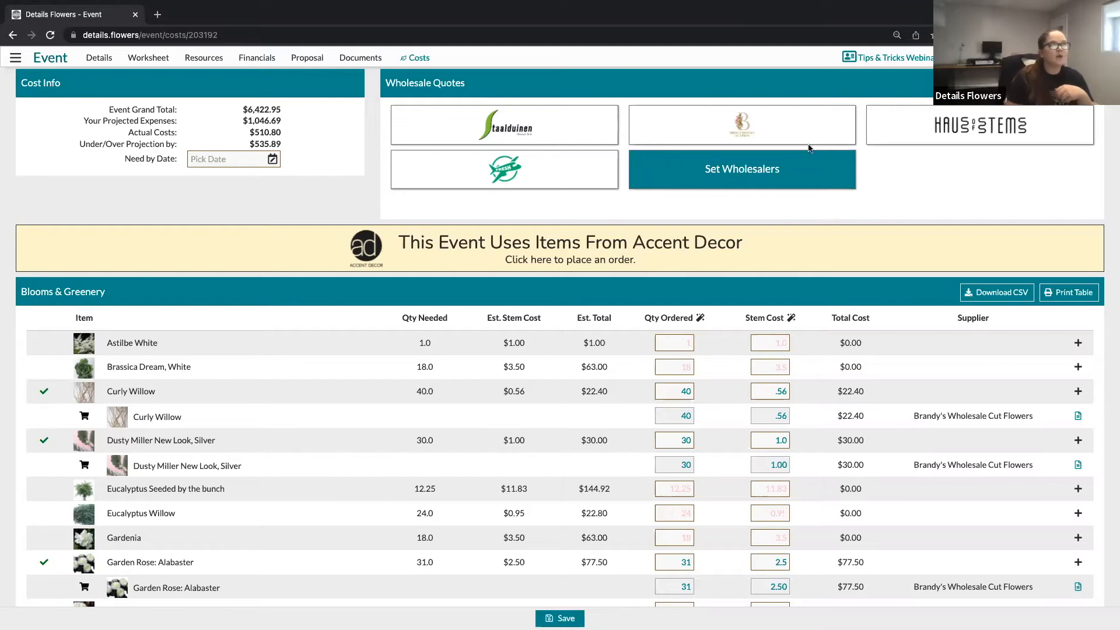
Open the wholesaler display settings and read the Haus of Stems contact details and description.
{"action": "left_click", "coordinate": [723, 172]}
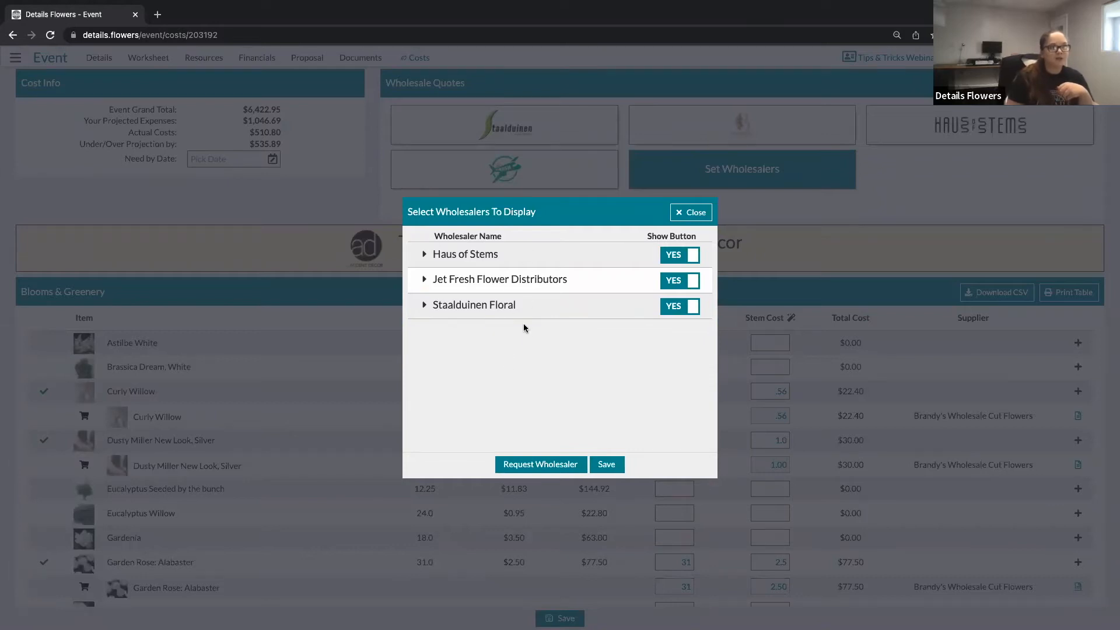
{"action": "left_click", "coordinate": [424, 255]}
{"action": "scroll", "coordinate": [592, 331], "scroll_direction": "down", "scroll_amount": 3}
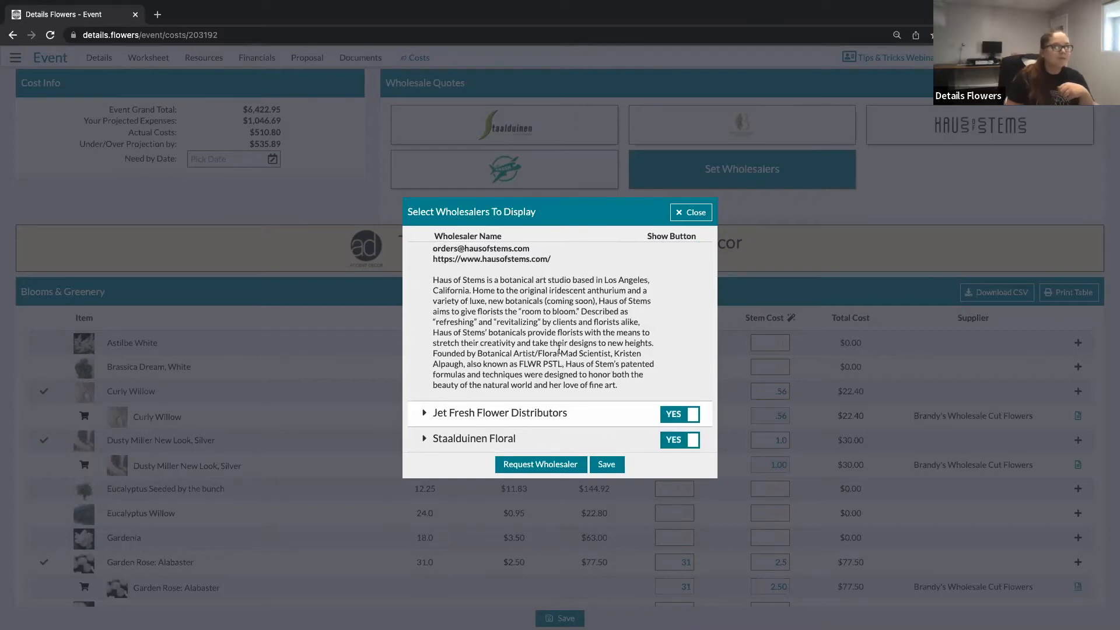
{"action": "scroll", "coordinate": [472, 315], "scroll_direction": "up", "scroll_amount": 3}
{"action": "left_click", "coordinate": [425, 256]}
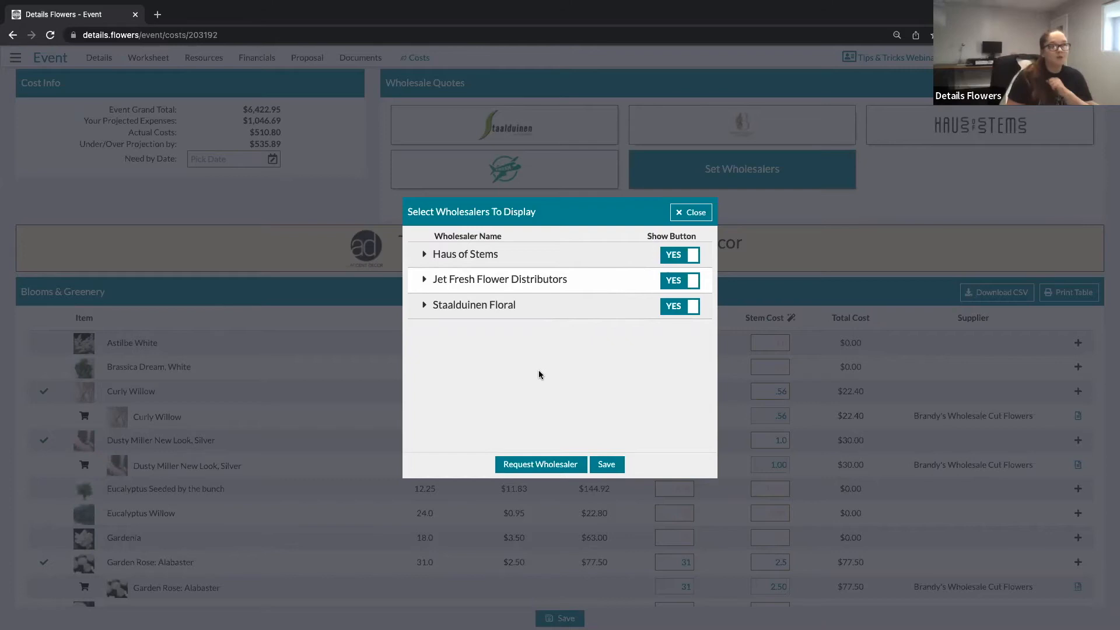
View the wholesaler request form down to its supplier question, and leave it and the wholesaler settings without submitting.
{"action": "left_click", "coordinate": [553, 465]}
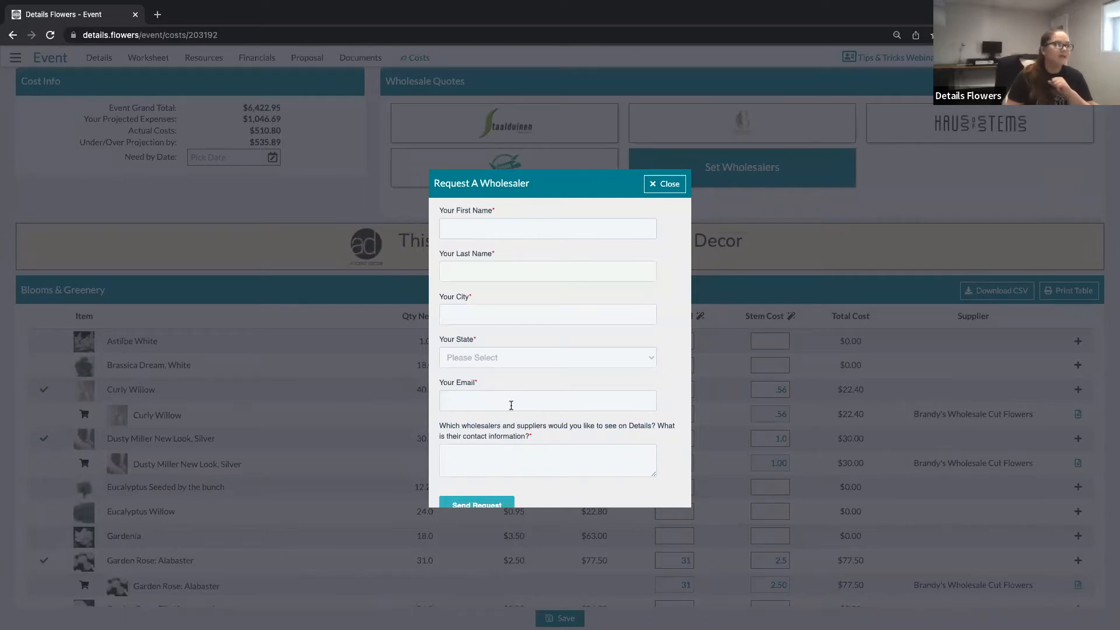
{"action": "scroll", "coordinate": [511, 404], "scroll_direction": "down", "scroll_amount": 1}
{"action": "left_click", "coordinate": [505, 438]}
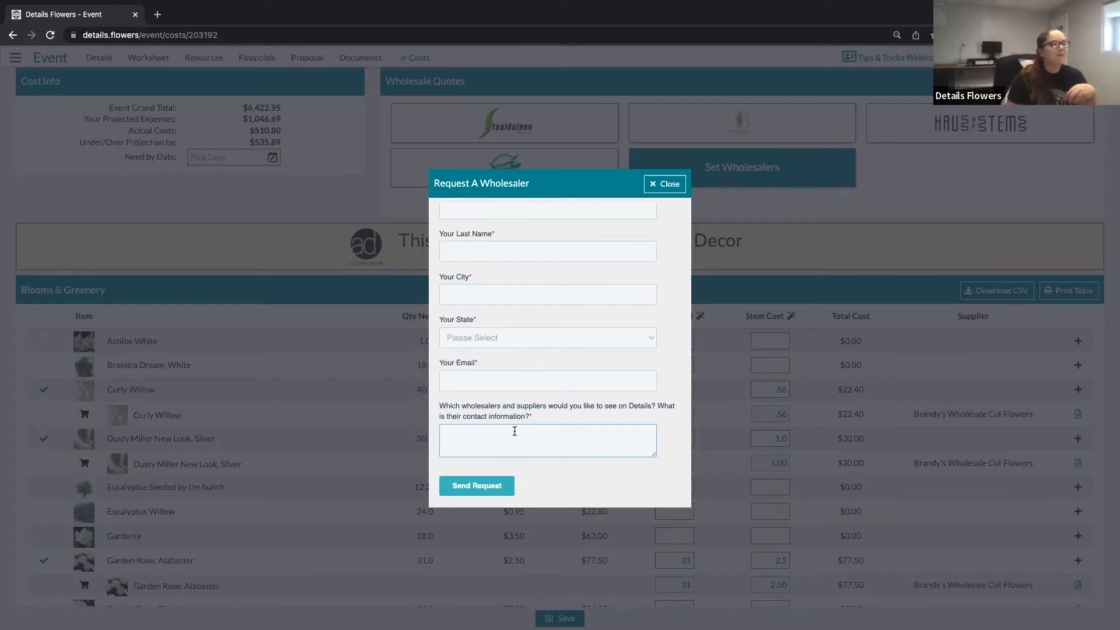
{"action": "left_click", "coordinate": [663, 185]}
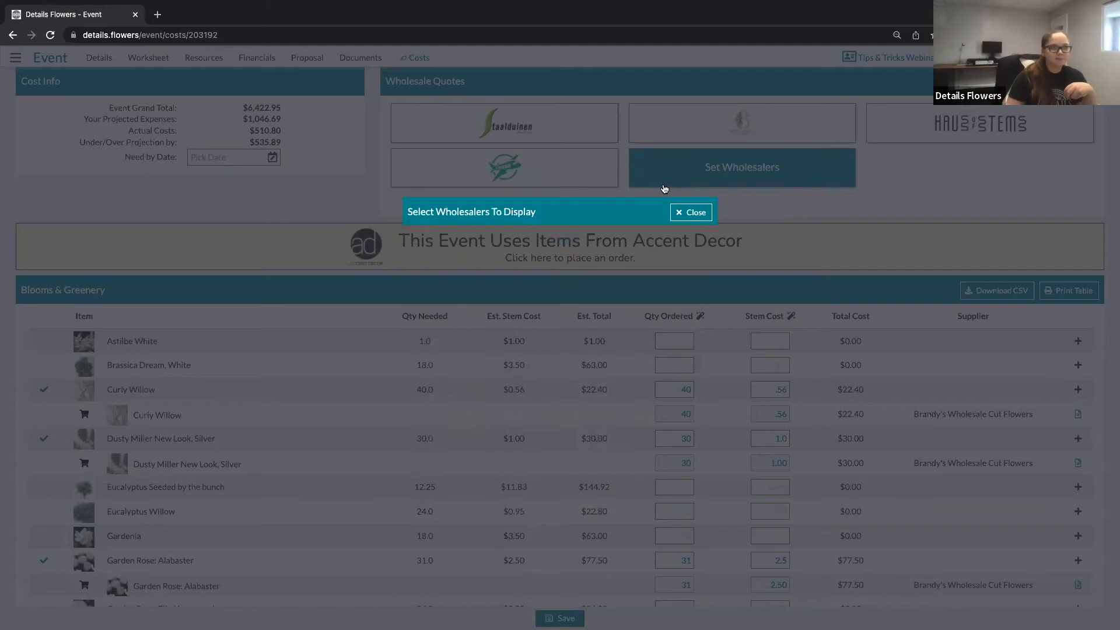
{"action": "left_click", "coordinate": [685, 212]}
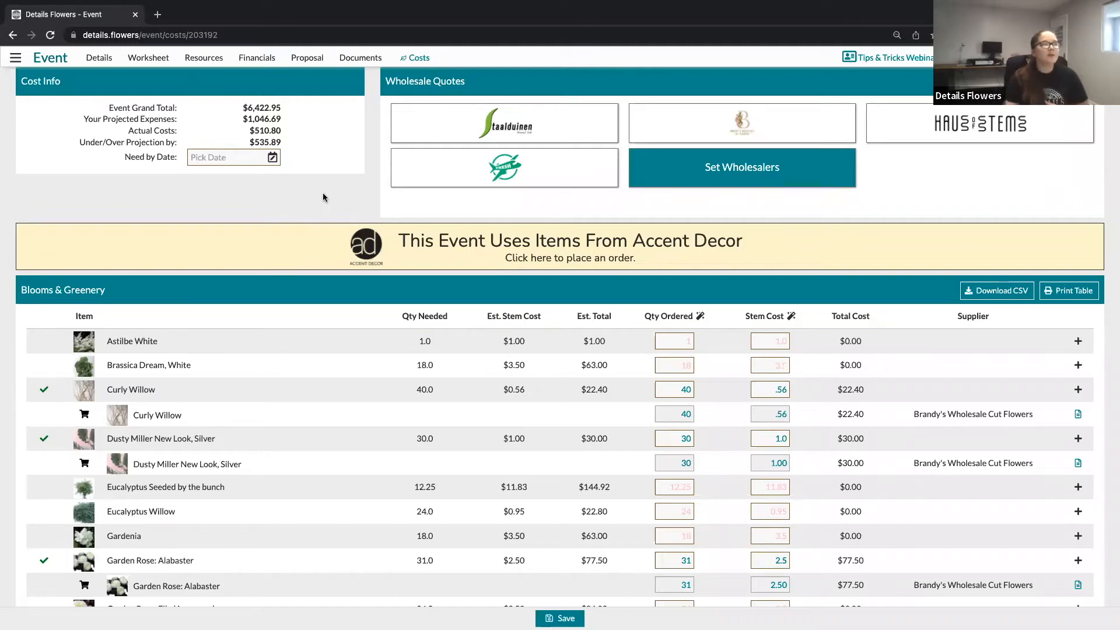
Start an Accent Decor order with a quantity of 2 Audrey Lanterns and continue to billing and shipping.
{"action": "left_click", "coordinate": [600, 253]}
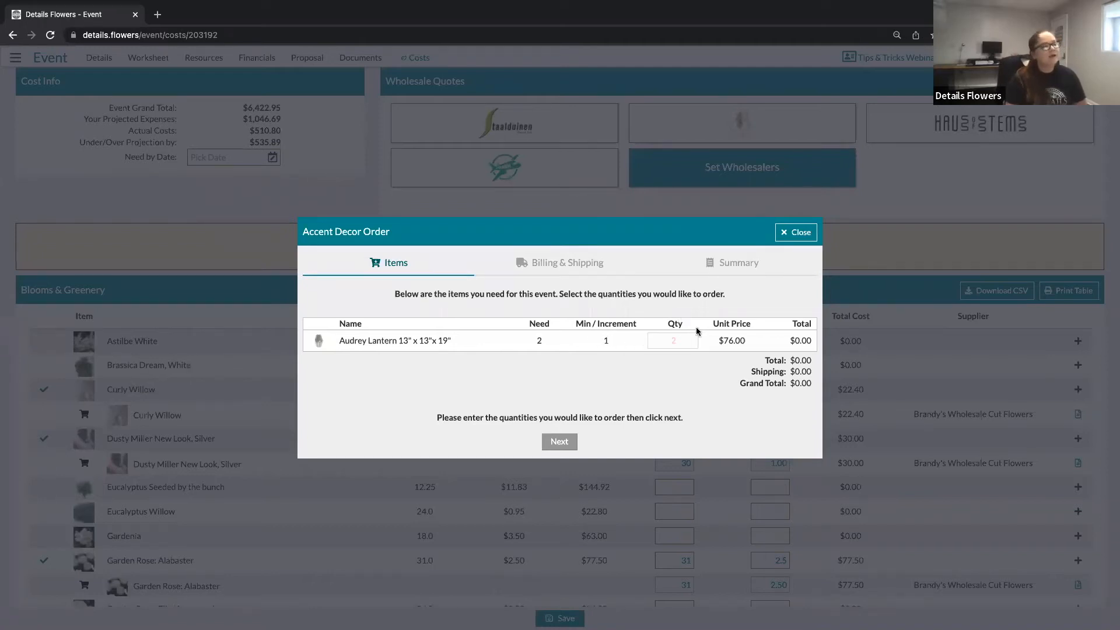
{"action": "left_click", "coordinate": [681, 341]}
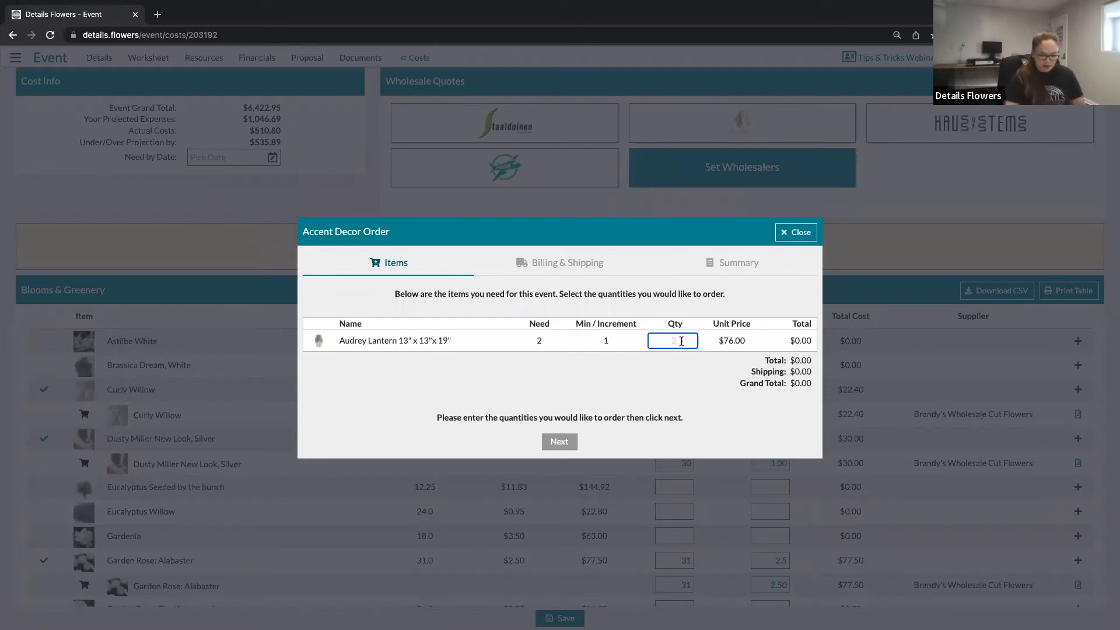
{"action": "type", "text": "2"}
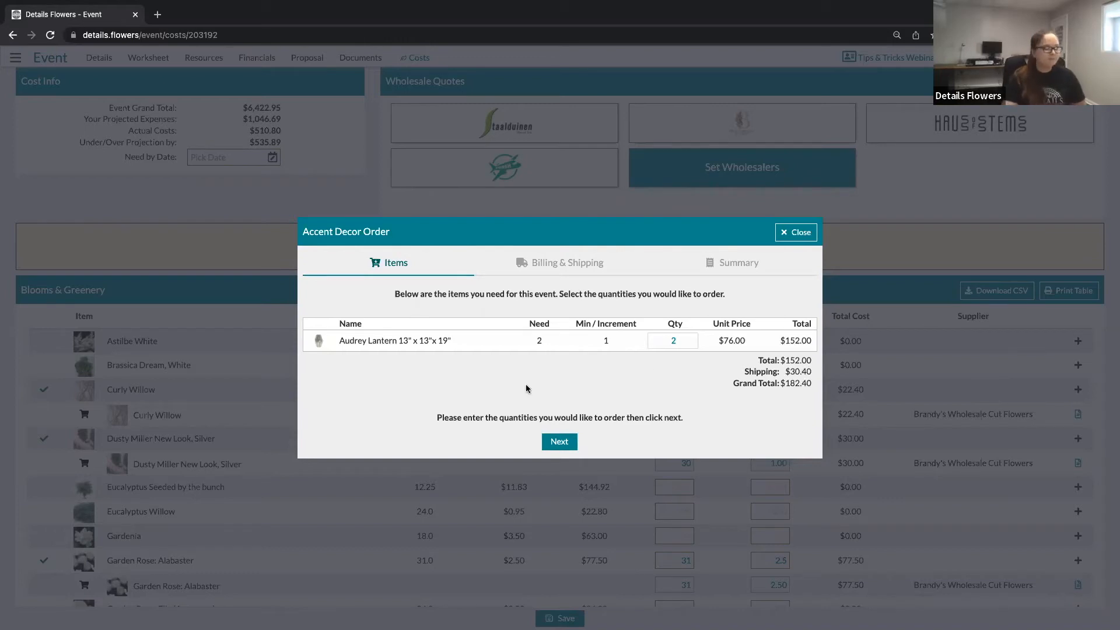
{"action": "left_click", "coordinate": [559, 443]}
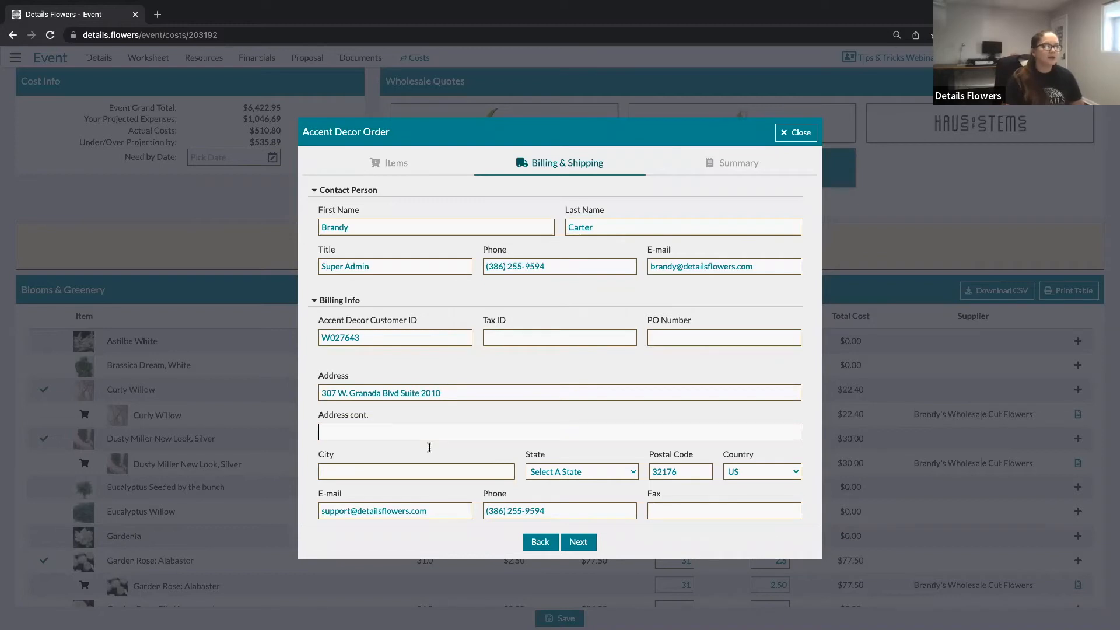
Examine the order's customer ID, billing, shipping and comments fields, and close the Accent Decor order without placing it.
{"action": "left_click_drag", "start_coordinate": [370, 337], "coordinate": [321, 336]}
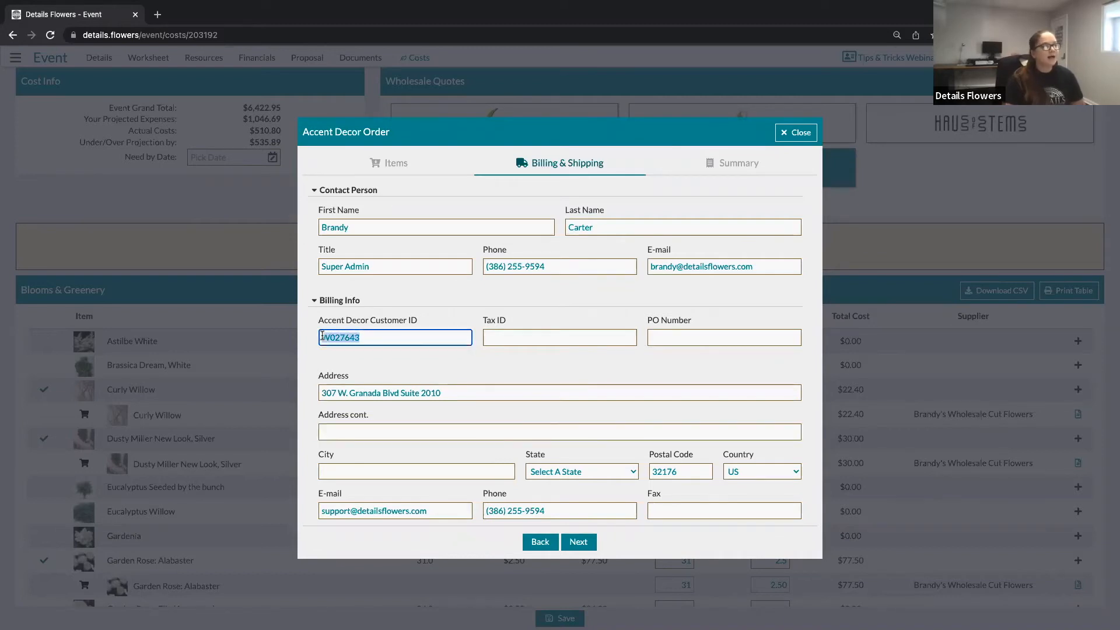
{"action": "left_click", "coordinate": [438, 304]}
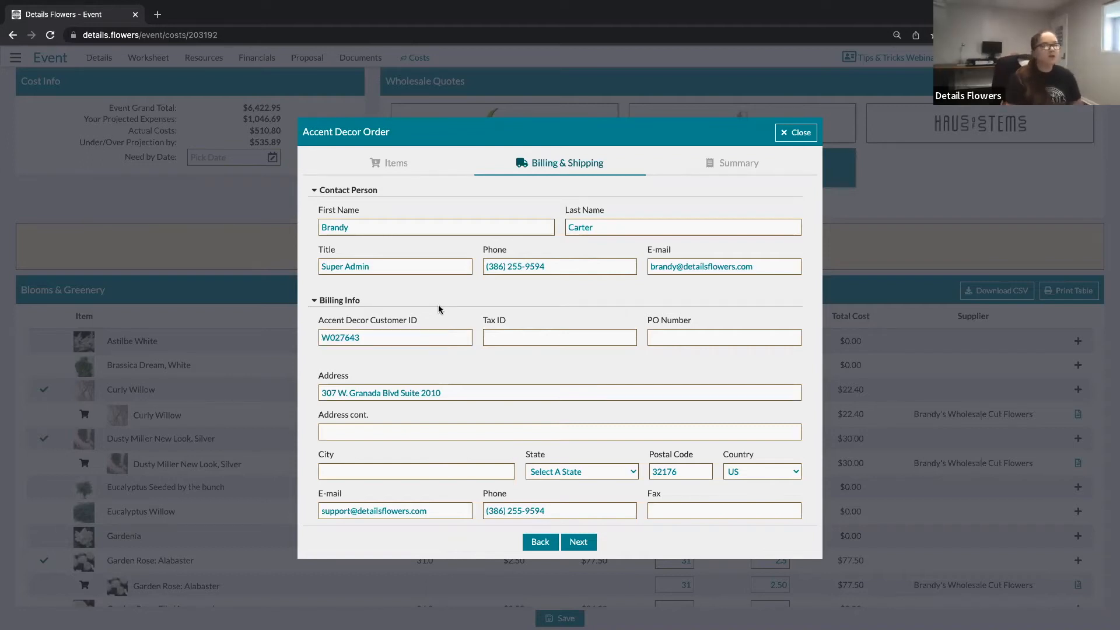
{"action": "left_click", "coordinate": [378, 334]}
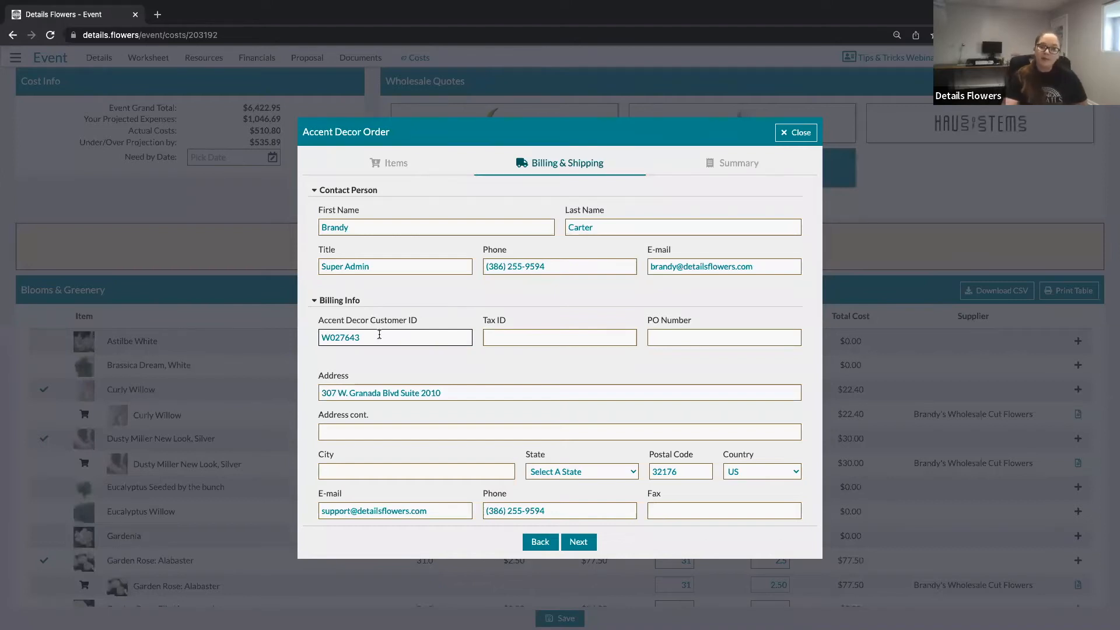
{"action": "left_click", "coordinate": [475, 371]}
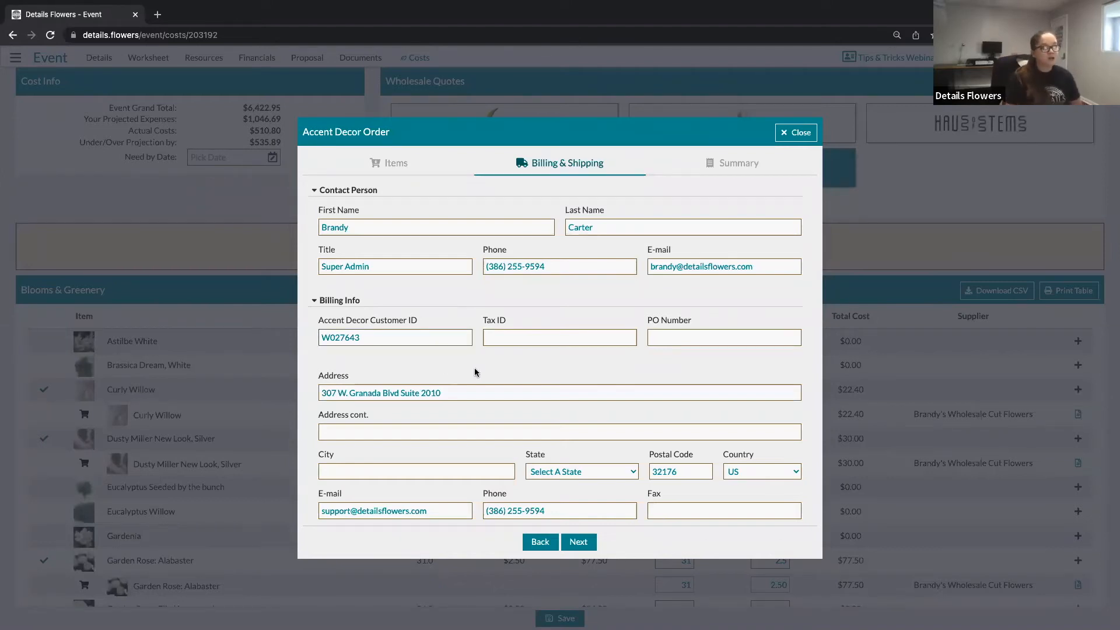
{"action": "scroll", "coordinate": [475, 372], "scroll_direction": "down", "scroll_amount": 3}
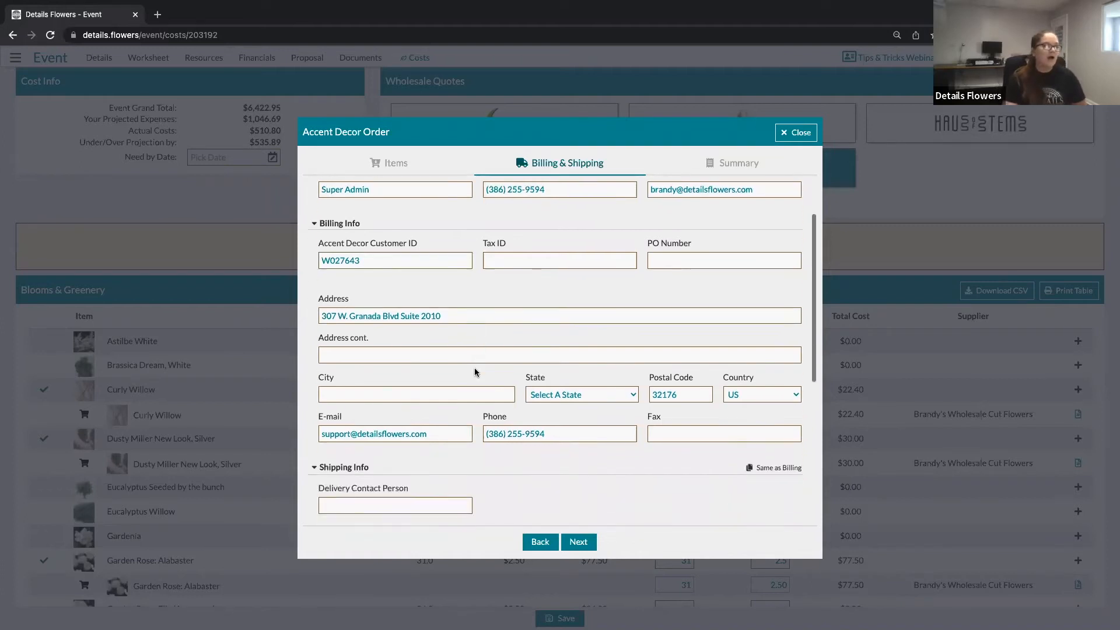
{"action": "scroll", "coordinate": [474, 371], "scroll_direction": "down", "scroll_amount": 3}
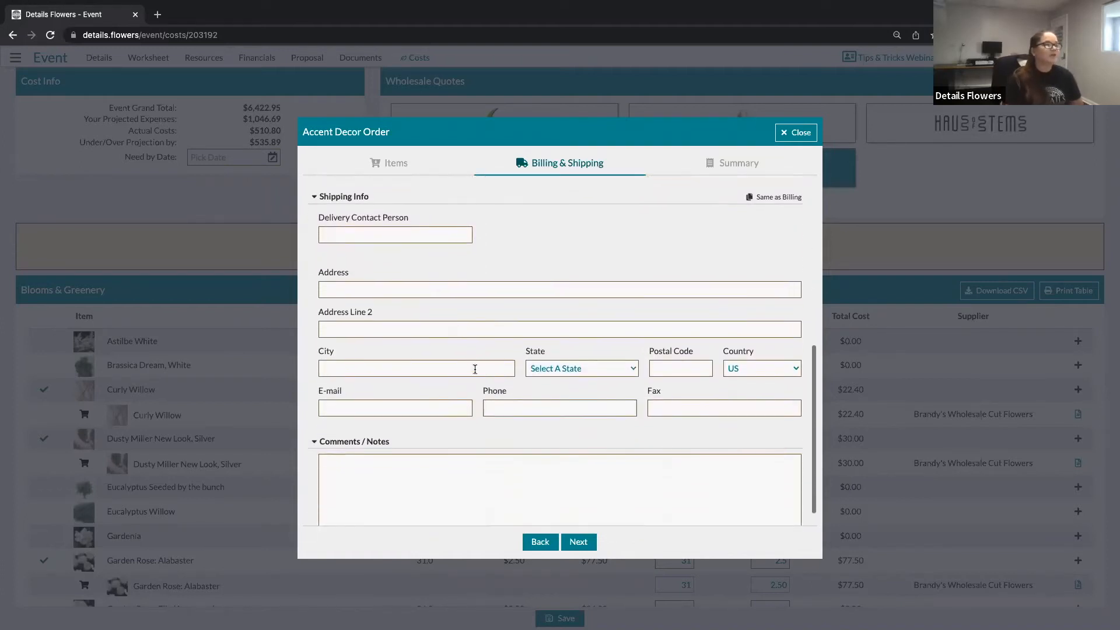
{"action": "scroll", "coordinate": [475, 370], "scroll_direction": "up", "scroll_amount": 6}
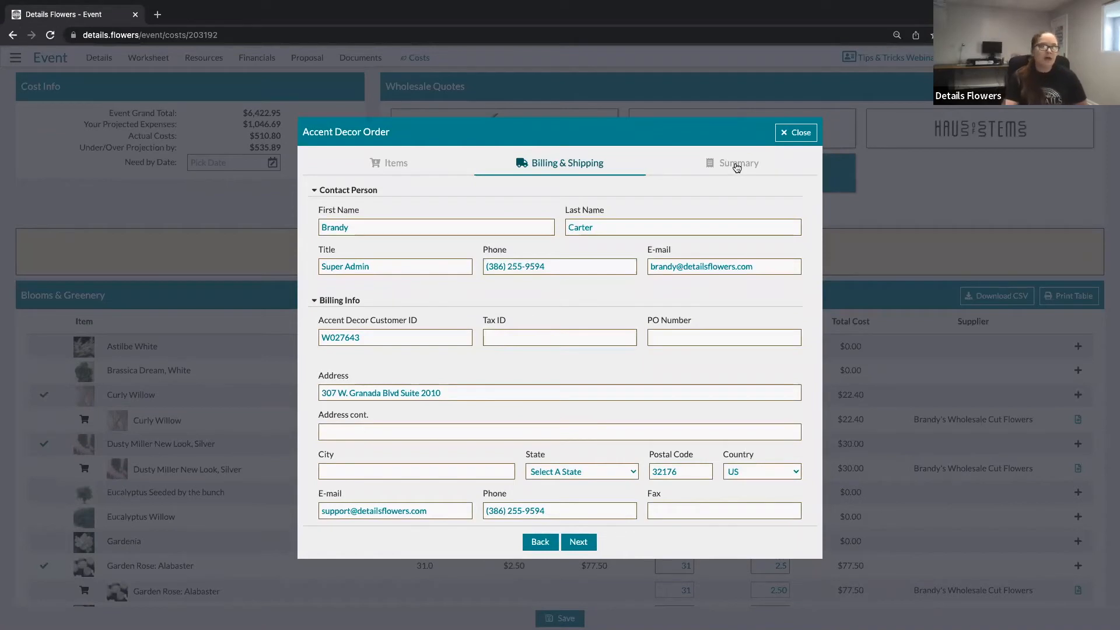
{"action": "left_click", "coordinate": [793, 133]}
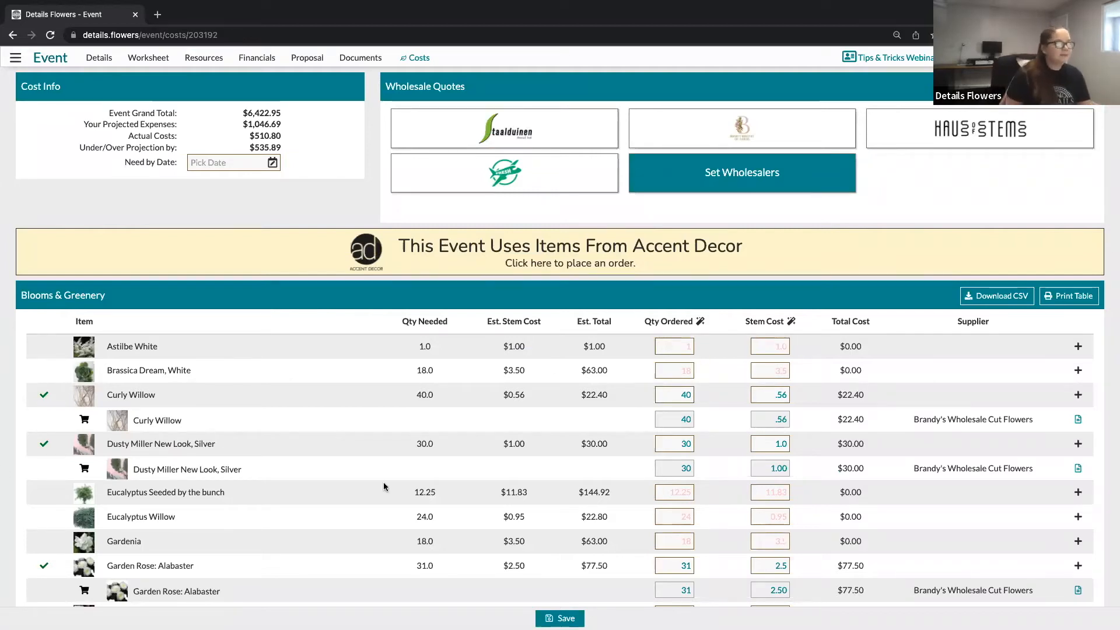
Start a quote request for the event with Jet Fresh Flower Distributors.
{"action": "left_click", "coordinate": [508, 174]}
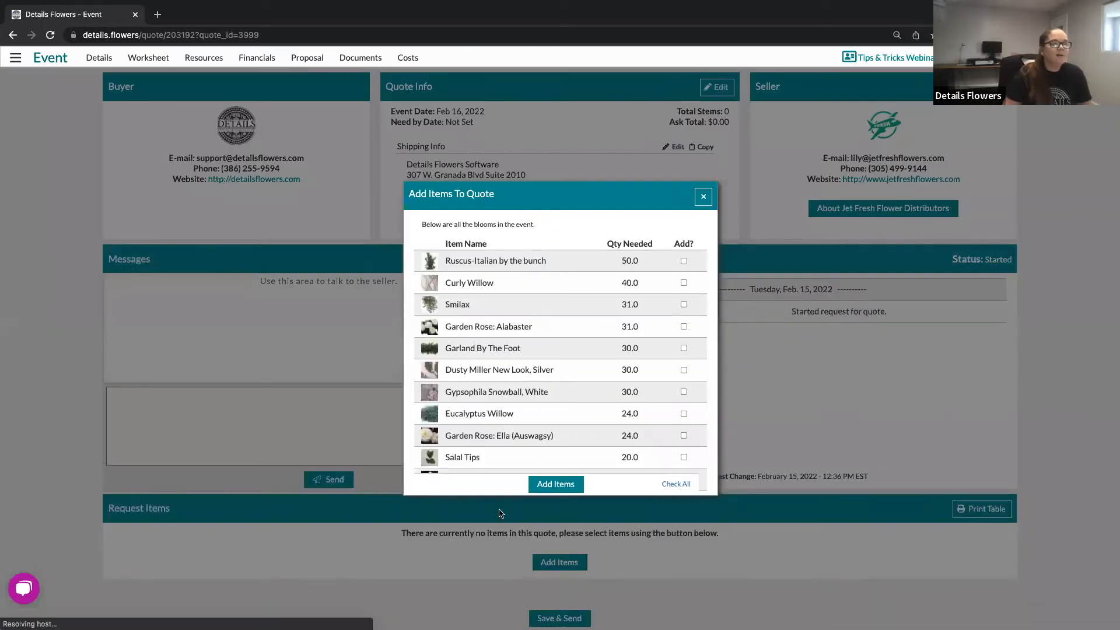
{"action": "left_click", "coordinate": [684, 370]}
{"action": "left_click", "coordinate": [683, 413]}
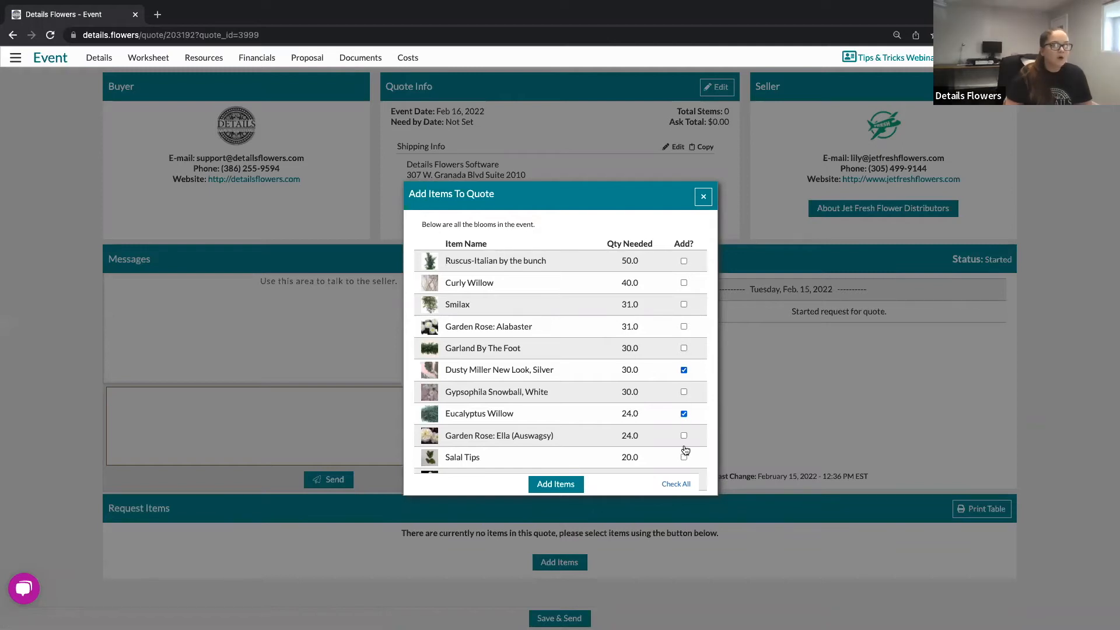
{"action": "left_click", "coordinate": [676, 484]}
{"action": "scroll", "coordinate": [668, 396], "scroll_direction": "down", "scroll_amount": 5}
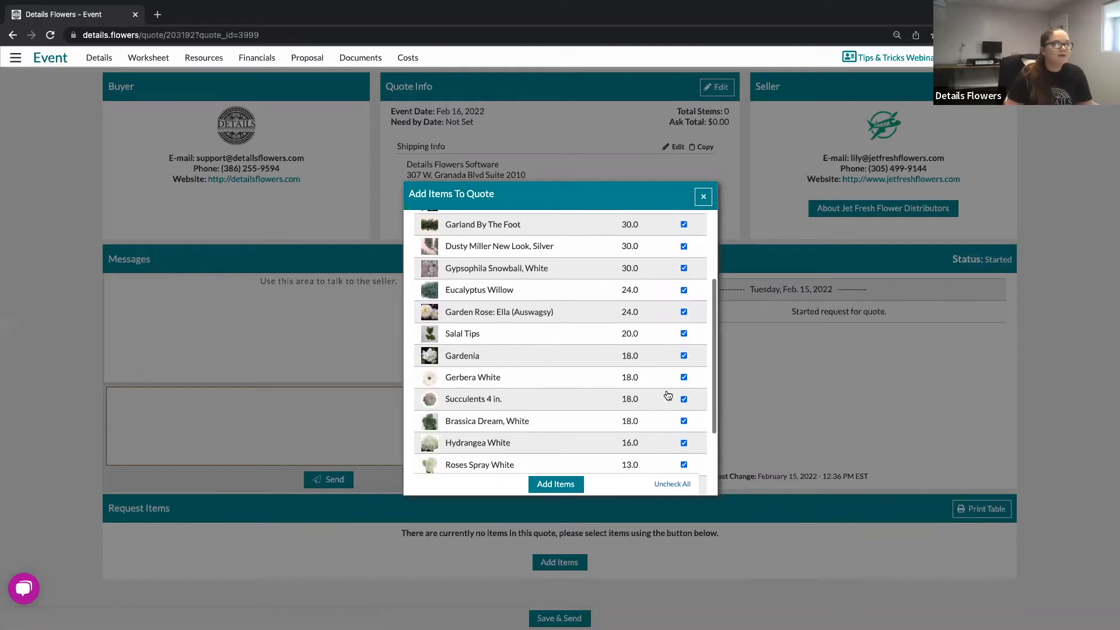
{"action": "scroll", "coordinate": [668, 396], "scroll_direction": "up", "scroll_amount": 5}
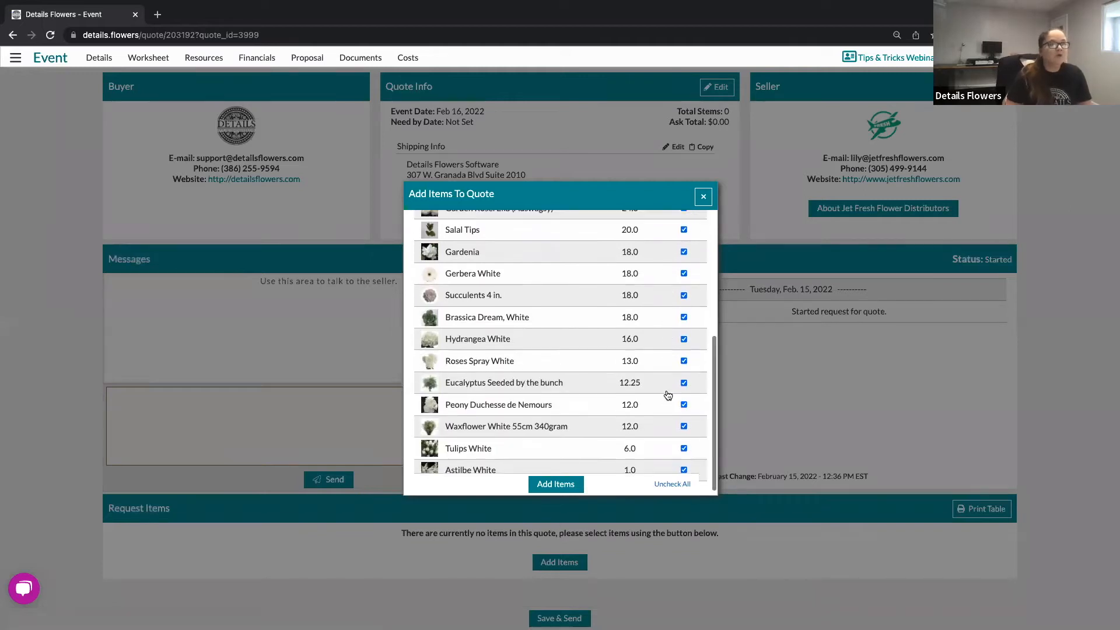
{"action": "left_click", "coordinate": [666, 485]}
Add Waxflower White 55cm 340gram, Tulips White and Peony Duchesse de Nemours to the quote.
{"action": "scroll", "coordinate": [664, 425], "scroll_direction": "down", "scroll_amount": 5}
{"action": "left_click", "coordinate": [683, 419]}
{"action": "left_click", "coordinate": [683, 440]}
{"action": "left_click", "coordinate": [682, 397]}
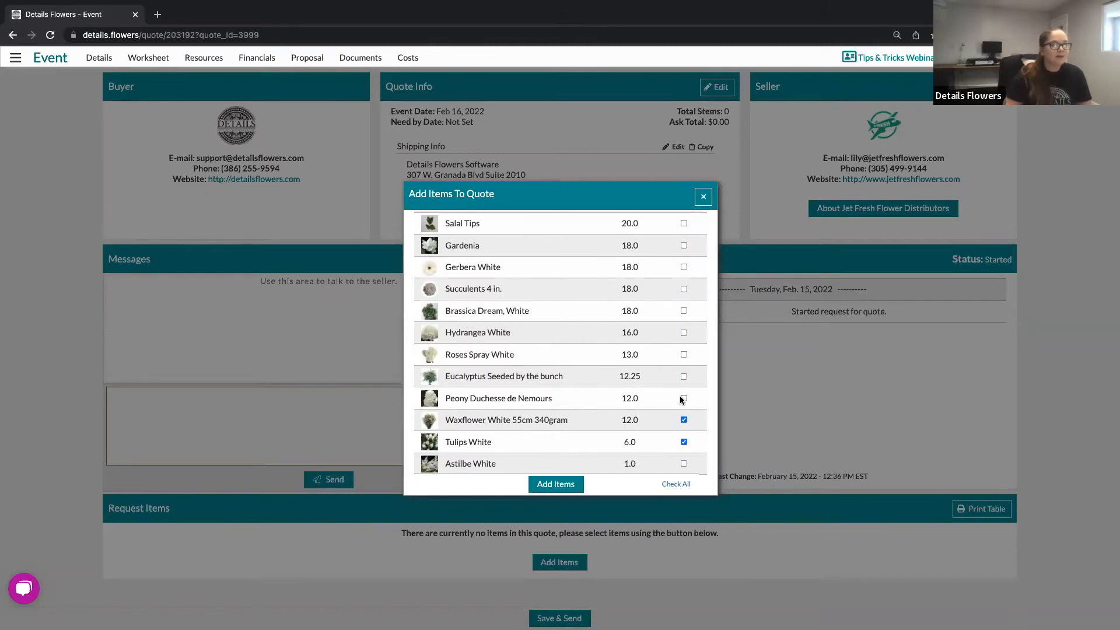
{"action": "left_click", "coordinate": [556, 484]}
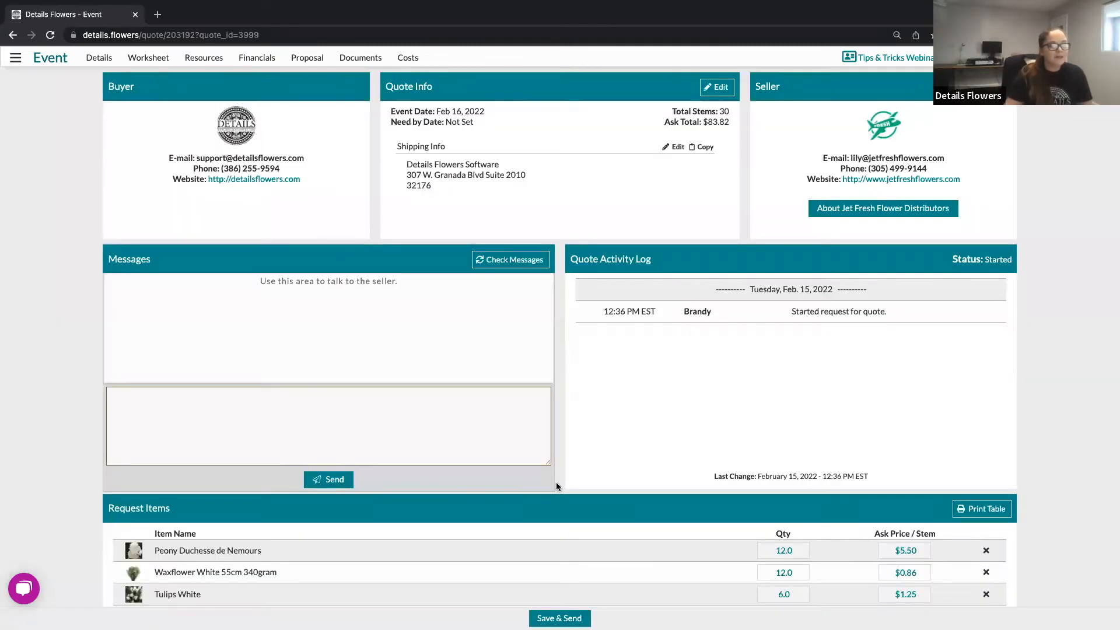
Review the quote's requested items with their quantities and ask prices, the seller message area and the activity log.
{"action": "scroll", "coordinate": [548, 479], "scroll_direction": "down", "scroll_amount": 1}
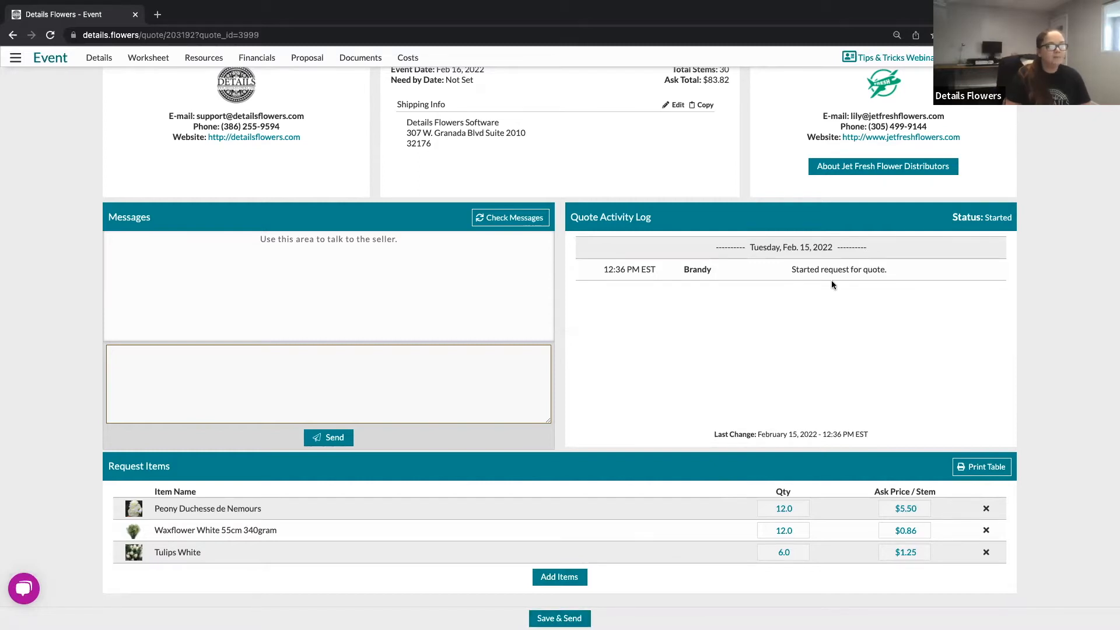
{"action": "scroll", "coordinate": [523, 476], "scroll_direction": "up", "scroll_amount": 2}
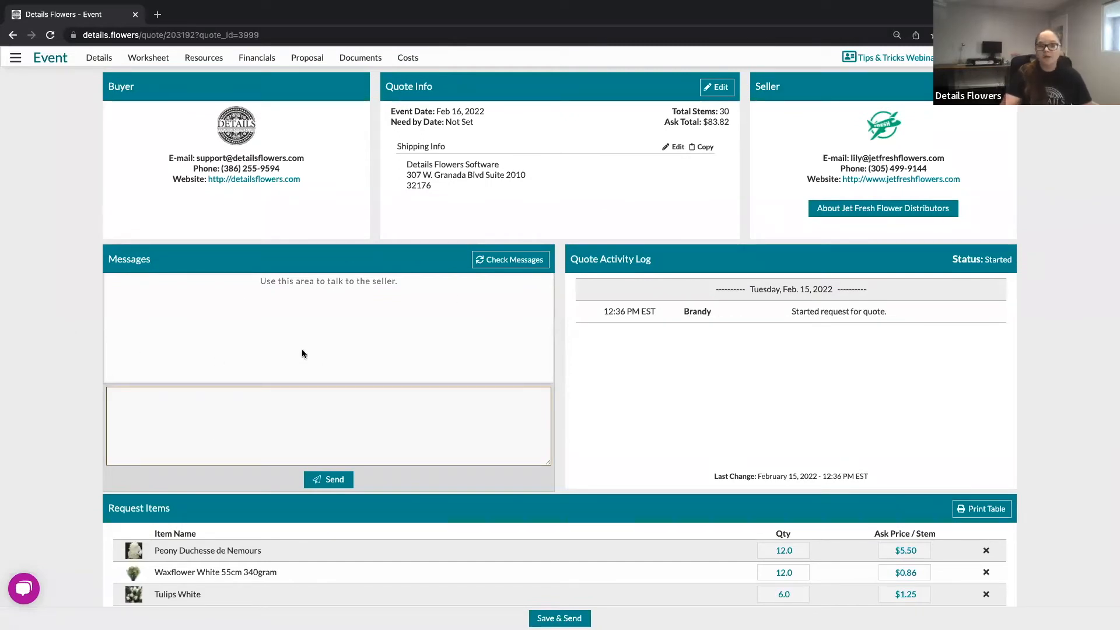
{"action": "left_click", "coordinate": [171, 413]}
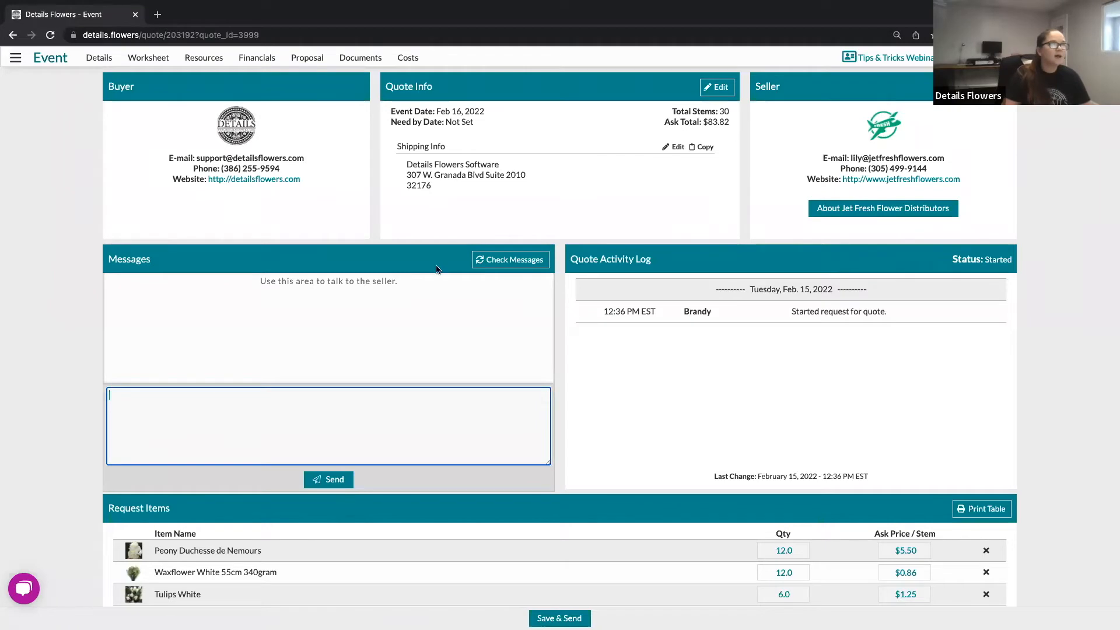
{"action": "scroll", "coordinate": [265, 425], "scroll_direction": "down", "scroll_amount": 1}
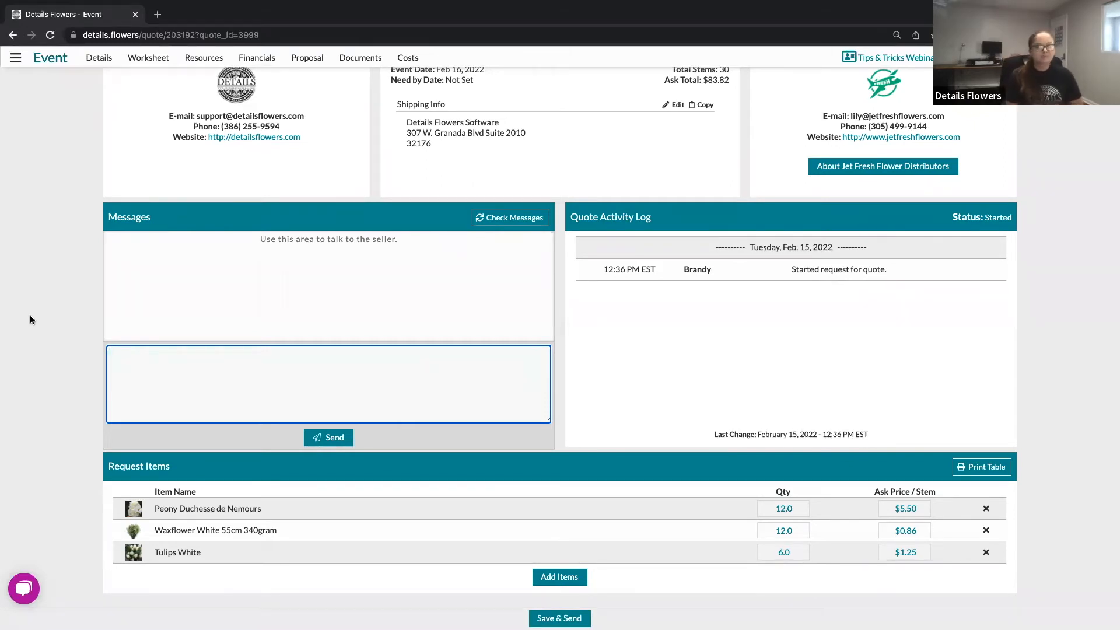
{"action": "scroll", "coordinate": [30, 320], "scroll_direction": "up", "scroll_amount": 1}
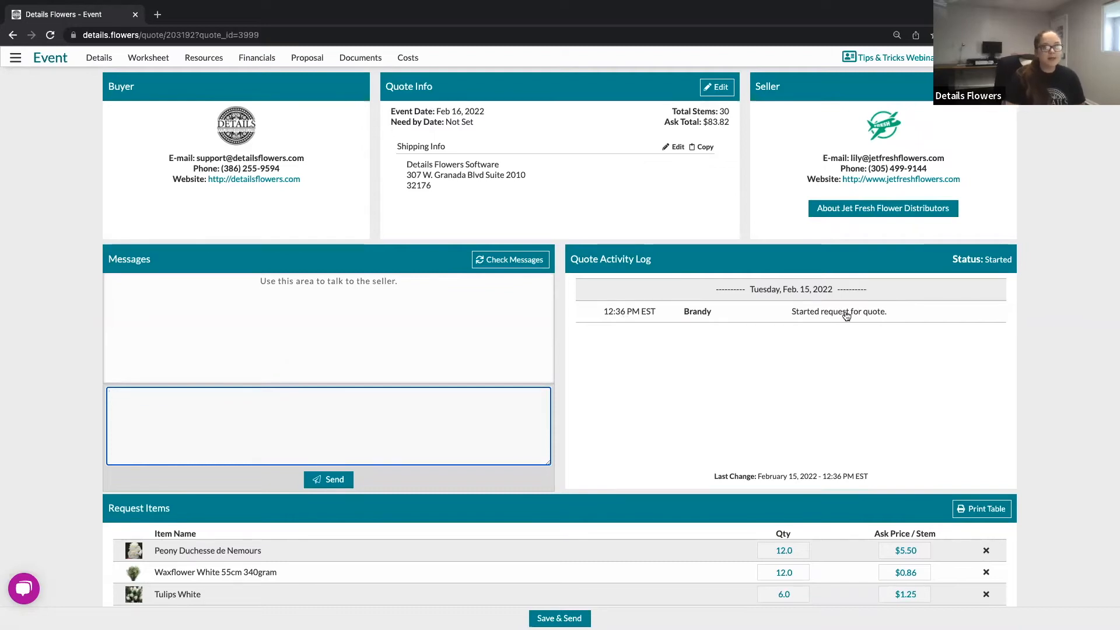
Return to the event's costs and open the ready quote from Brandy's Wholesale Cut Flowers.
{"action": "scroll", "coordinate": [679, 345], "scroll_direction": "down", "scroll_amount": 1}
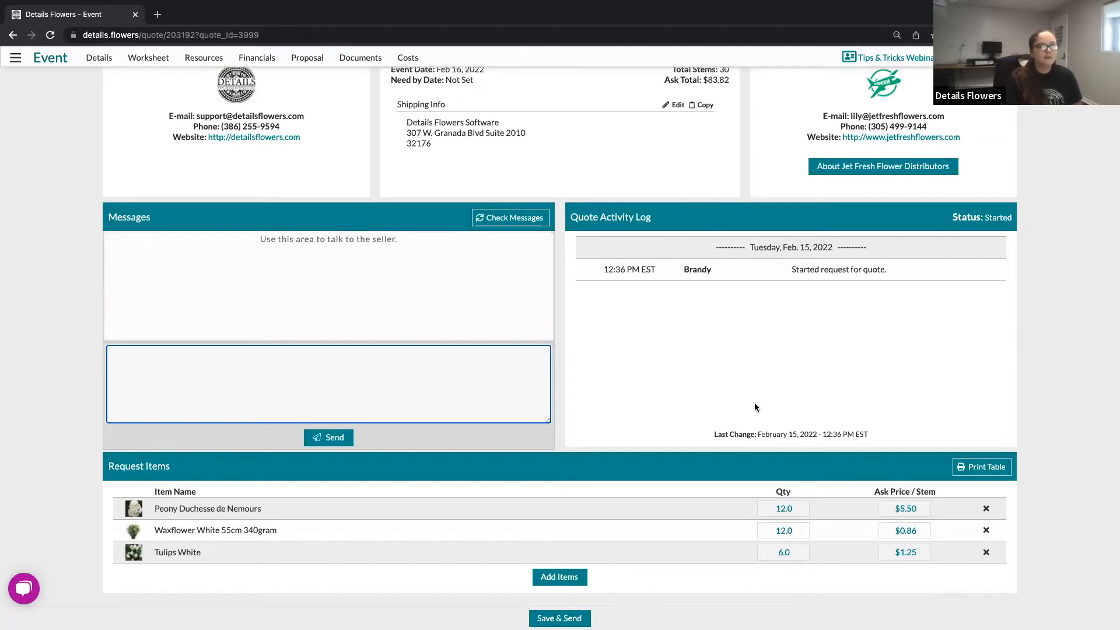
{"action": "scroll", "coordinate": [754, 404], "scroll_direction": "up", "scroll_amount": 1}
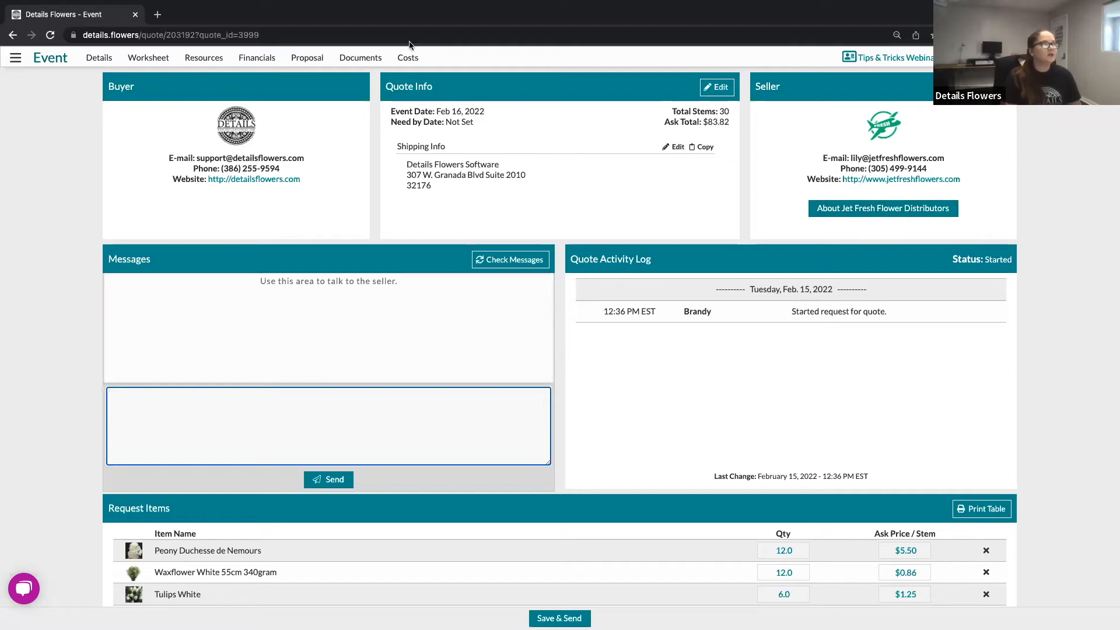
{"action": "left_click", "coordinate": [407, 60]}
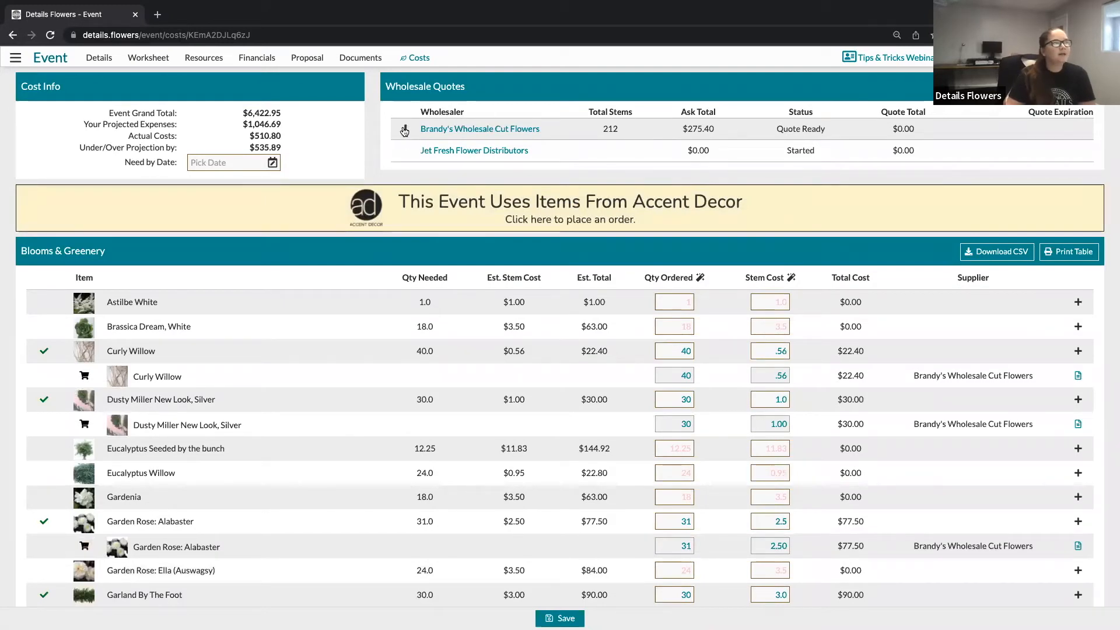
{"action": "left_click", "coordinate": [486, 132]}
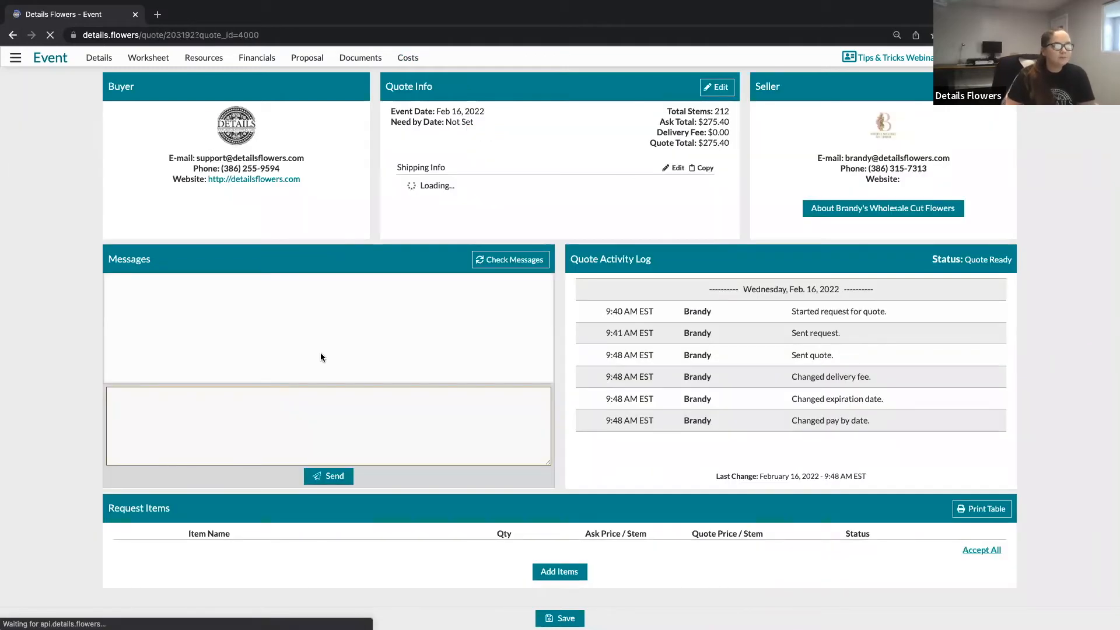
{"action": "left_click", "coordinate": [456, 420]}
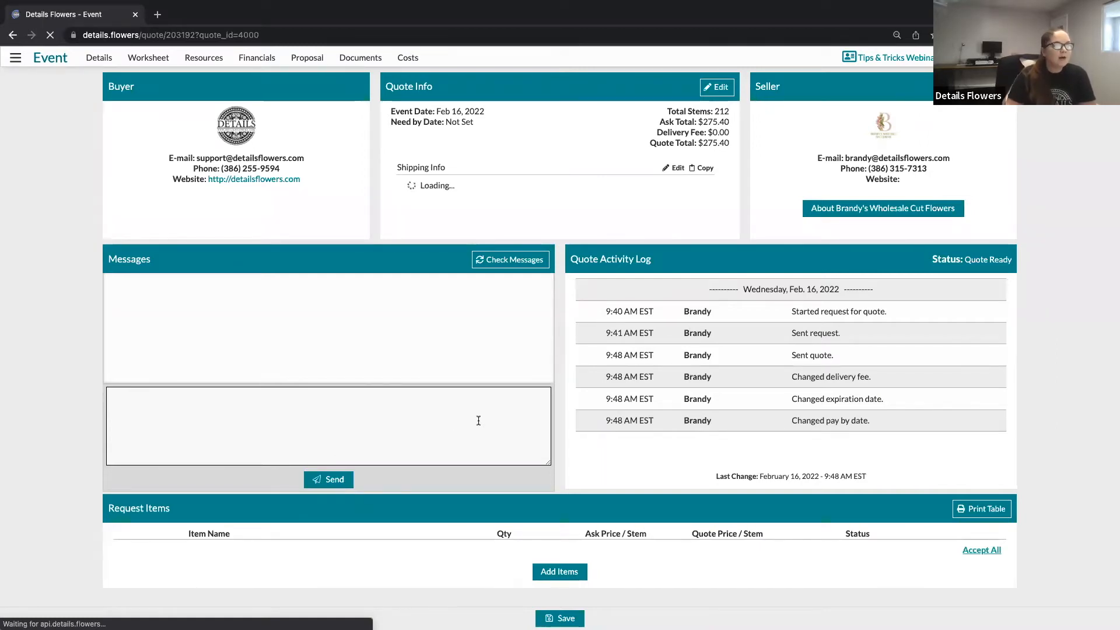
Accept Ruscus-Italian by the bunch, Curly Willow and all remaining quoted items, and accept the Brandy's Wholesale Cut Flowers quote.
{"action": "scroll", "coordinate": [537, 431], "scroll_direction": "down", "scroll_amount": 3}
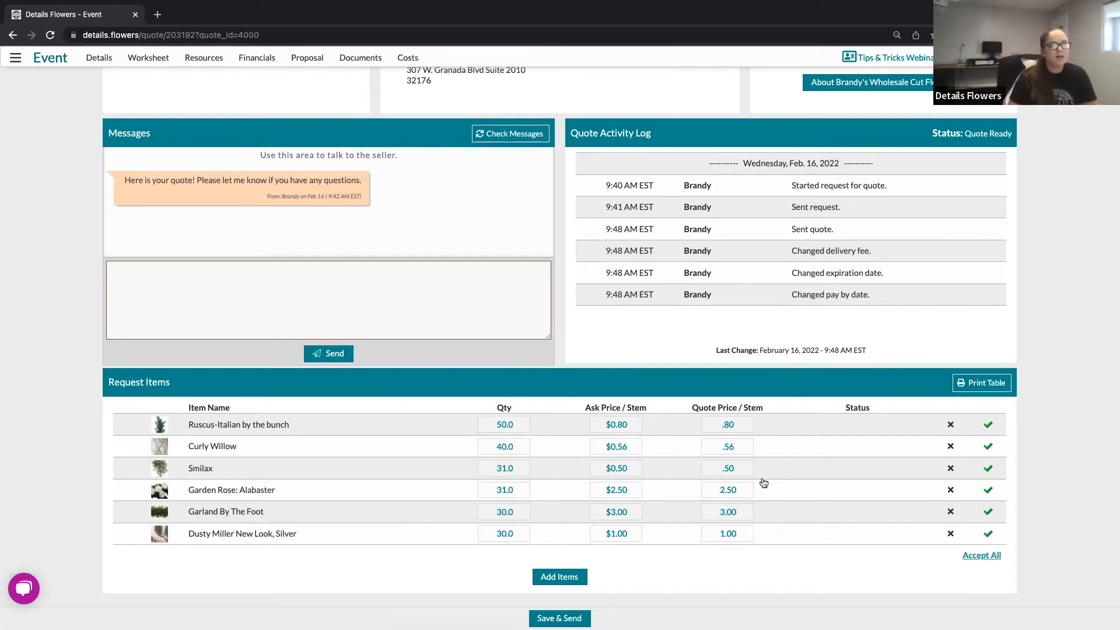
{"action": "left_click", "coordinate": [987, 424]}
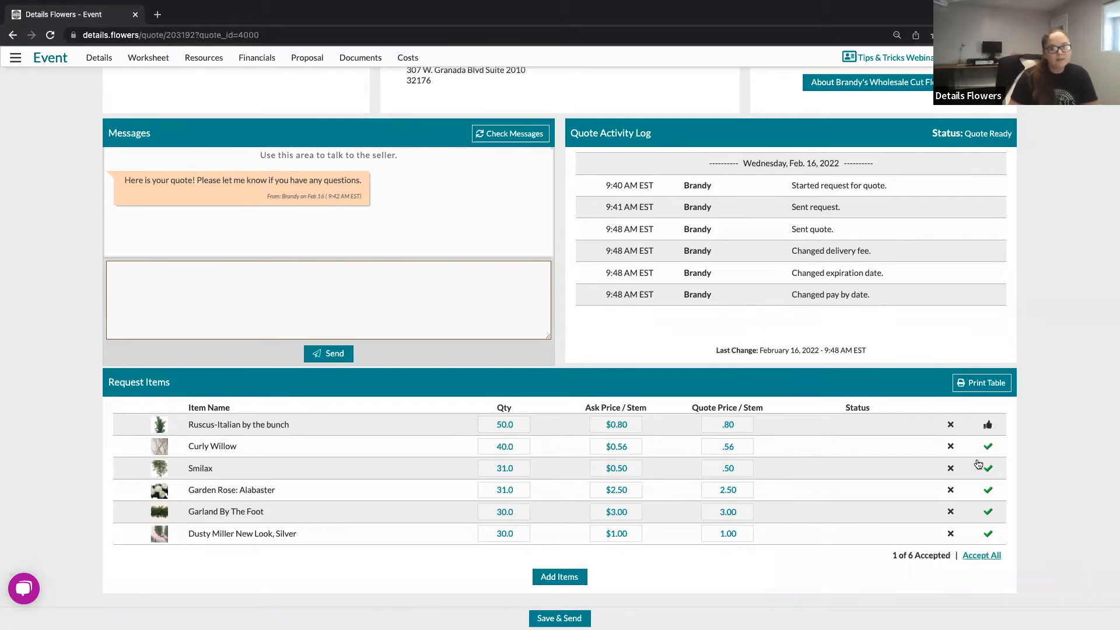
{"action": "left_click", "coordinate": [987, 447]}
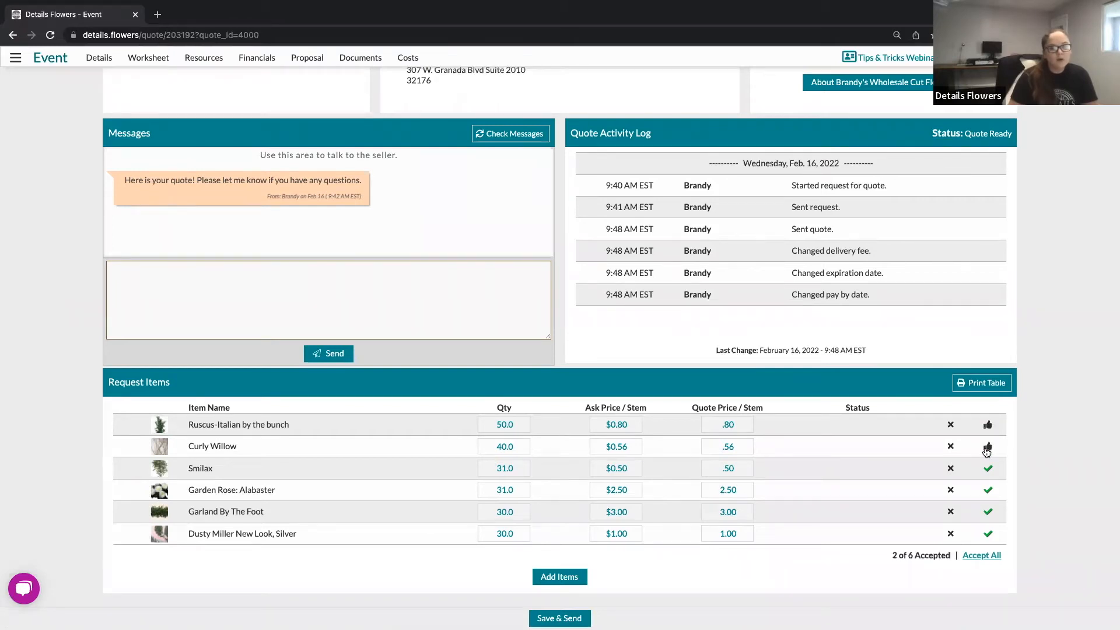
{"action": "left_click", "coordinate": [981, 556]}
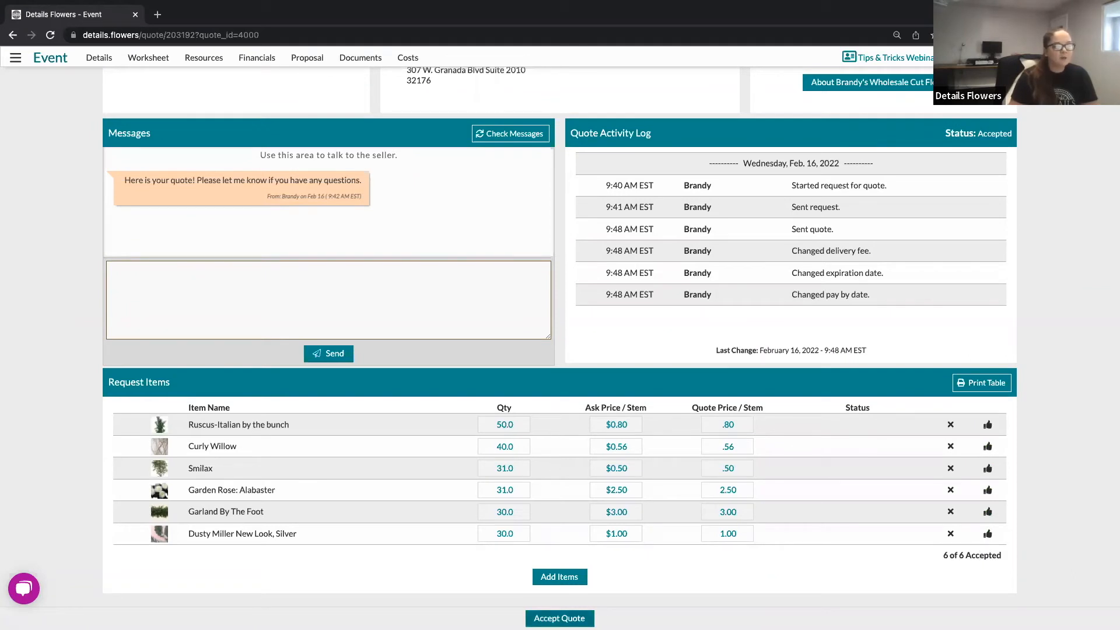
{"action": "left_click", "coordinate": [559, 617]}
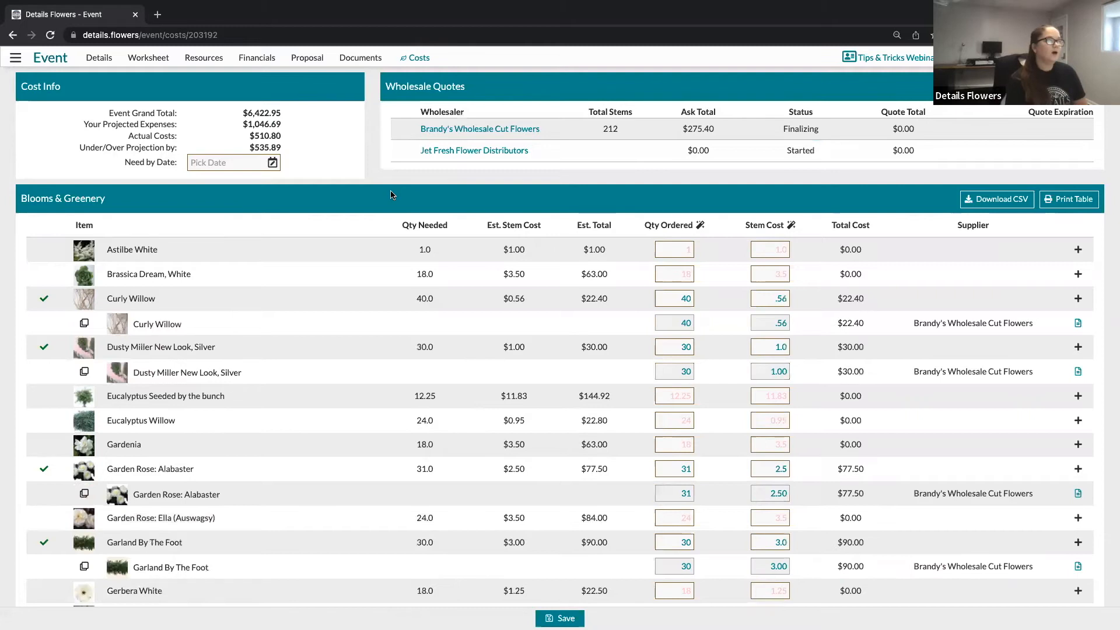
Set Astilbe White's ordered quantity to 1 and its stem cost to 1.0 in the Blooms & Greenery costs.
{"action": "scroll", "coordinate": [170, 182], "scroll_direction": "down", "scroll_amount": 3}
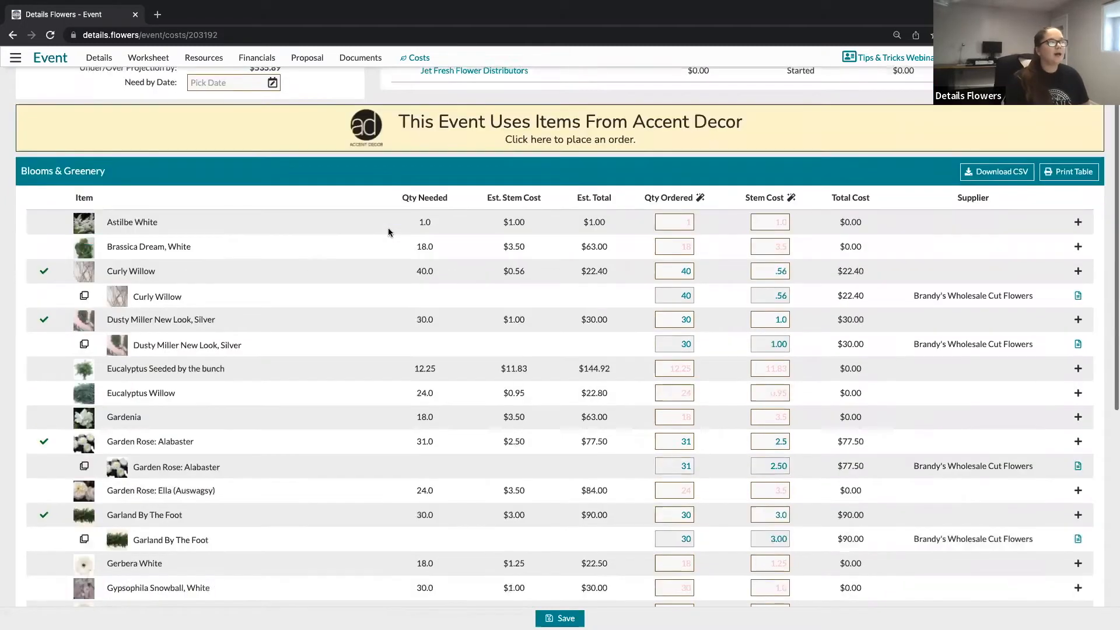
{"action": "mouse_move", "coordinate": [45, 203]}
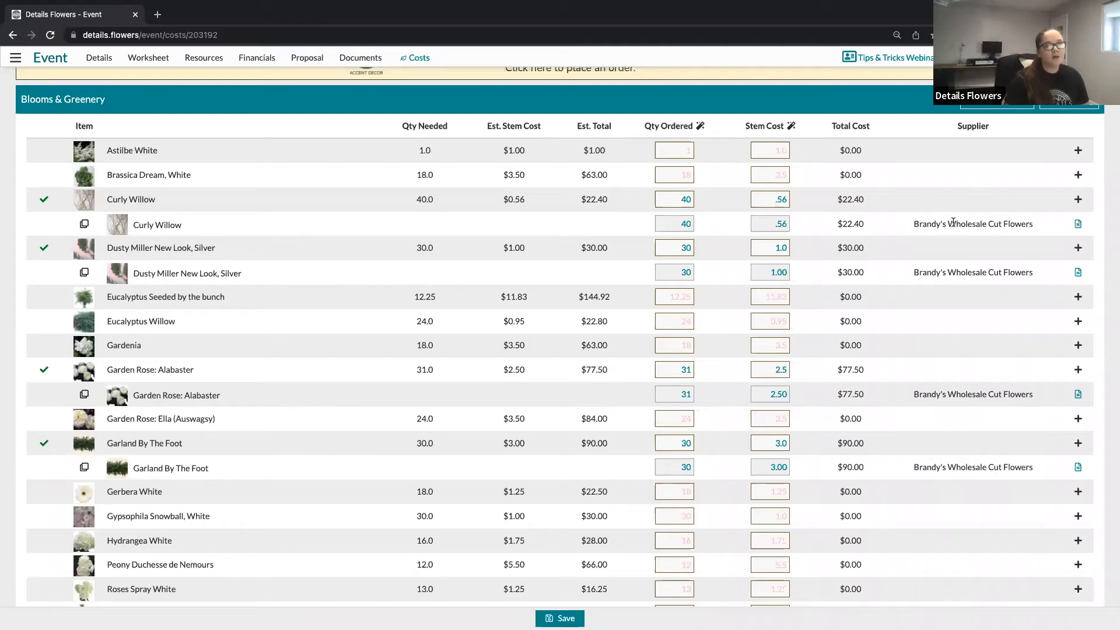
{"action": "scroll", "coordinate": [1008, 224], "scroll_direction": "down", "scroll_amount": 1}
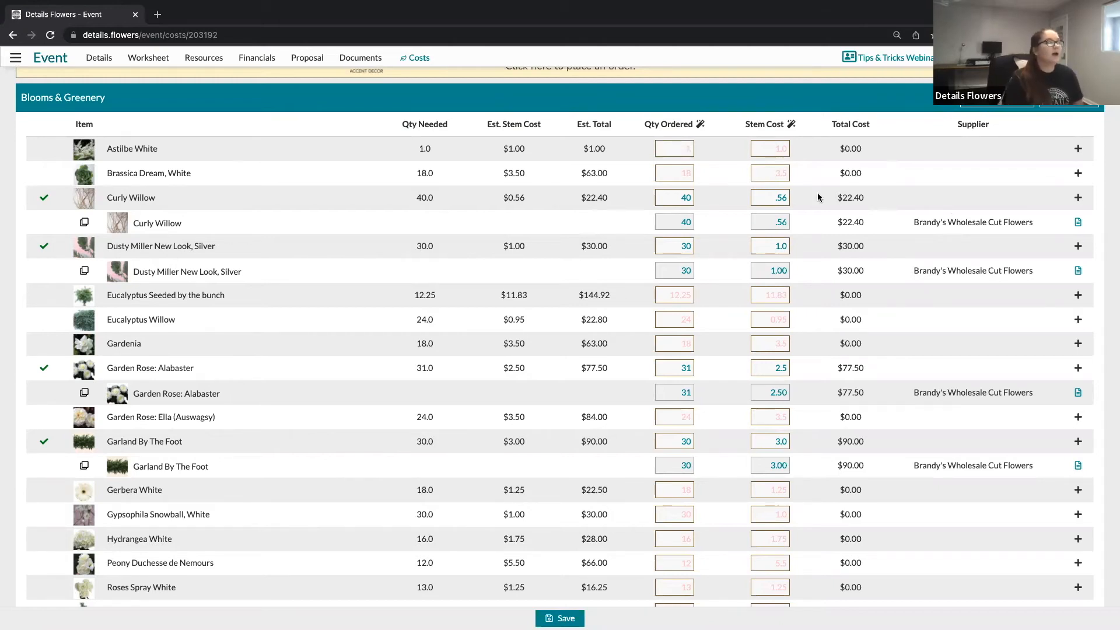
{"action": "left_click", "coordinate": [687, 150]}
{"action": "type", "text": "1"}
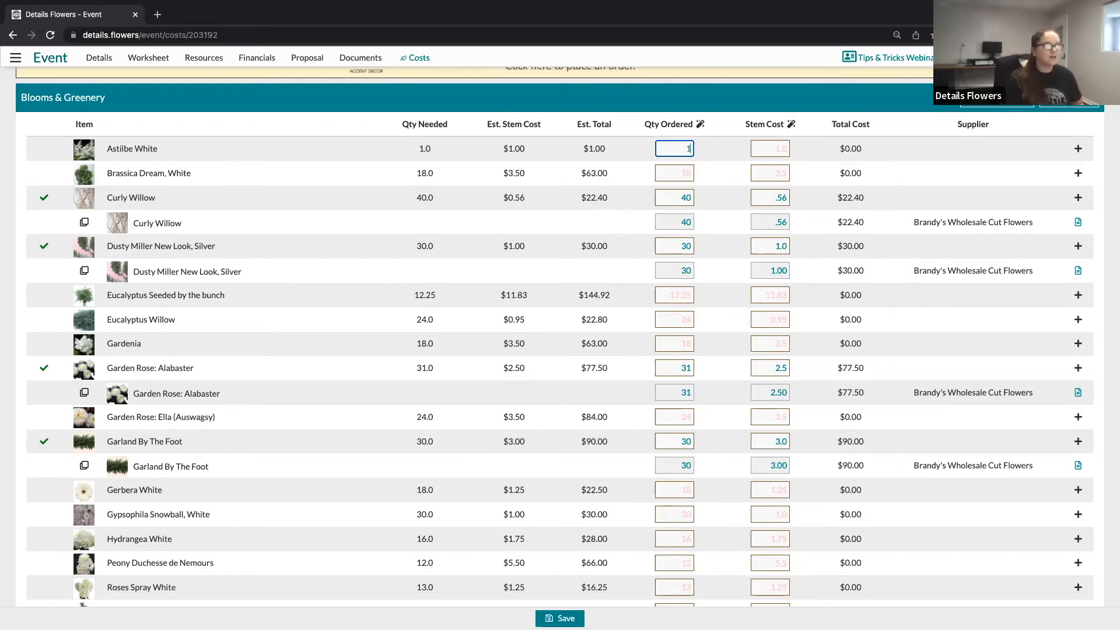
{"action": "left_click", "coordinate": [788, 149]}
{"action": "type", "text": "1.0"}
Enter an ordered quantity of 18 and a stem cost of 3.5 for Brassica Dream, White.
{"action": "left_click", "coordinate": [690, 174]}
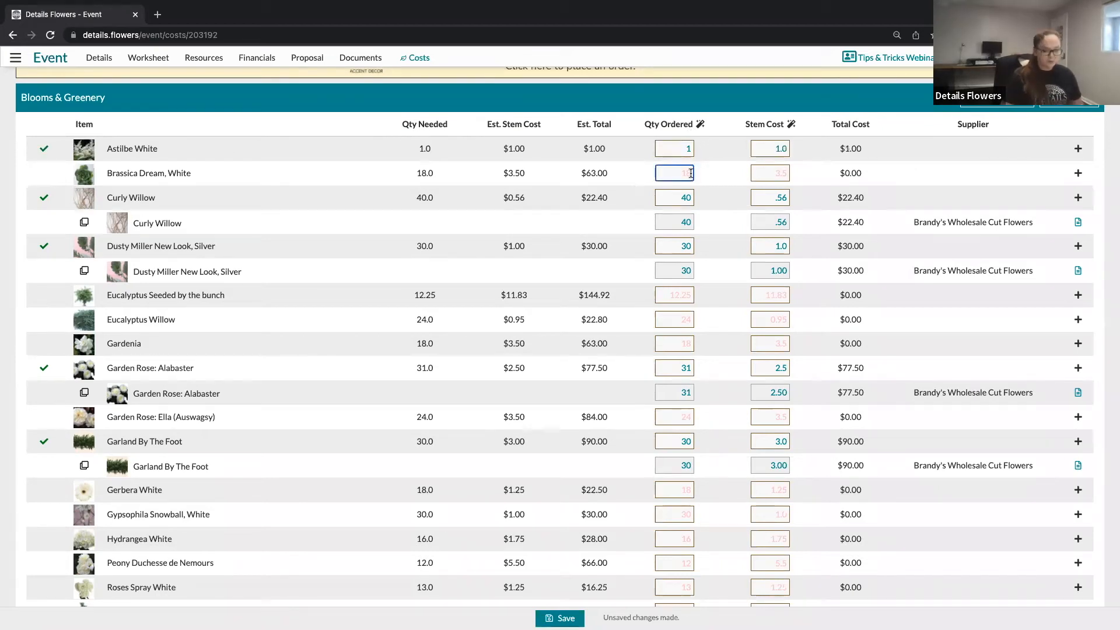
{"action": "type", "text": "18"}
{"action": "left_click", "coordinate": [784, 172]}
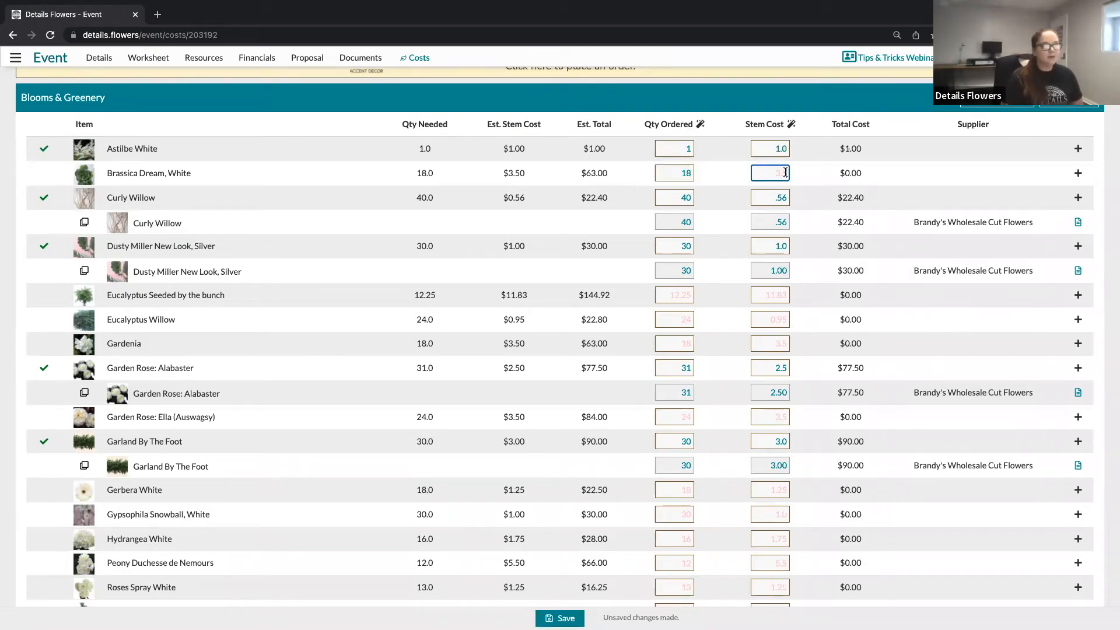
{"action": "type", "text": "3.5"}
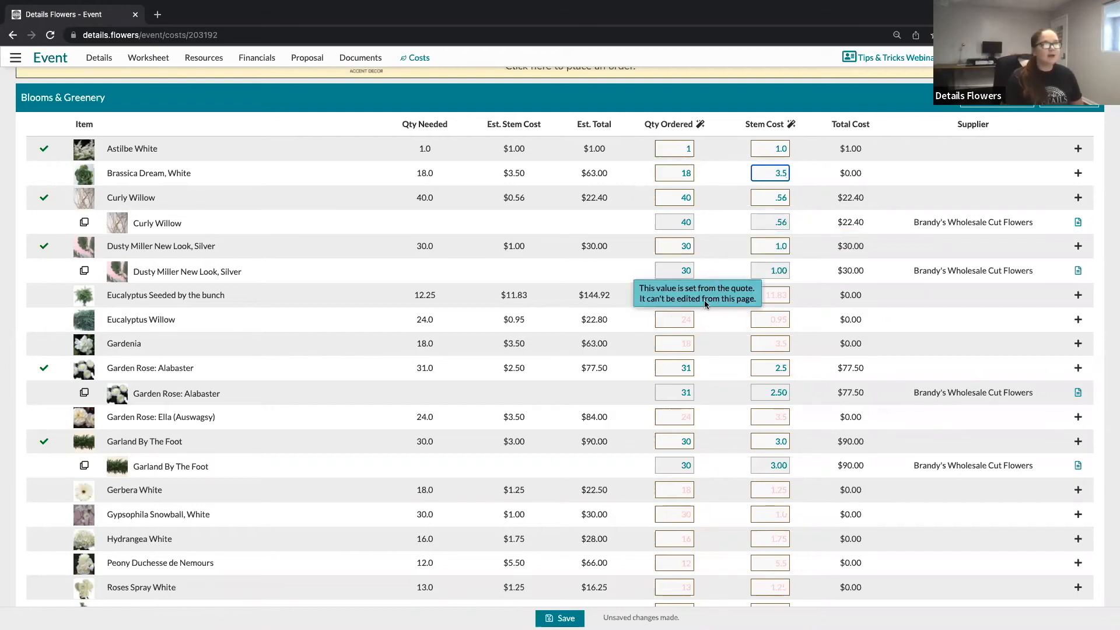
Enter an ordered quantity of 13 and a stem cost of 11.83 for Eucalyptus Seeded by the bunch.
{"action": "left_click", "coordinate": [686, 295]}
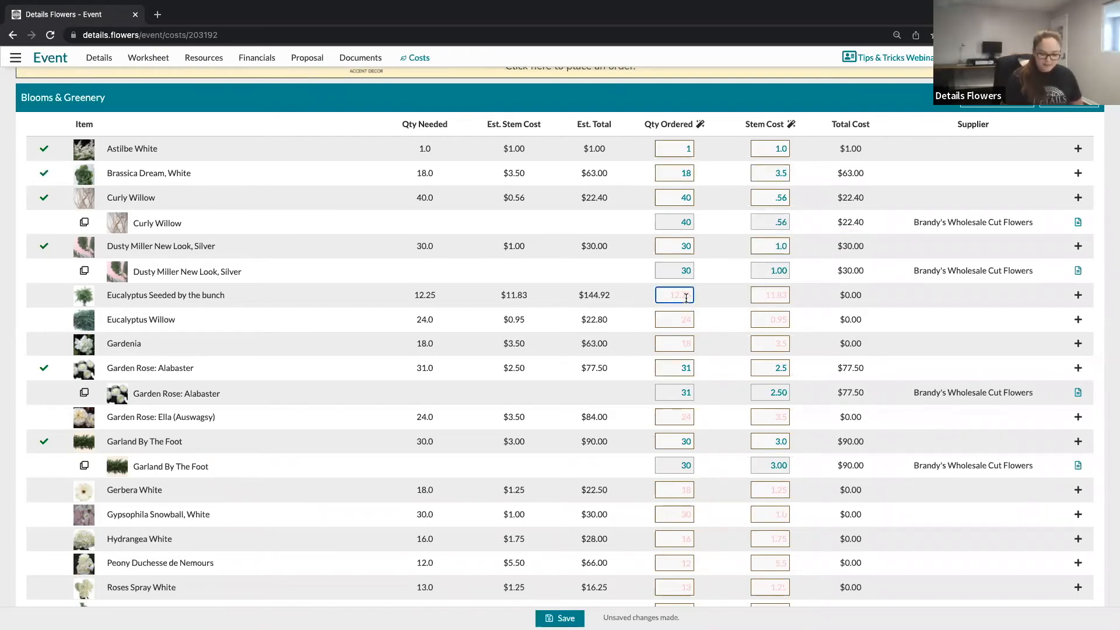
{"action": "type", "text": "13"}
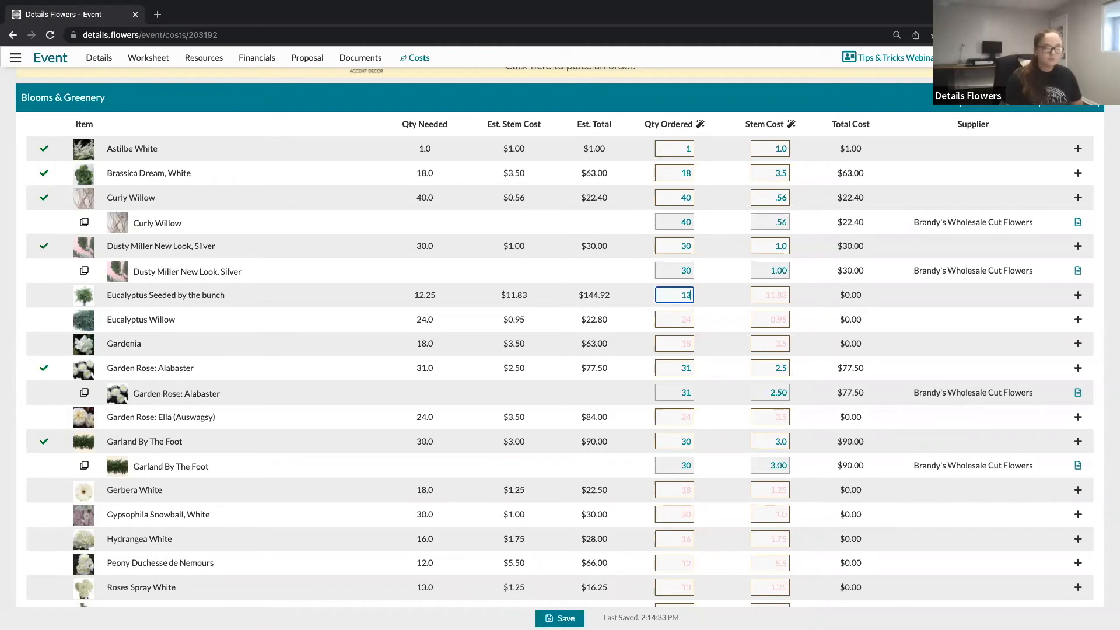
{"action": "left_click", "coordinate": [787, 297]}
{"action": "type", "text": "11.83"}
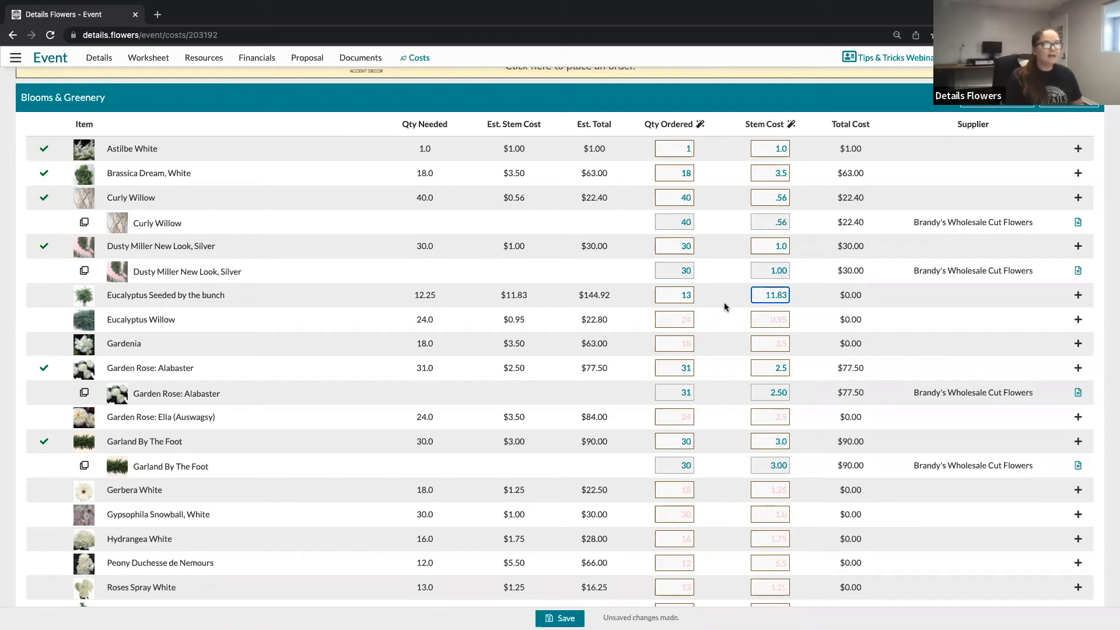
Enter a short order of 20 stems at a stem cost of .95 for Eucalyptus Willow.
{"action": "left_click", "coordinate": [687, 320]}
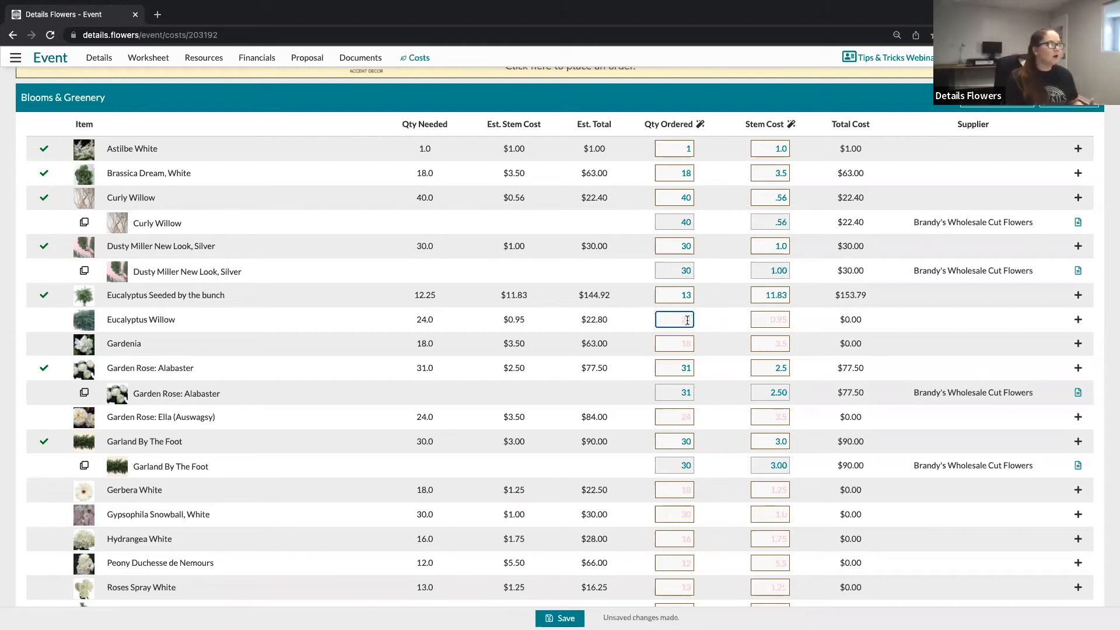
{"action": "type", "text": "20"}
{"action": "left_click", "coordinate": [788, 320]}
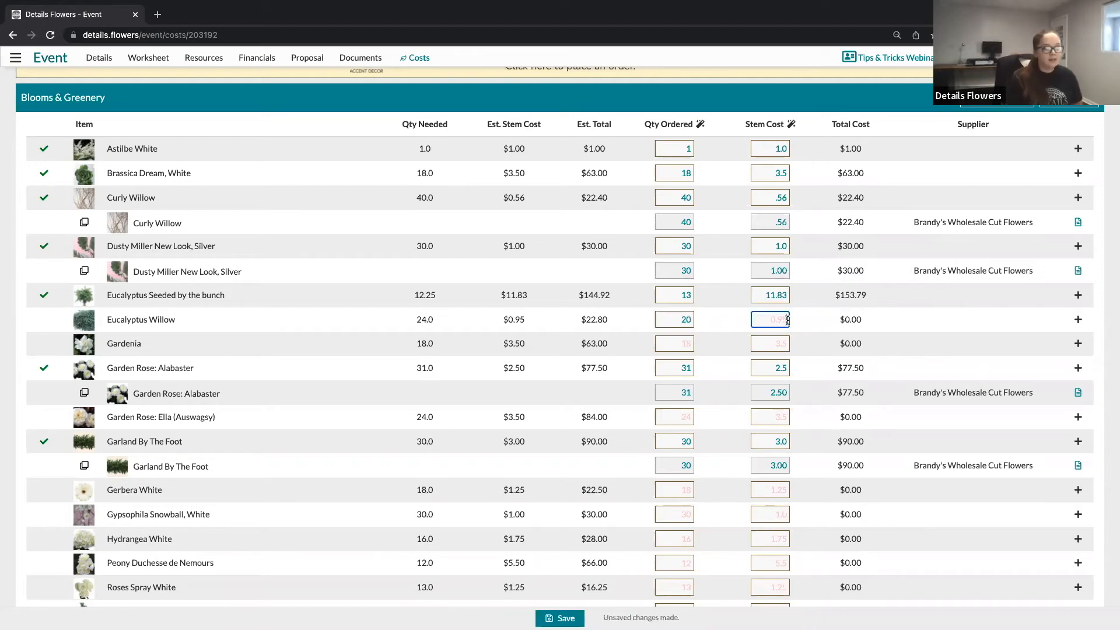
{"action": "type", "text": ".95"}
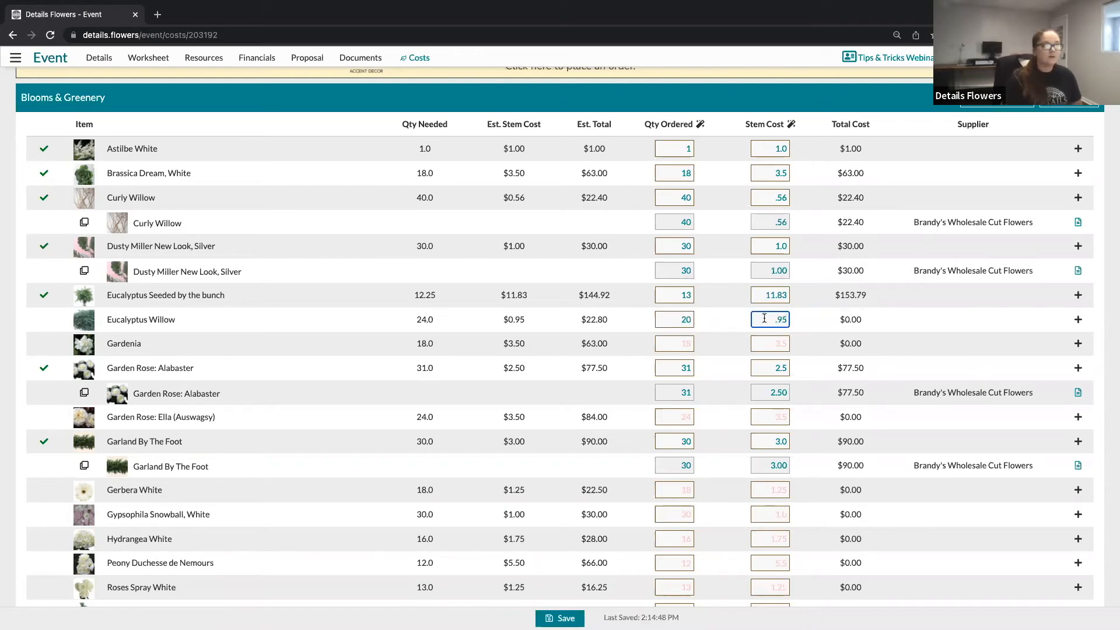
{"action": "left_click", "coordinate": [719, 322]}
Add Angel's Cut Flowers as a new supplier for Eucalyptus Willow.
{"action": "mouse_move", "coordinate": [45, 322]}
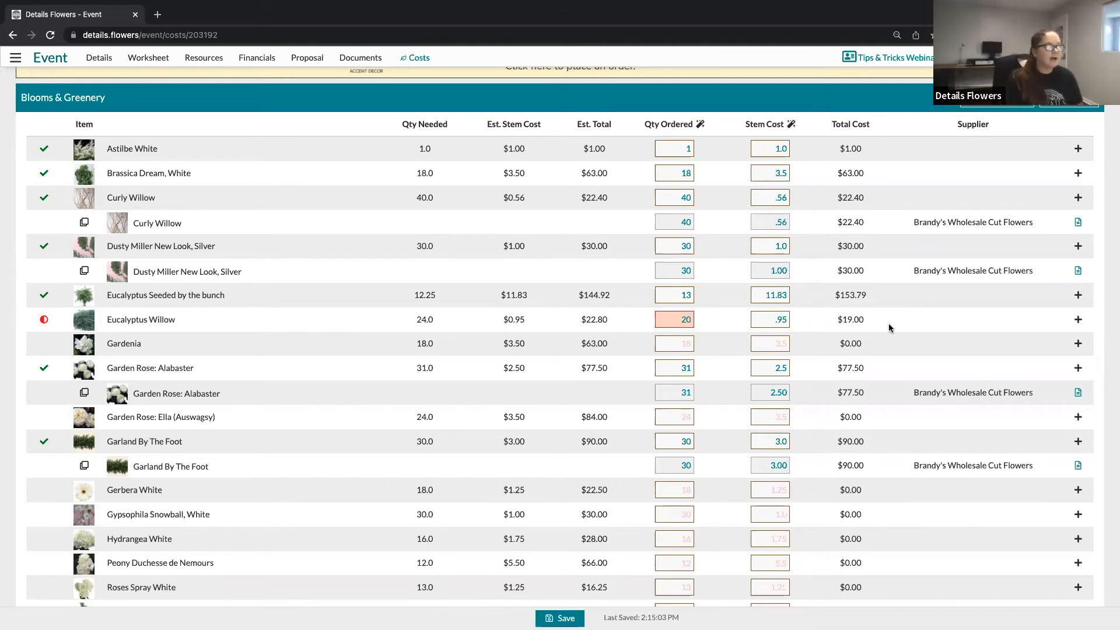
{"action": "mouse_move", "coordinate": [984, 320]}
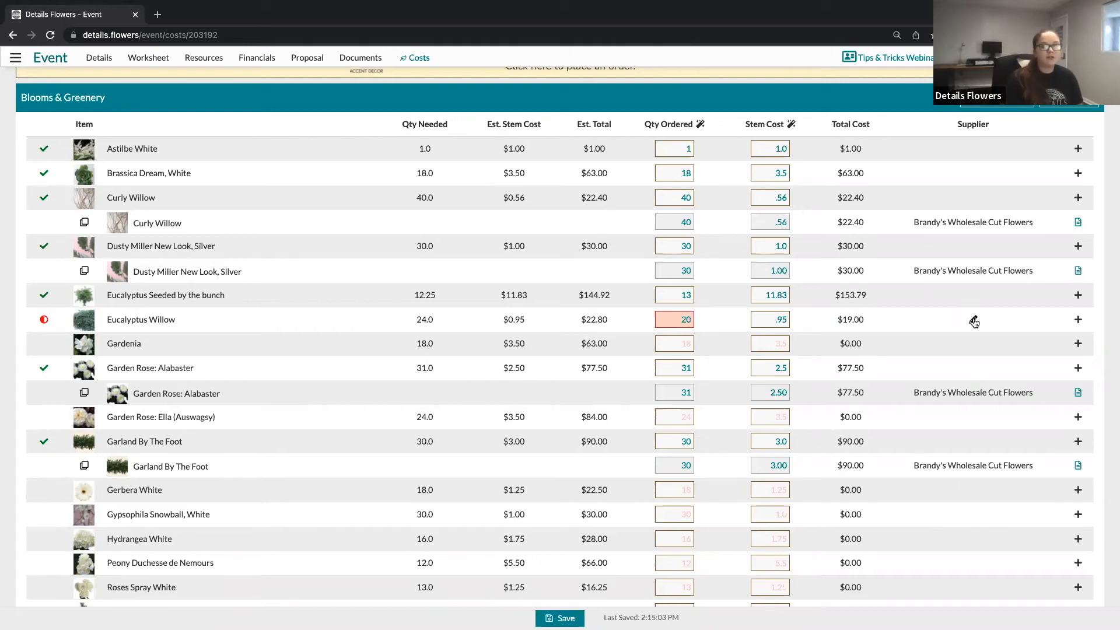
{"action": "left_click", "coordinate": [974, 321]}
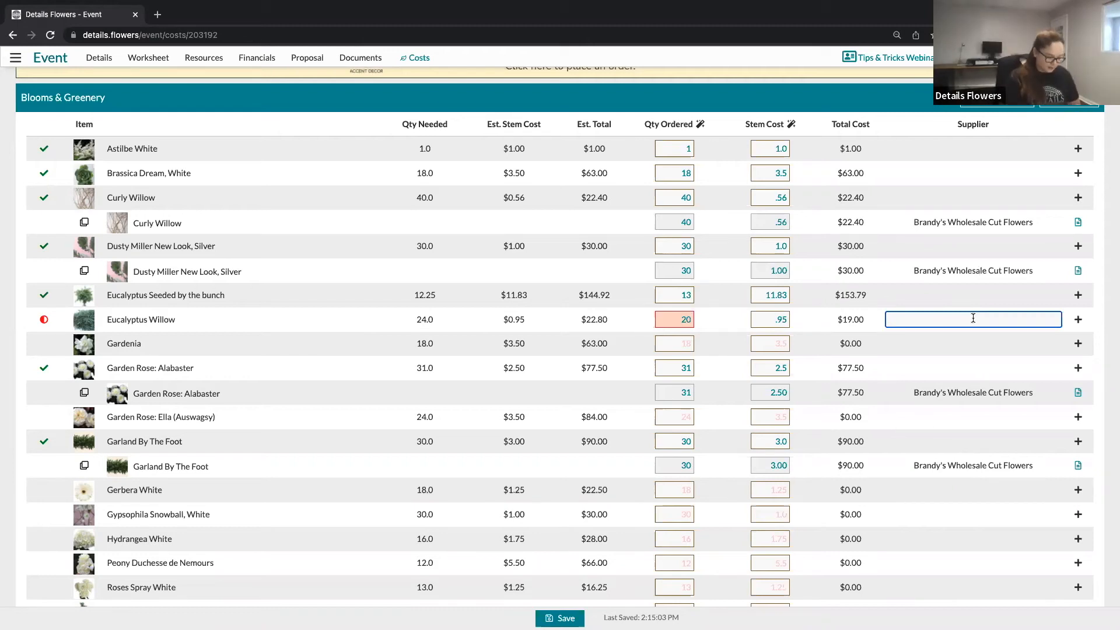
{"action": "type", "text": "Angel's C"}
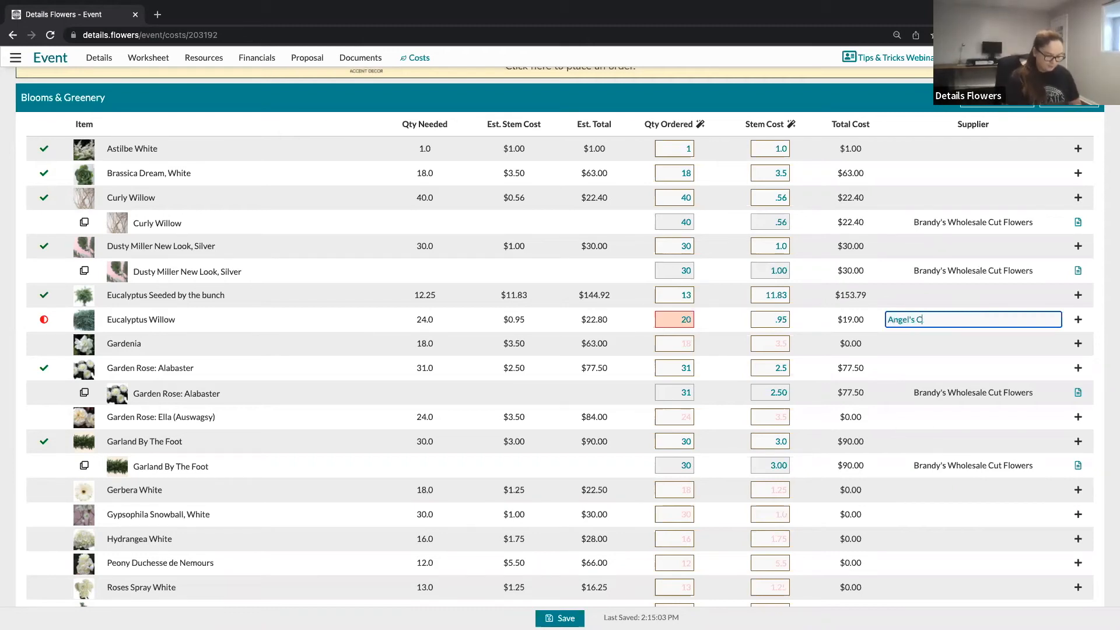
{"action": "type", "text": "ut Flowers"}
{"action": "key", "text": "Return"}
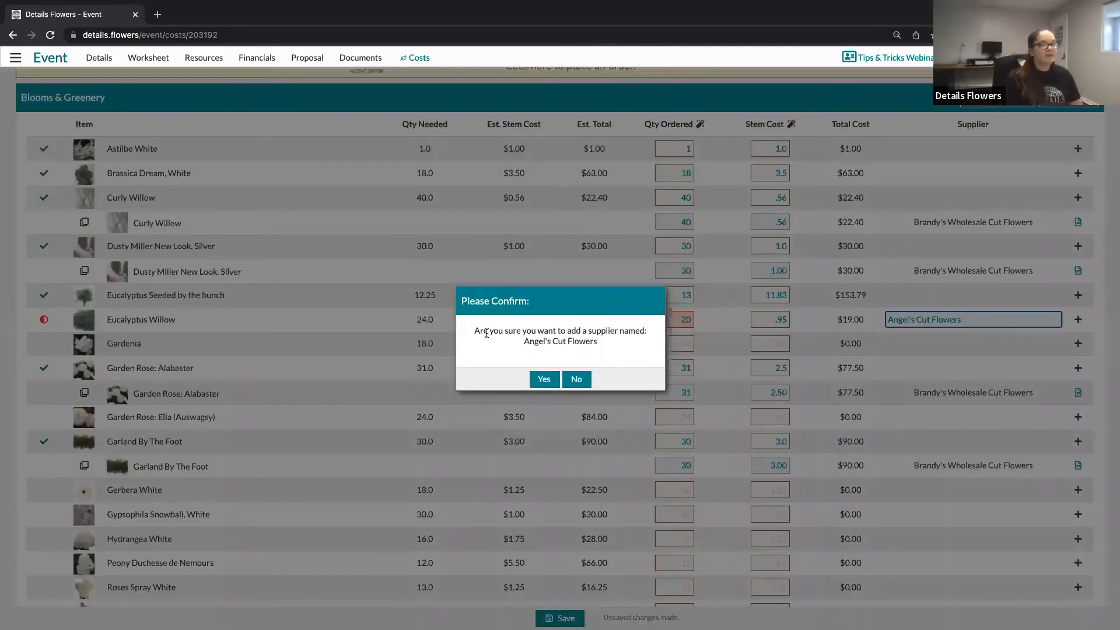
{"action": "left_click_drag", "start_coordinate": [473, 330], "coordinate": [630, 353]}
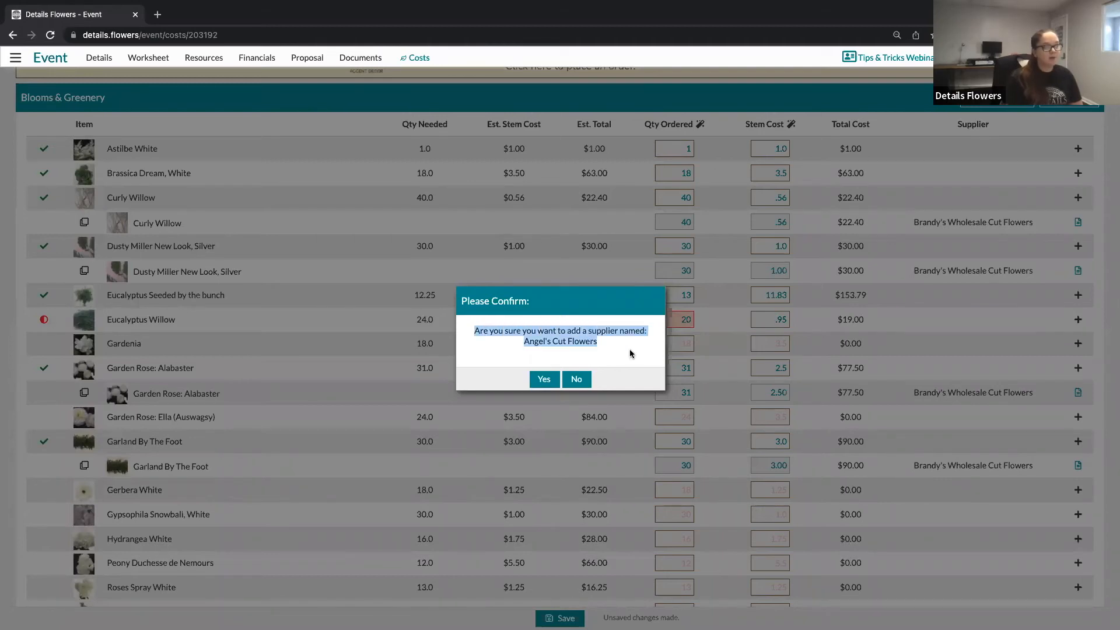
{"action": "left_click", "coordinate": [543, 381]}
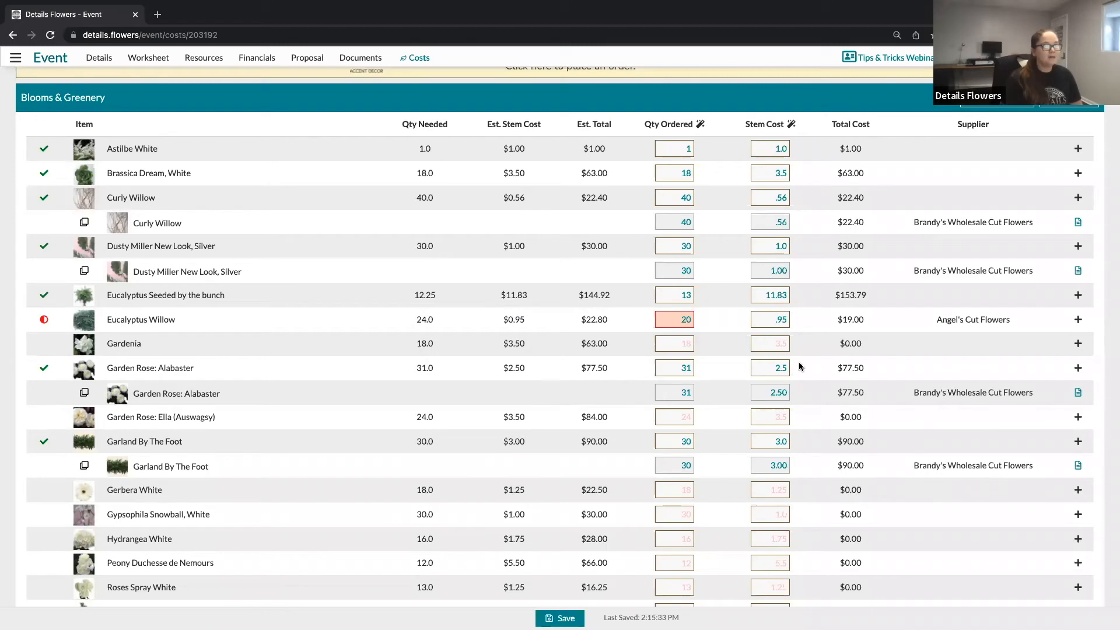
Assign Angel's Cut Flowers as Gardenia's supplier, with an ordered quantity of 18 and a stem cost of 3.5.
{"action": "left_click", "coordinate": [974, 345]}
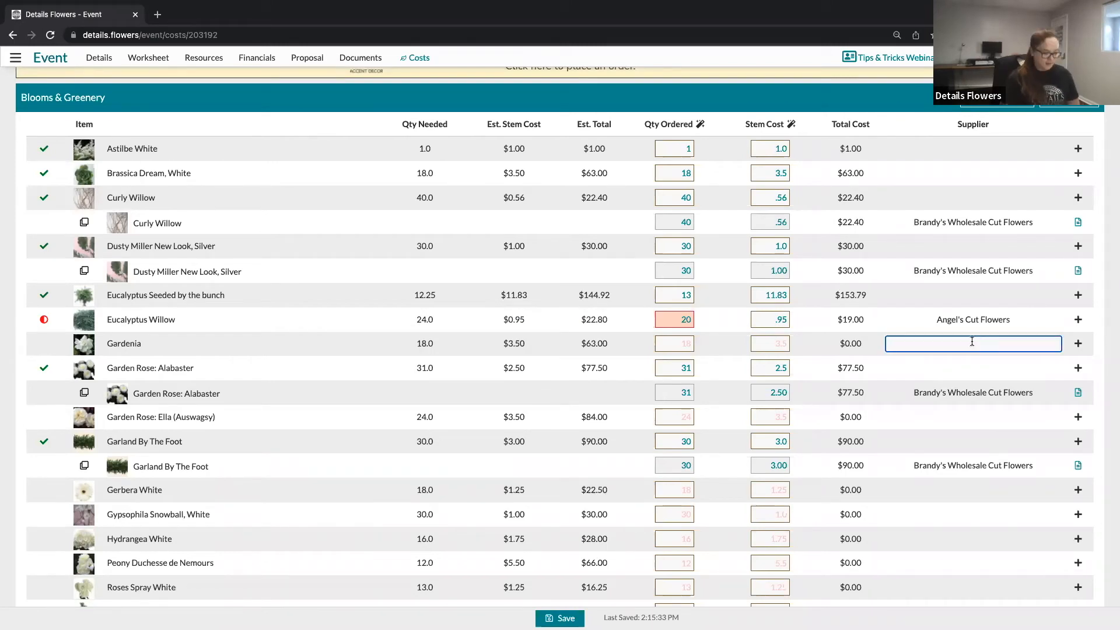
{"action": "type", "text": "Angel"}
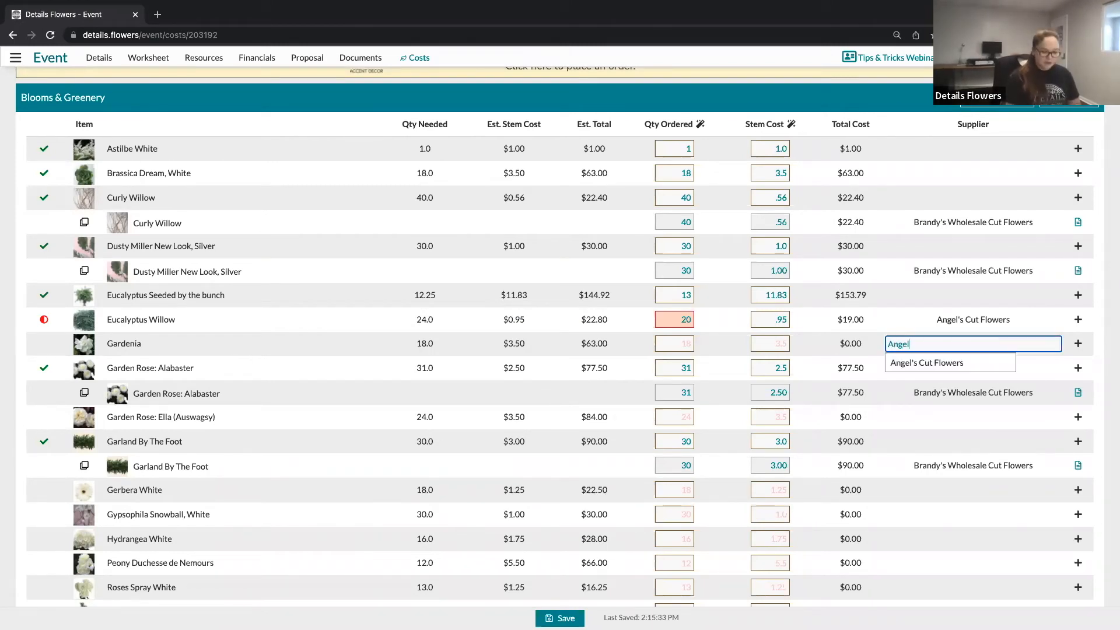
{"action": "left_click", "coordinate": [970, 362]}
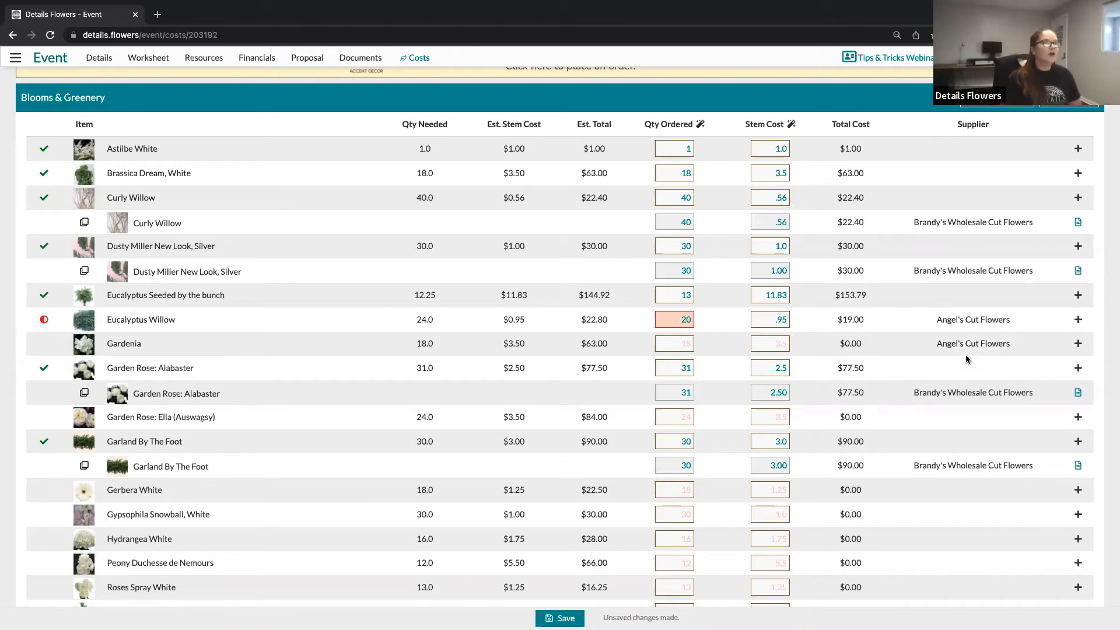
{"action": "left_click", "coordinate": [682, 343]}
{"action": "type", "text": "18"}
{"action": "left_click", "coordinate": [787, 345]}
{"action": "type", "text": "3.5"}
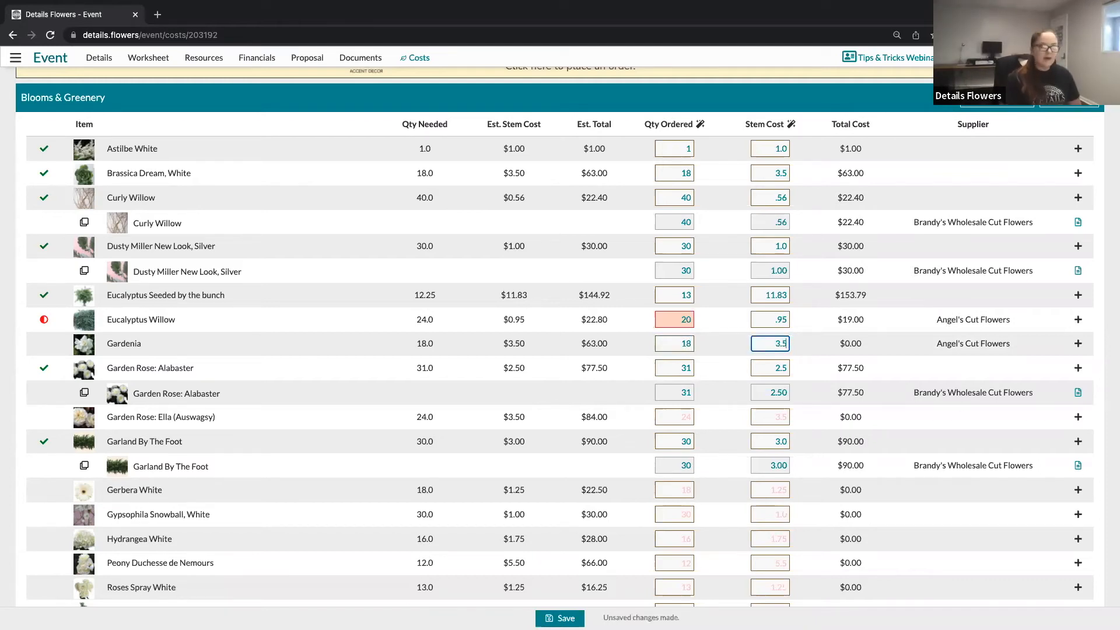
Enter an ordered quantity of 24 and a stem cost of 3.5 for Garden Rose: Ella (Auswagsy).
{"action": "left_click", "coordinate": [692, 420]}
{"action": "type", "text": "24"}
{"action": "key", "text": "Tab"}
{"action": "type", "text": "3.5"}
{"action": "scroll", "coordinate": [694, 498], "scroll_direction": "down", "scroll_amount": 1}
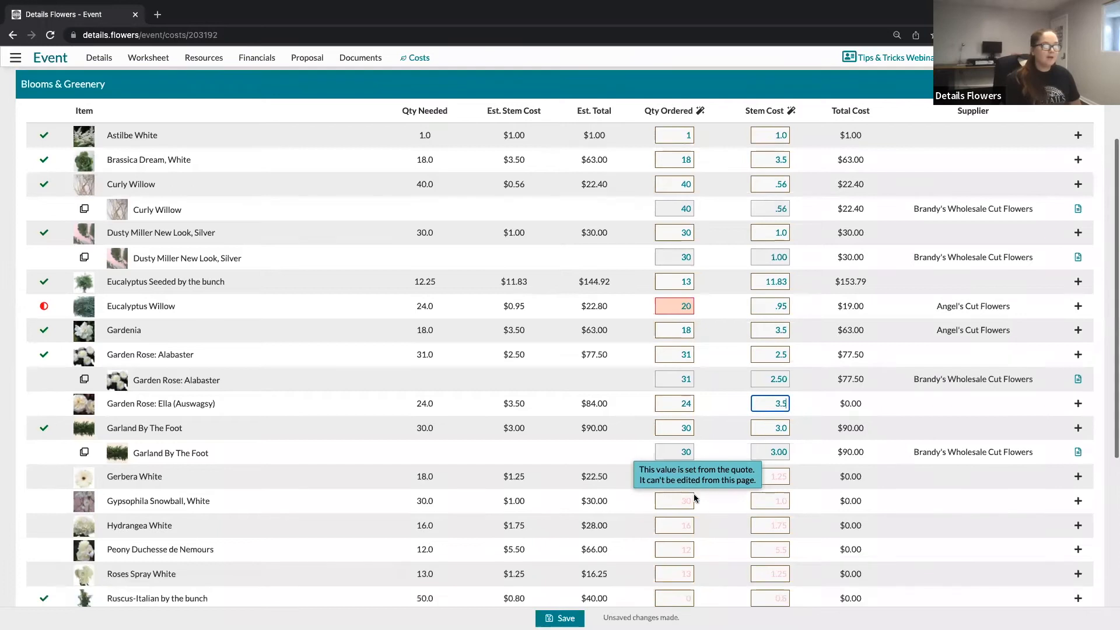
Enter an ordered quantity of 18 and a stem cost of 1.25 for Gerbera White.
{"action": "scroll", "coordinate": [694, 497], "scroll_direction": "down", "scroll_amount": 5}
{"action": "left_click", "coordinate": [688, 178]}
{"action": "type", "text": "18"}
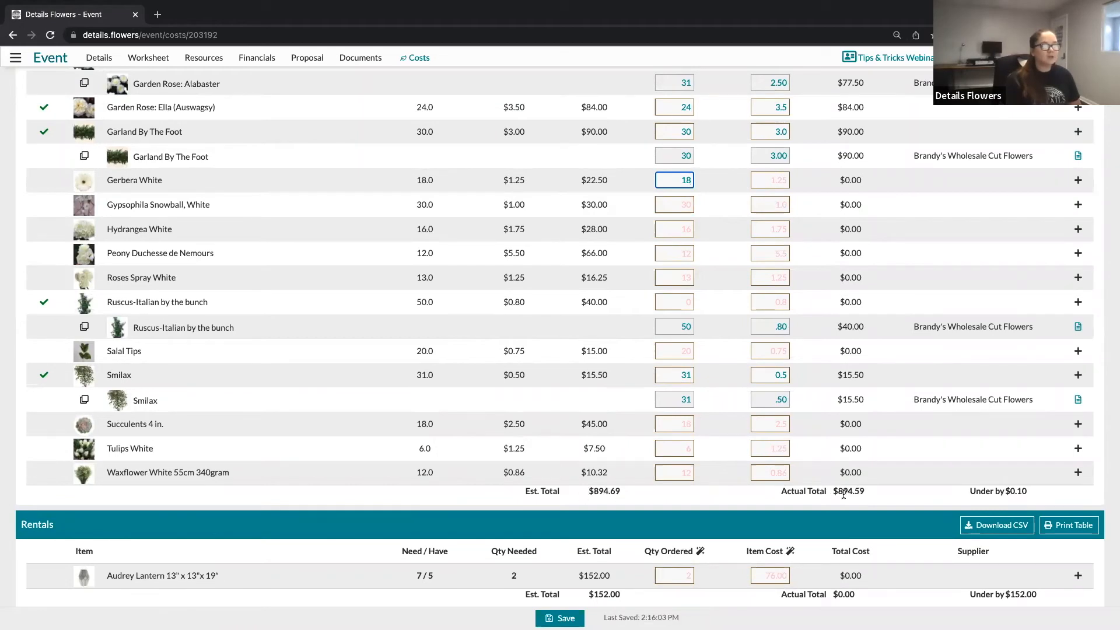
{"action": "left_click", "coordinate": [782, 180]}
{"action": "type", "text": "1.25"}
Record an ordered quantity of 30 at a stem cost of .50 for Gypsophila Snowball, White.
{"action": "left_click", "coordinate": [692, 204]}
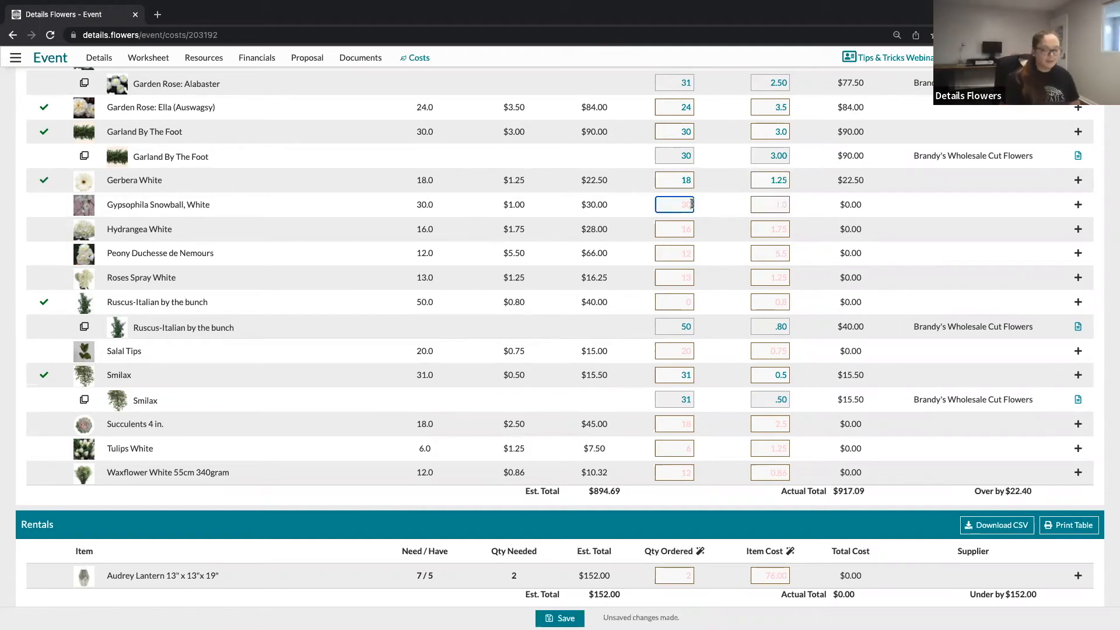
{"action": "type", "text": "30"}
{"action": "left_click", "coordinate": [786, 205]}
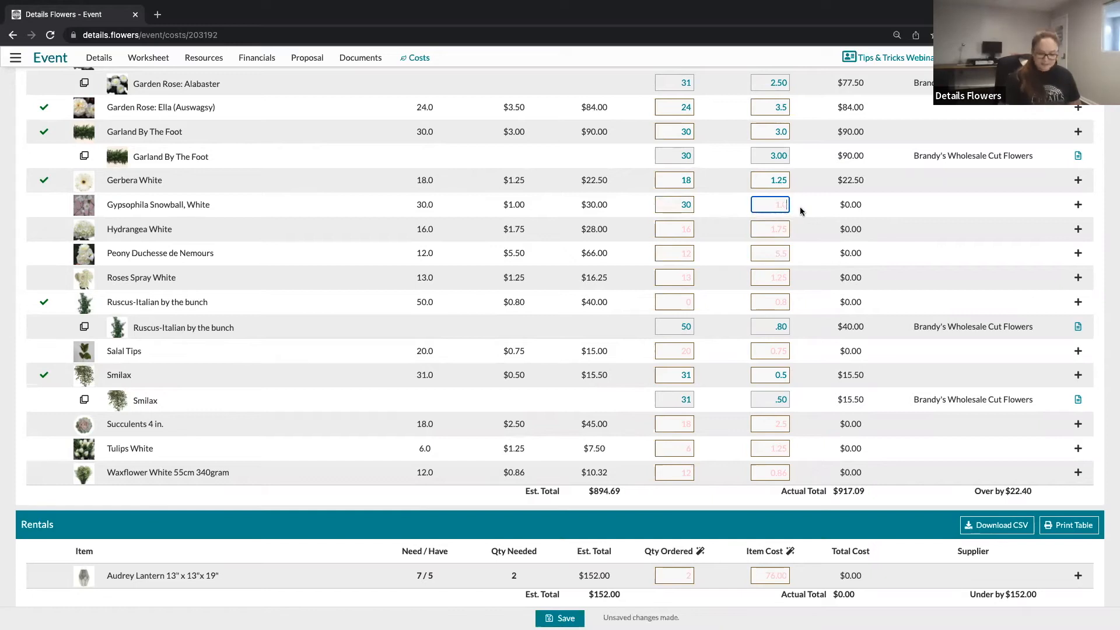
{"action": "type", "text": ".50"}
Enter an ordered quantity of 16 and a stem cost of 2.00 for Hydrangea White.
{"action": "left_click", "coordinate": [684, 232]}
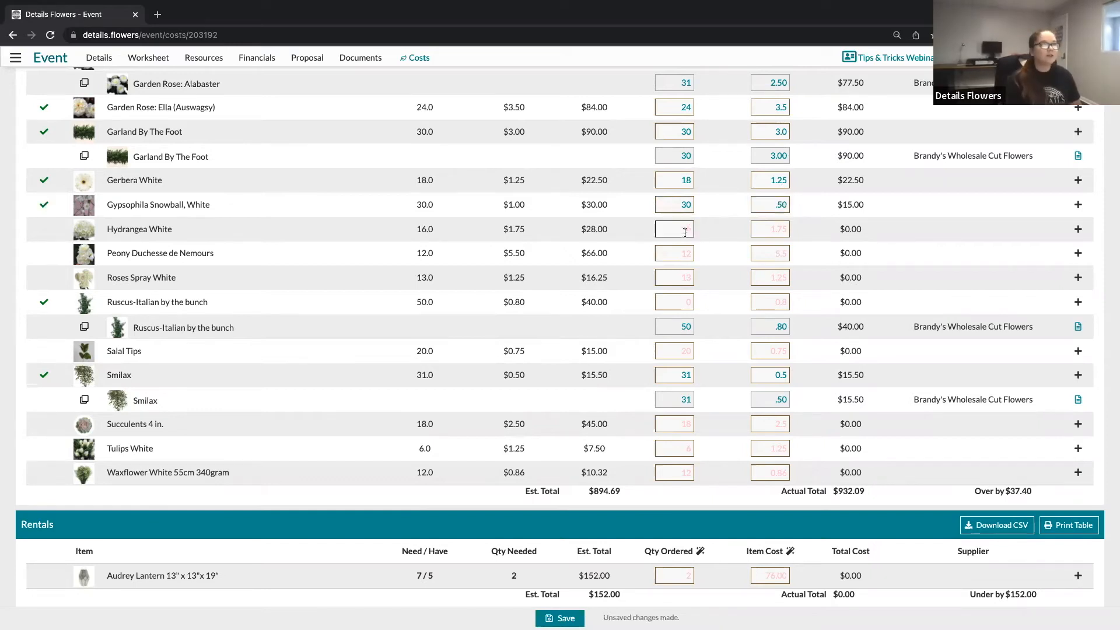
{"action": "type", "text": "16"}
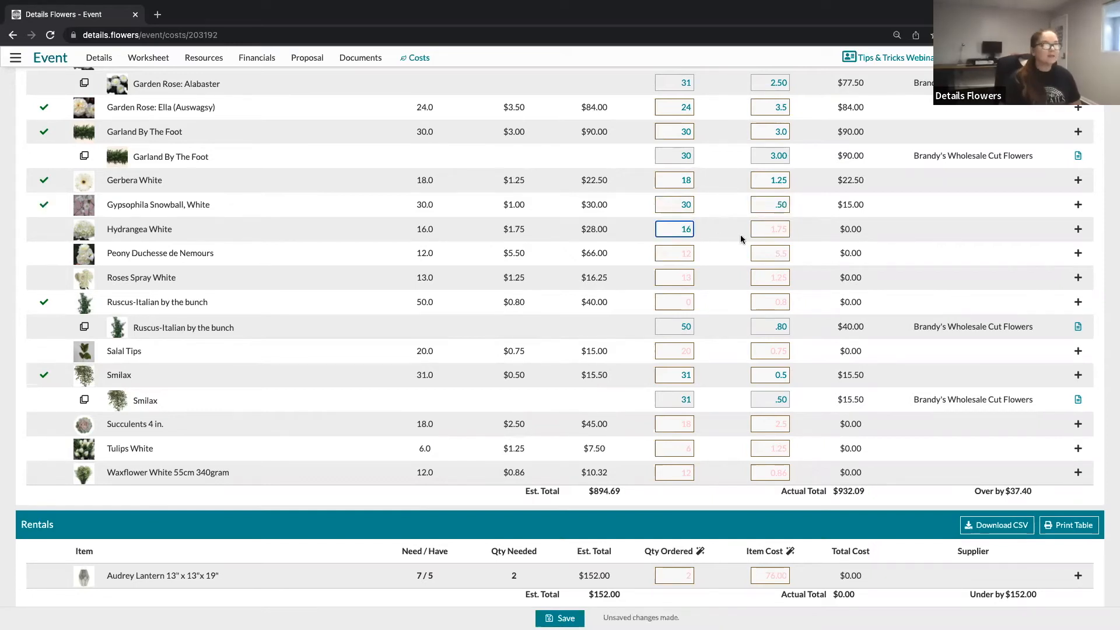
{"action": "left_click", "coordinate": [787, 229]}
{"action": "type", "text": "2.00"}
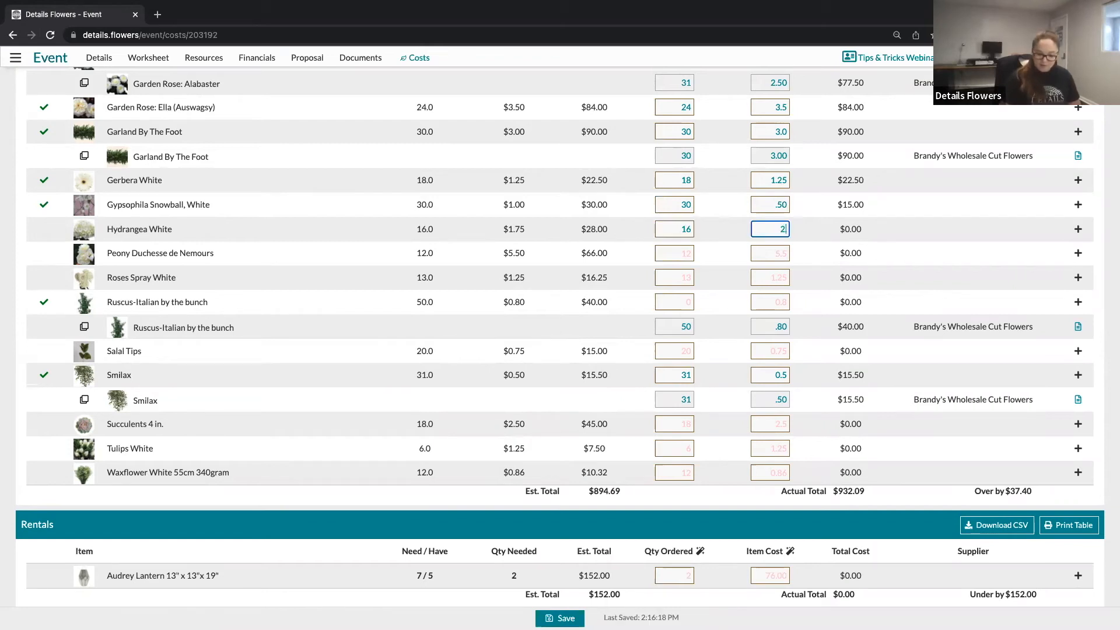
{"action": "left_click", "coordinate": [743, 251]}
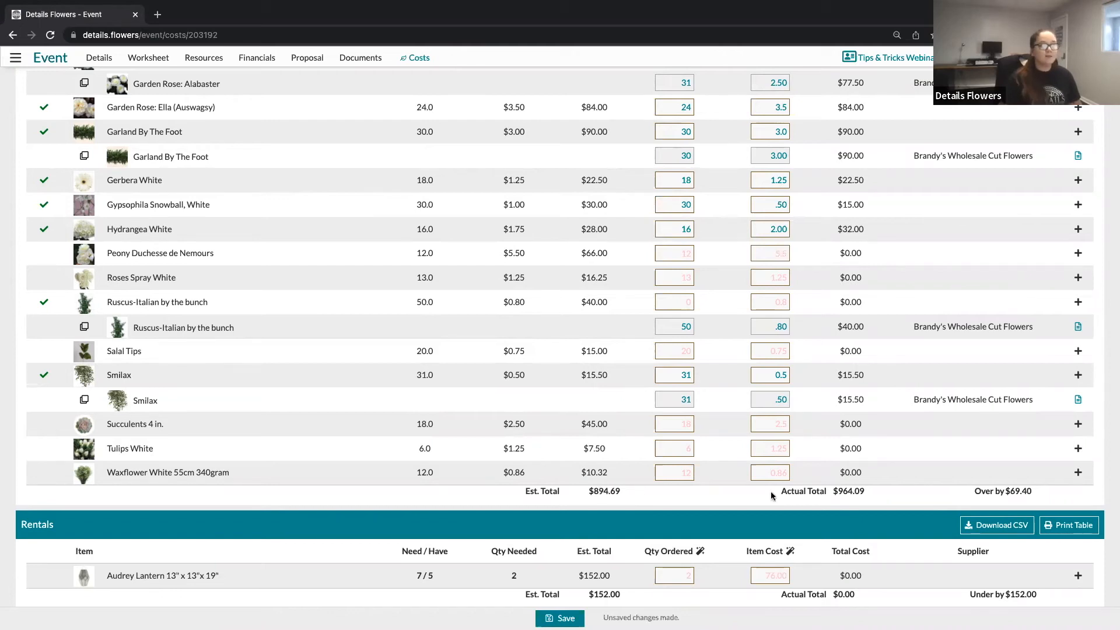
Enter an ordered quantity of 12 and a stem cost of 5.5 for Peony Duchesse de Nemours.
{"action": "left_click", "coordinate": [687, 253]}
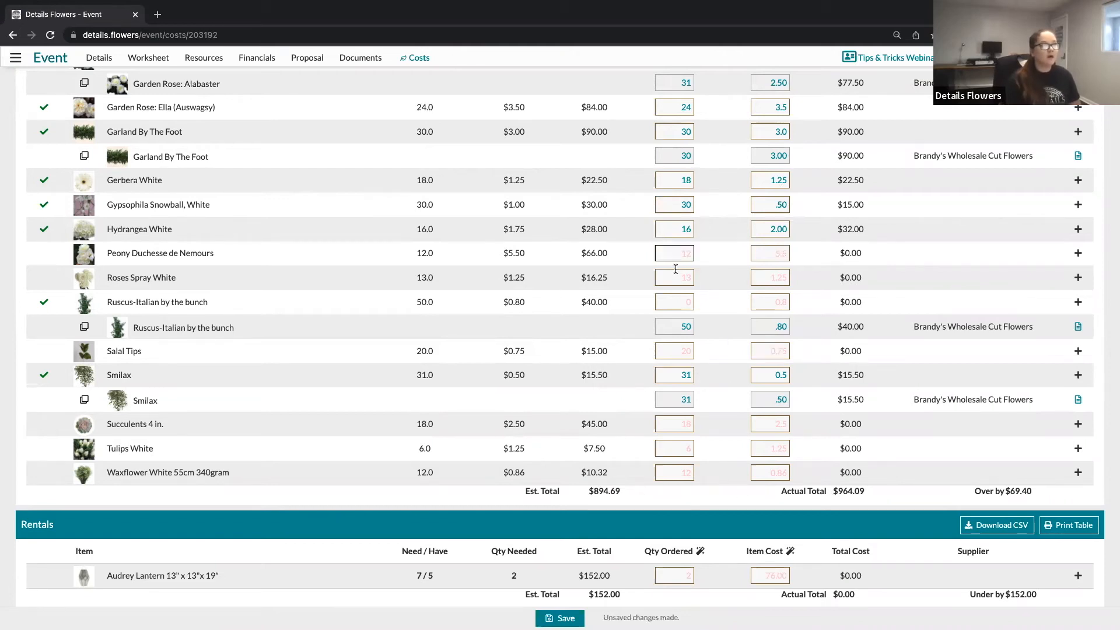
{"action": "type", "text": "12"}
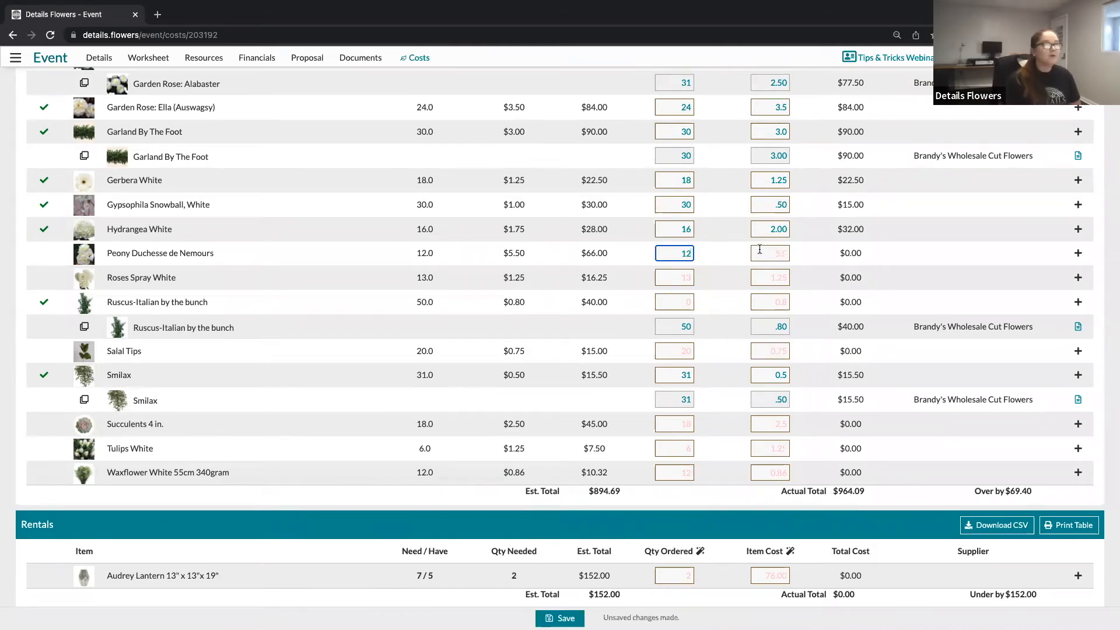
{"action": "left_click", "coordinate": [782, 254]}
{"action": "type", "text": "5.5"}
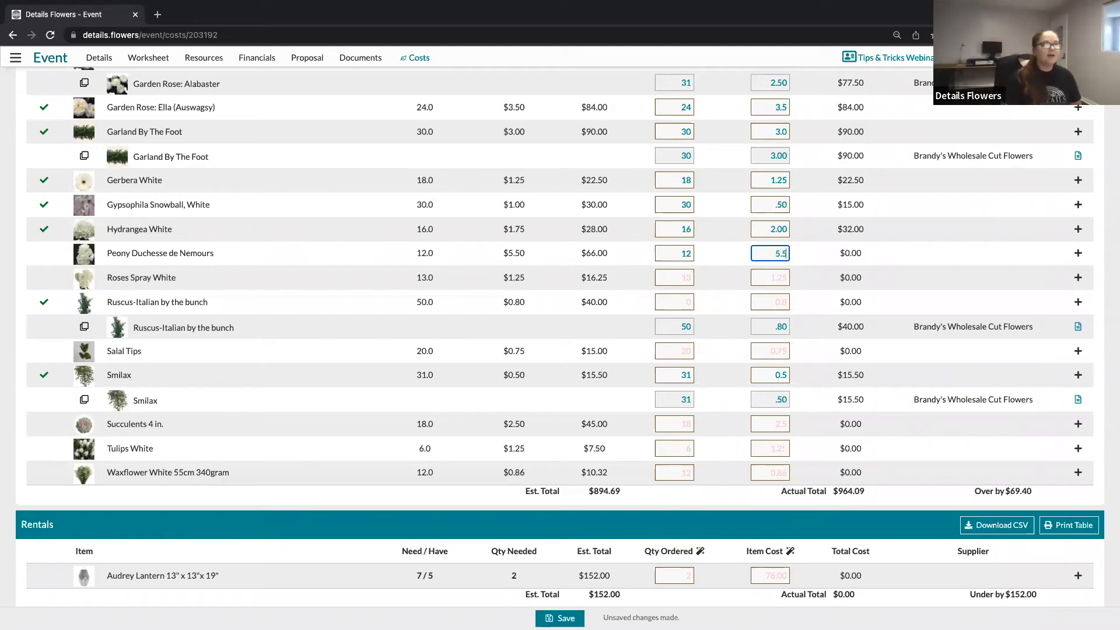
Record 13 stems ordered at a stem cost of 2.00 for Roses Spray White.
{"action": "left_click", "coordinate": [687, 278]}
{"action": "type", "text": "13"}
{"action": "left_click", "coordinate": [787, 277]}
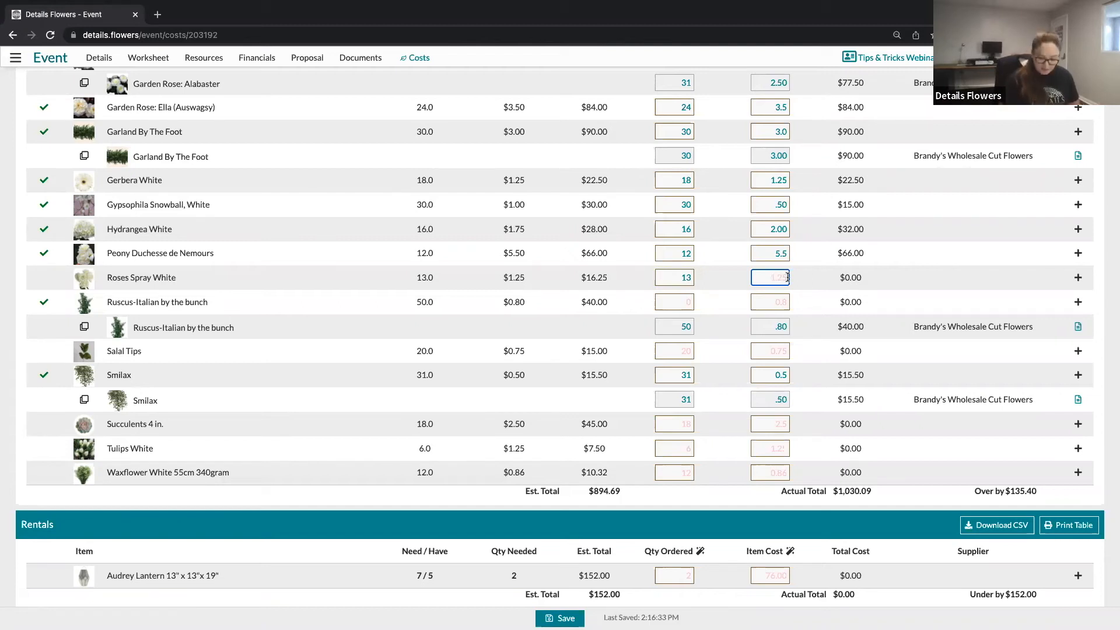
{"action": "type", "text": "2"}
{"action": "left_click", "coordinate": [733, 298]}
{"action": "left_click", "coordinate": [692, 302]}
Enter an ordered quantity of 20 and a stem cost of .75 for Salal Tips.
{"action": "left_click", "coordinate": [688, 350]}
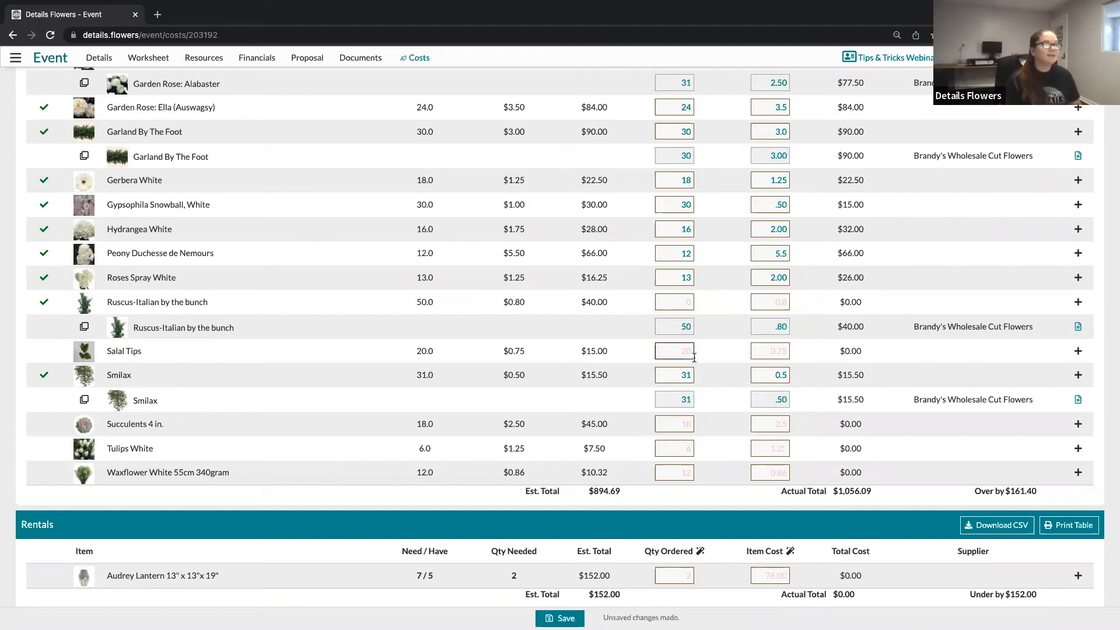
{"action": "type", "text": "20"}
{"action": "left_click", "coordinate": [786, 352]}
{"action": "type", "text": ".75"}
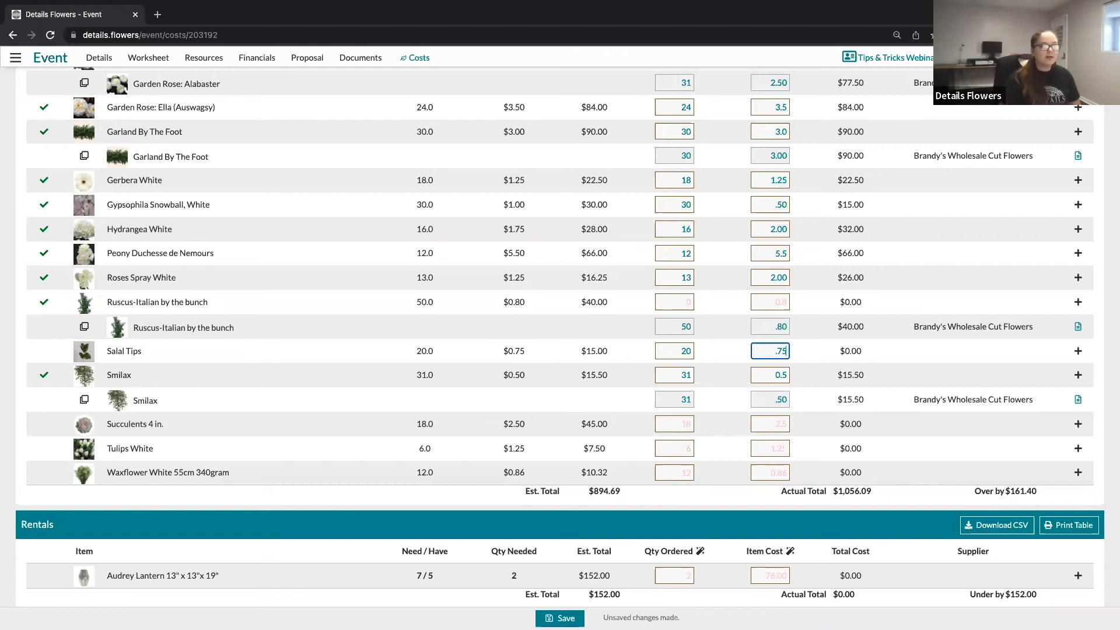
Enter an ordered quantity of 18 and a stem cost of 2.5 for Succulents 4 in.
{"action": "left_click", "coordinate": [702, 426]}
{"action": "left_click", "coordinate": [688, 424]}
{"action": "type", "text": "18"}
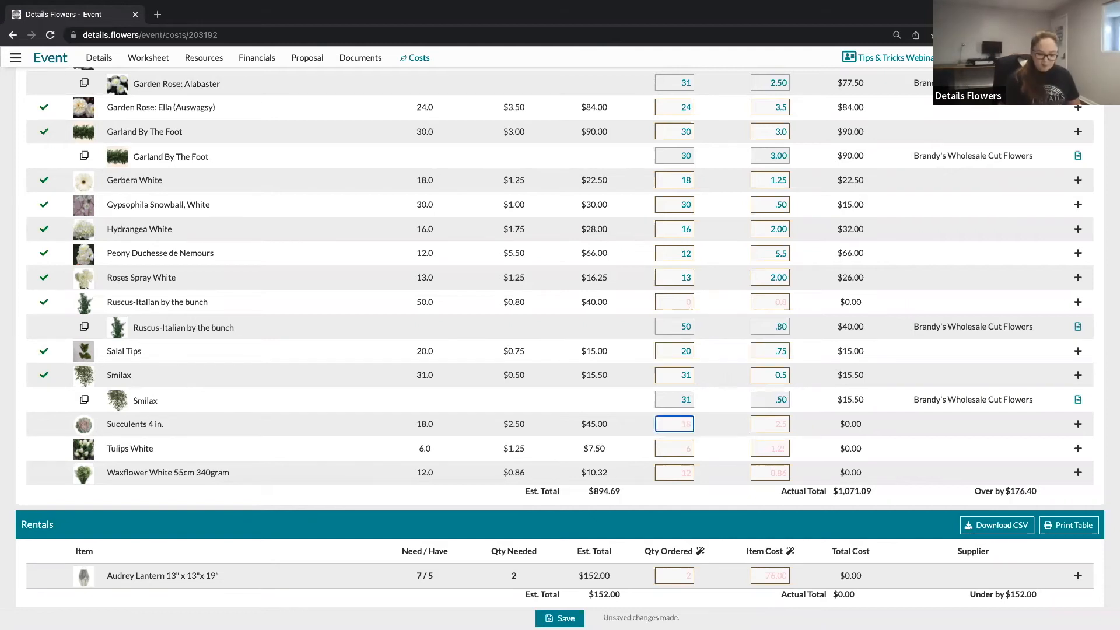
{"action": "left_click", "coordinate": [785, 424]}
{"action": "type", "text": "2.5"}
Record an ordered quantity of 6 at a stem cost of 1.25 for Tulips White.
{"action": "left_click", "coordinate": [693, 448]}
{"action": "type", "text": "6"}
{"action": "key", "text": "Tab"}
{"action": "type", "text": "1.25"}
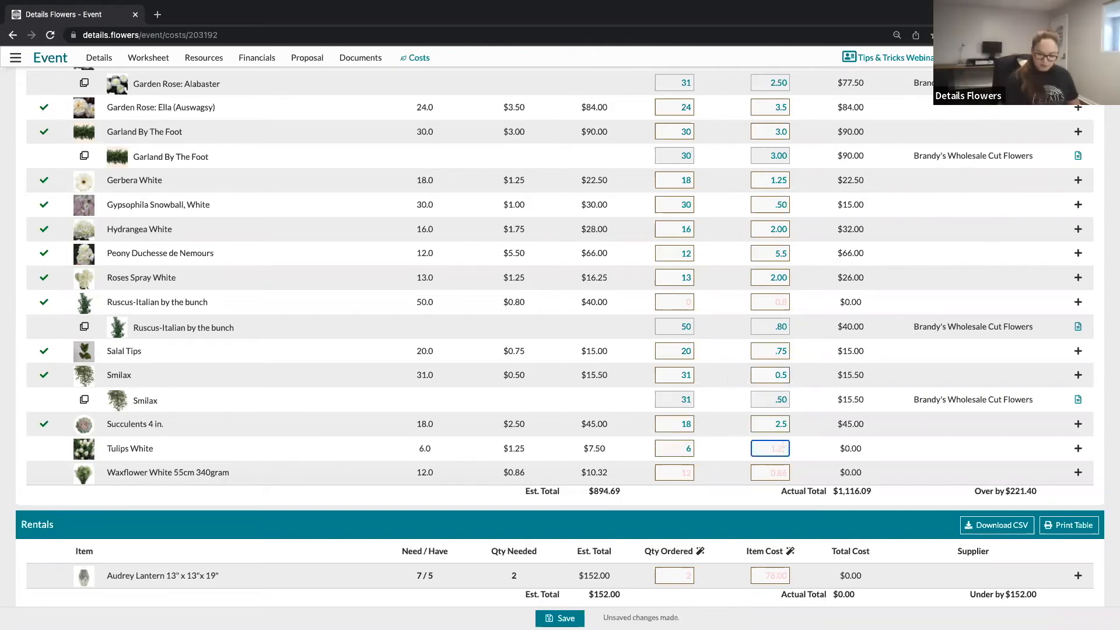
Enter an ordered quantity of 12 and a stem cost of 1.00 for Waxflower White 55cm 340gram.
{"action": "key", "text": "Tab"}
{"action": "type", "text": "12"}
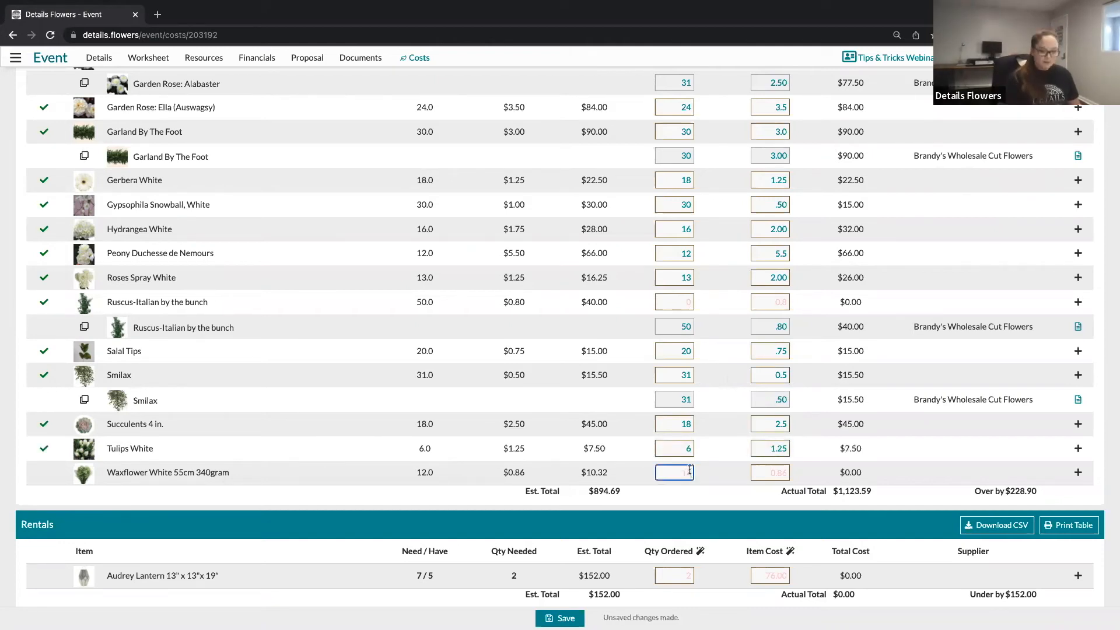
{"action": "left_click", "coordinate": [788, 472]}
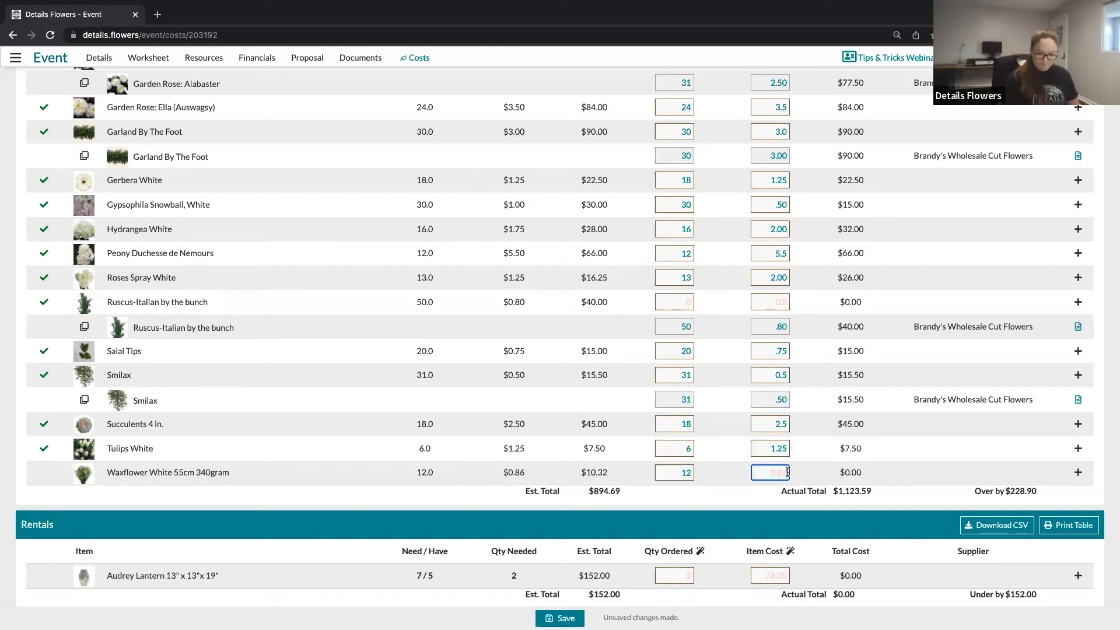
{"action": "type", "text": "1.00"}
{"action": "key", "text": "Tab"}
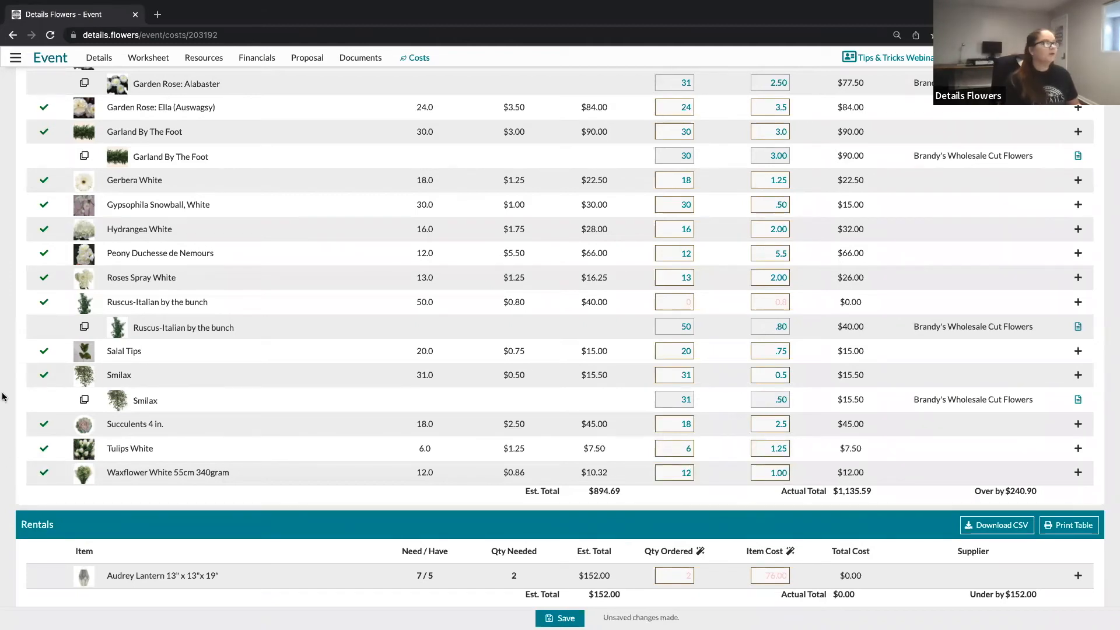
Open the default cost of Waxflower White 55cm 340gram for editing in its item details and save the item.
{"action": "left_click", "coordinate": [84, 474]}
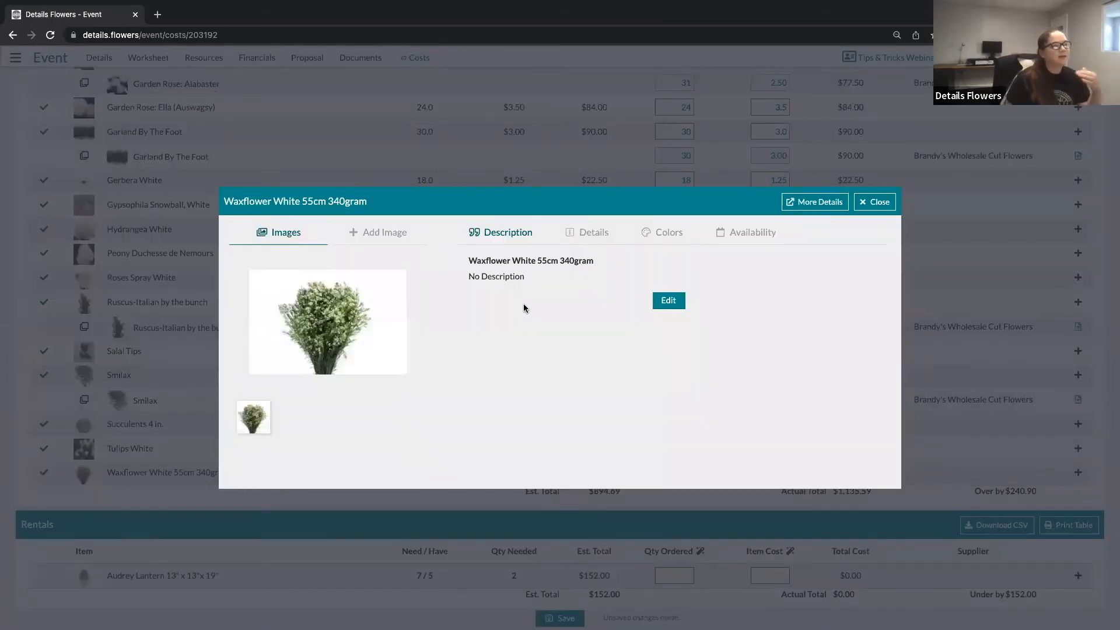
{"action": "left_click", "coordinate": [581, 238]}
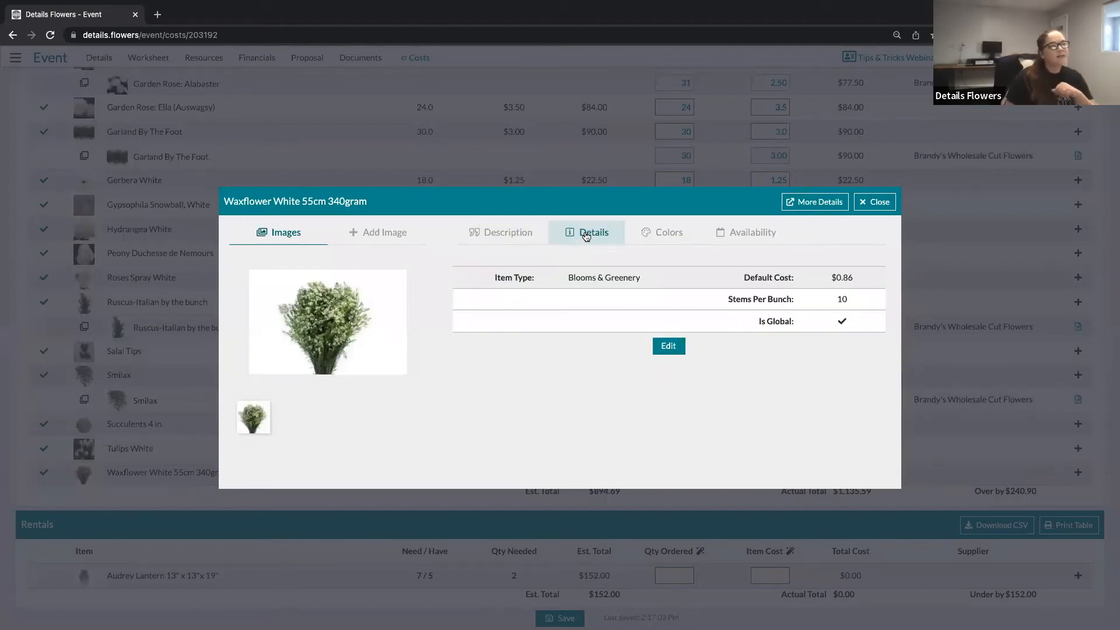
{"action": "left_click", "coordinate": [669, 346]}
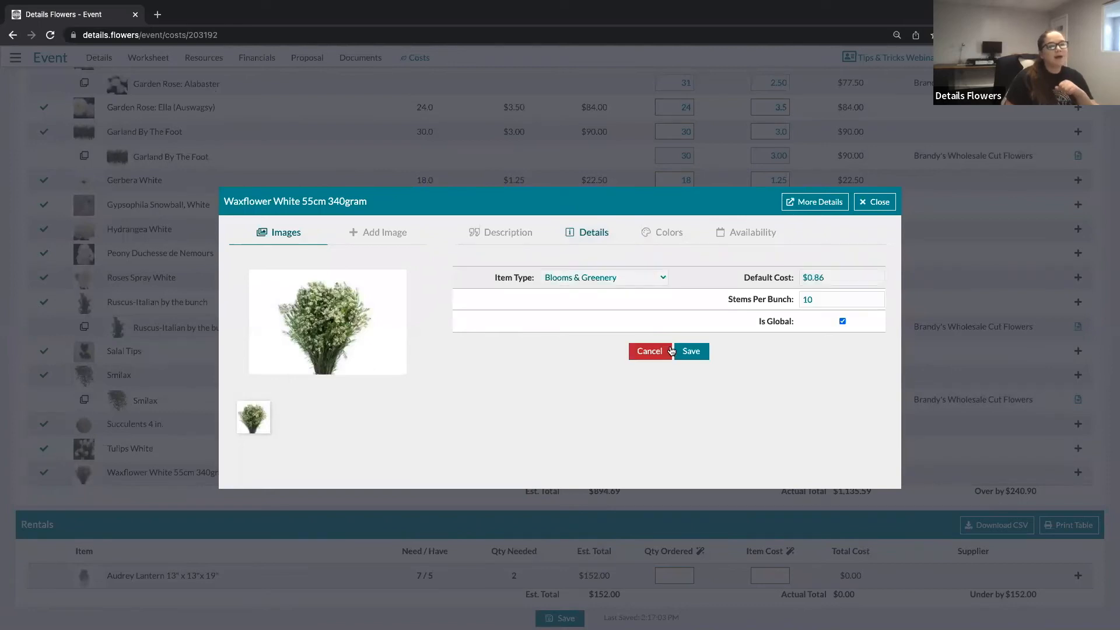
{"action": "left_click", "coordinate": [832, 277]}
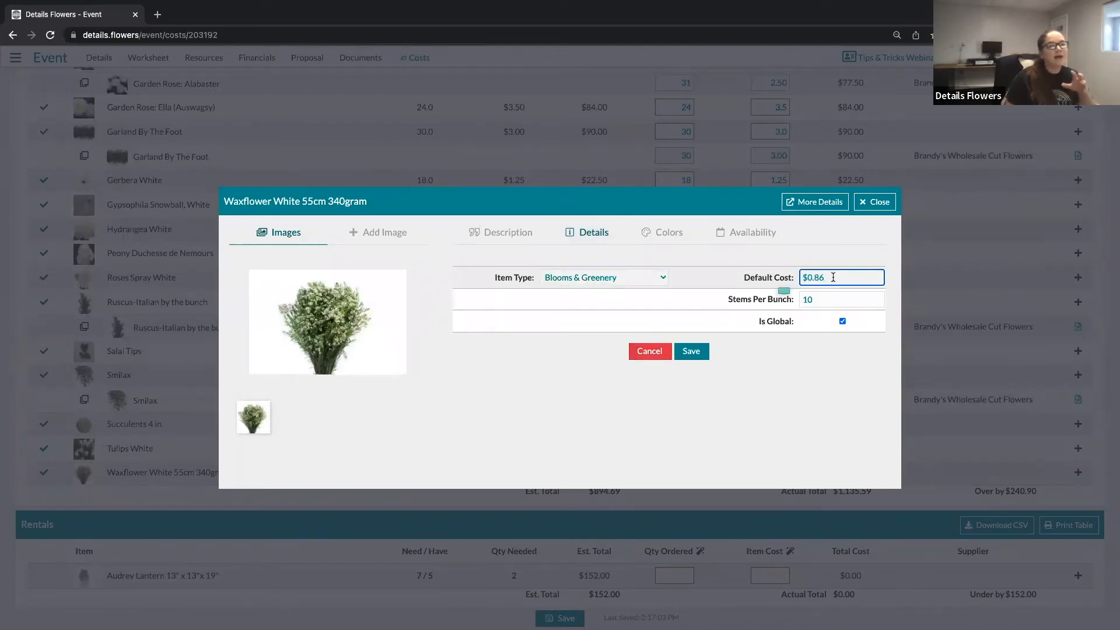
{"action": "left_click", "coordinate": [691, 353]}
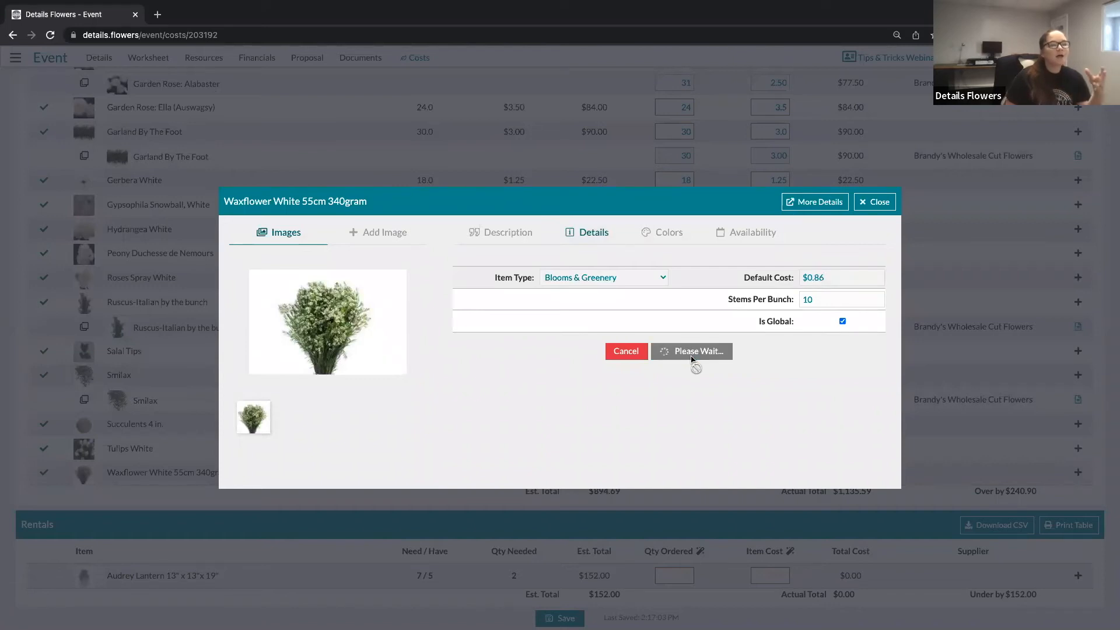
{"action": "left_click", "coordinate": [879, 201]}
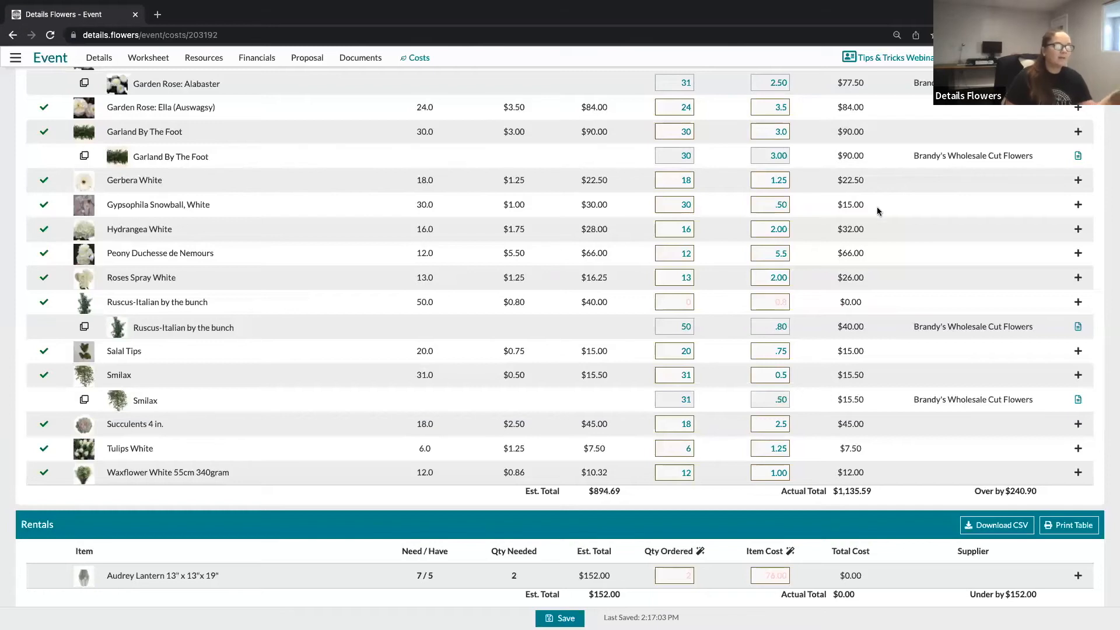
Compare the Blooms & Greenery estimated total with the actual total and examine the over/under difference.
{"action": "left_click", "coordinate": [778, 471]}
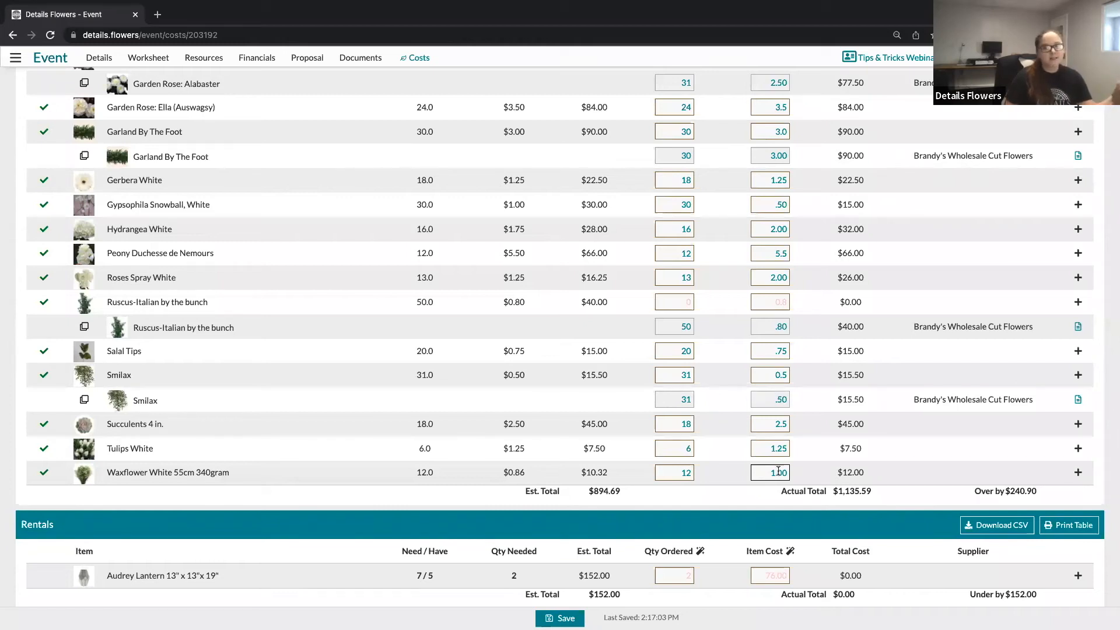
{"action": "left_click", "coordinate": [688, 498]}
{"action": "scroll", "coordinate": [688, 498], "scroll_direction": "down", "scroll_amount": 1}
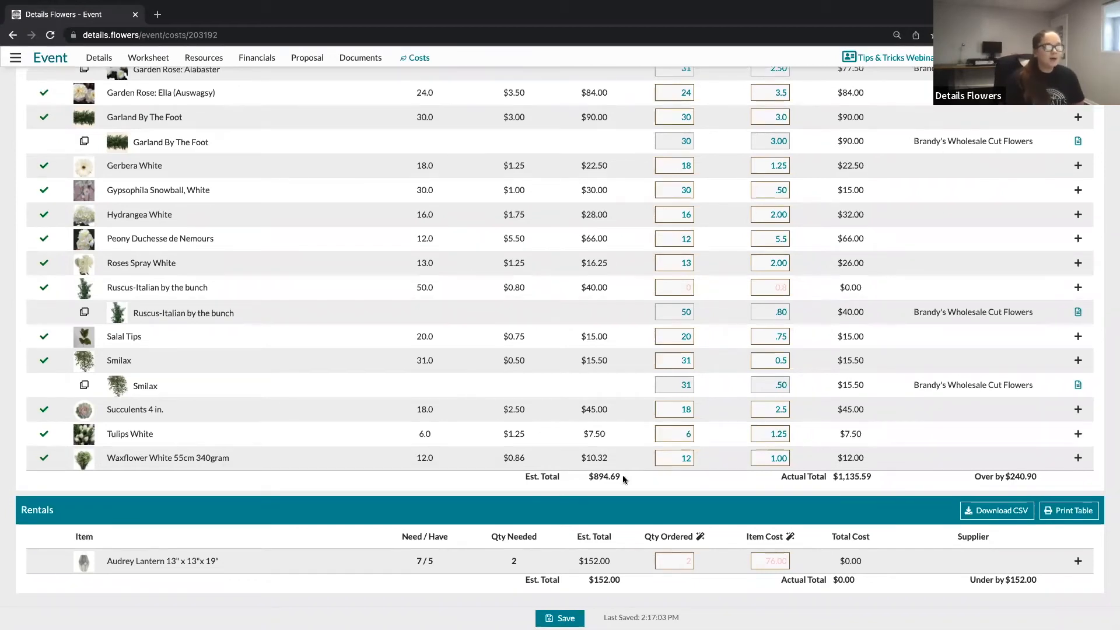
{"action": "left_click", "coordinate": [853, 476]}
{"action": "left_click", "coordinate": [1008, 471]}
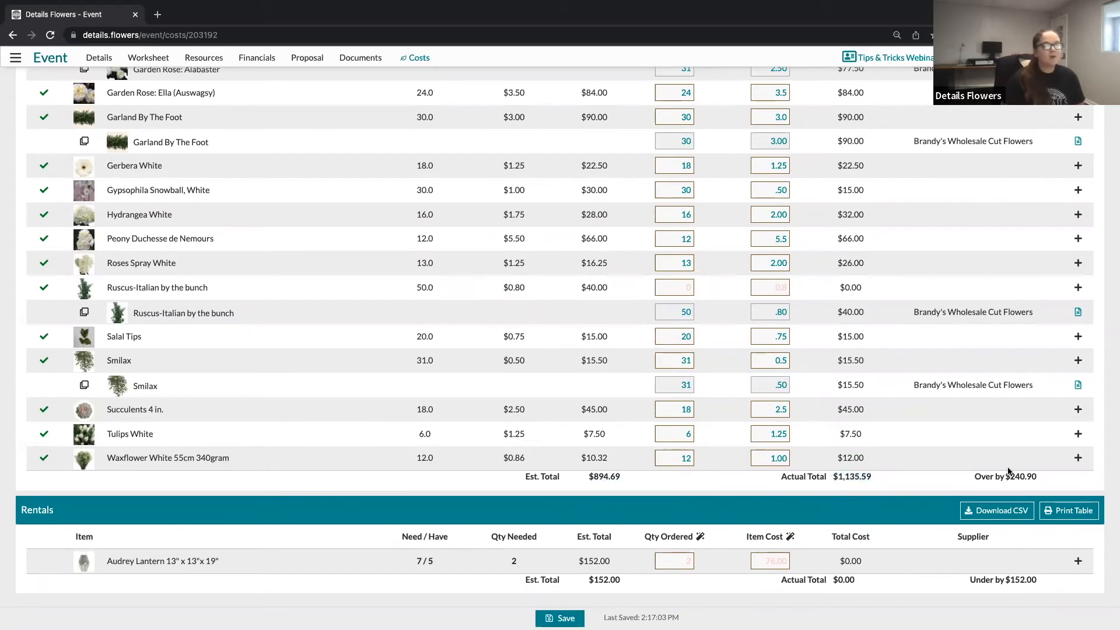
{"action": "left_click_drag", "start_coordinate": [1042, 476], "coordinate": [977, 477]}
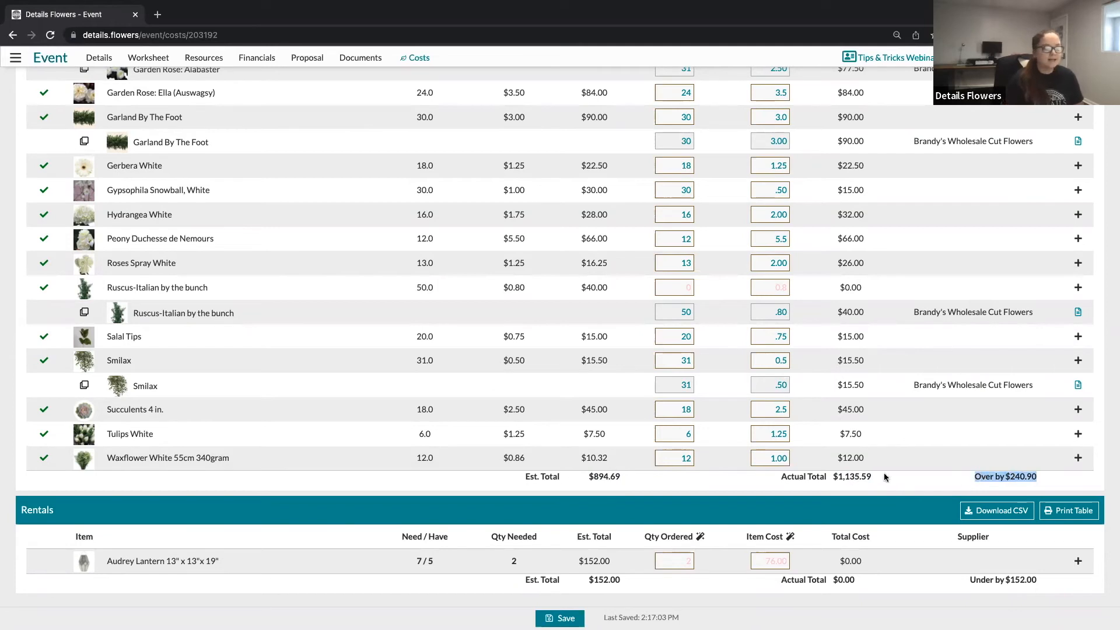
{"action": "left_click", "coordinate": [758, 484]}
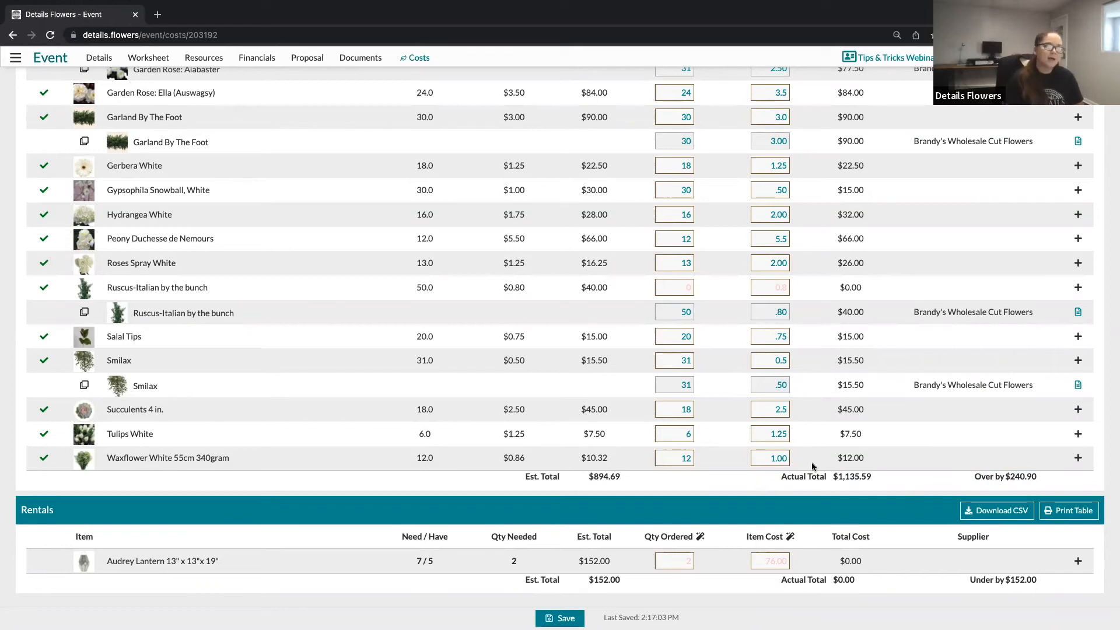
Add a substitution entry under Astilbe White in the Blooms & Greenery table and open its item selection.
{"action": "scroll", "coordinate": [965, 407], "scroll_direction": "up", "scroll_amount": 4}
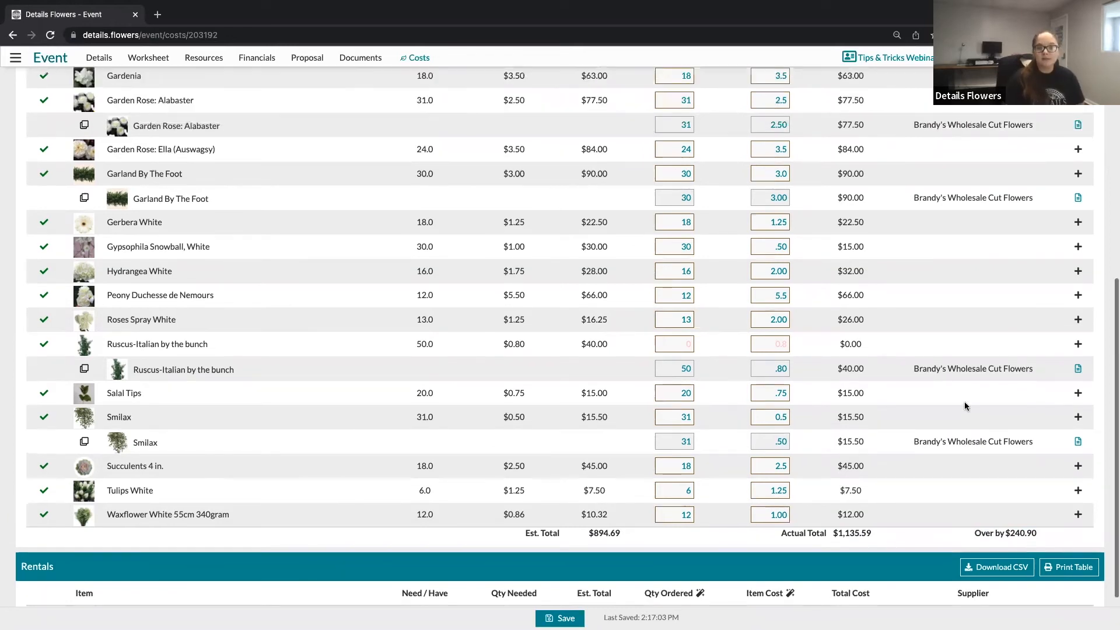
{"action": "scroll", "coordinate": [965, 407], "scroll_direction": "up", "scroll_amount": 6}
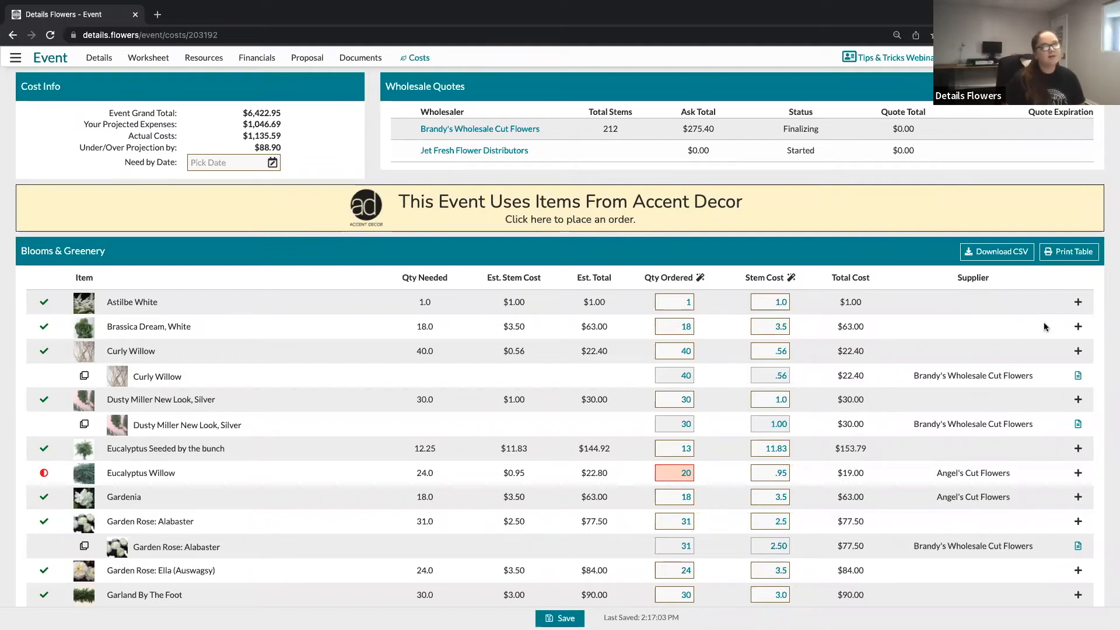
{"action": "left_click", "coordinate": [1078, 302]}
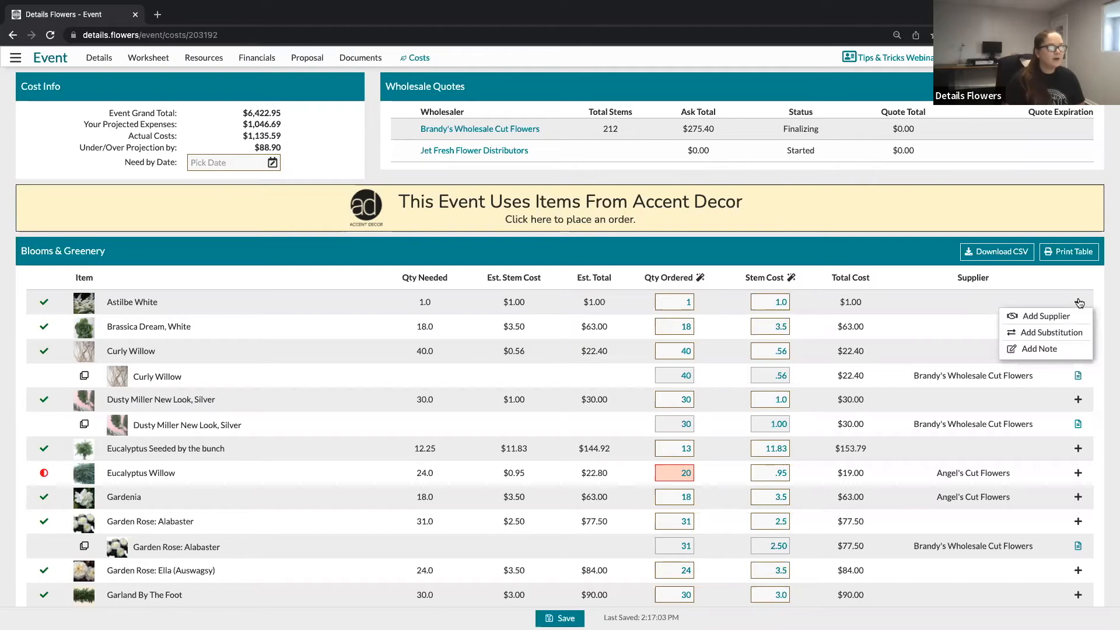
{"action": "left_click", "coordinate": [1048, 333]}
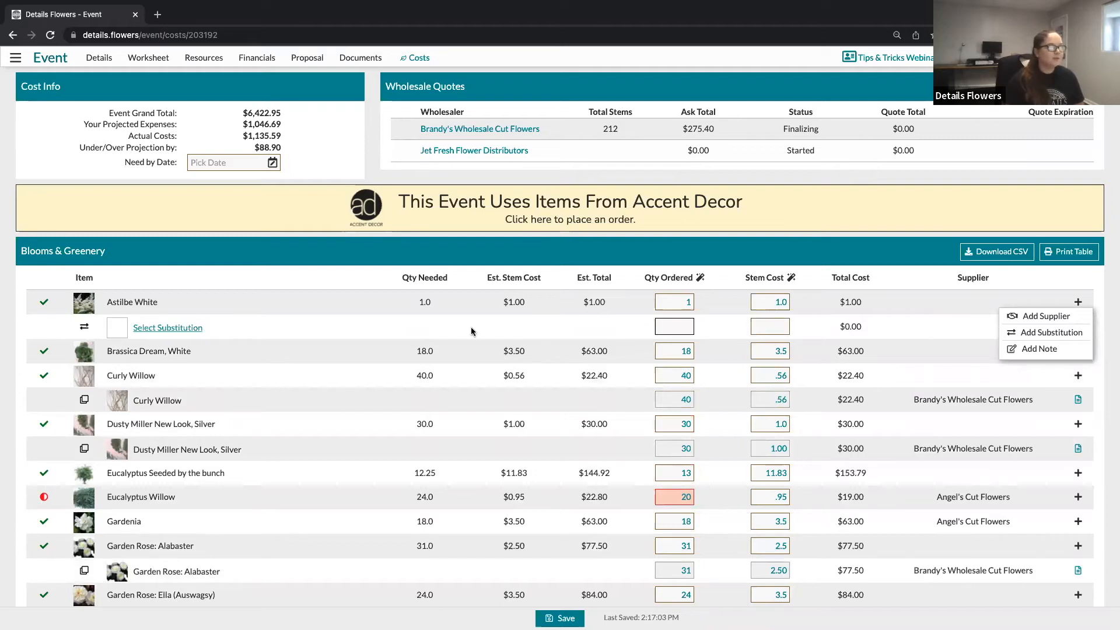
{"action": "left_click", "coordinate": [156, 328]}
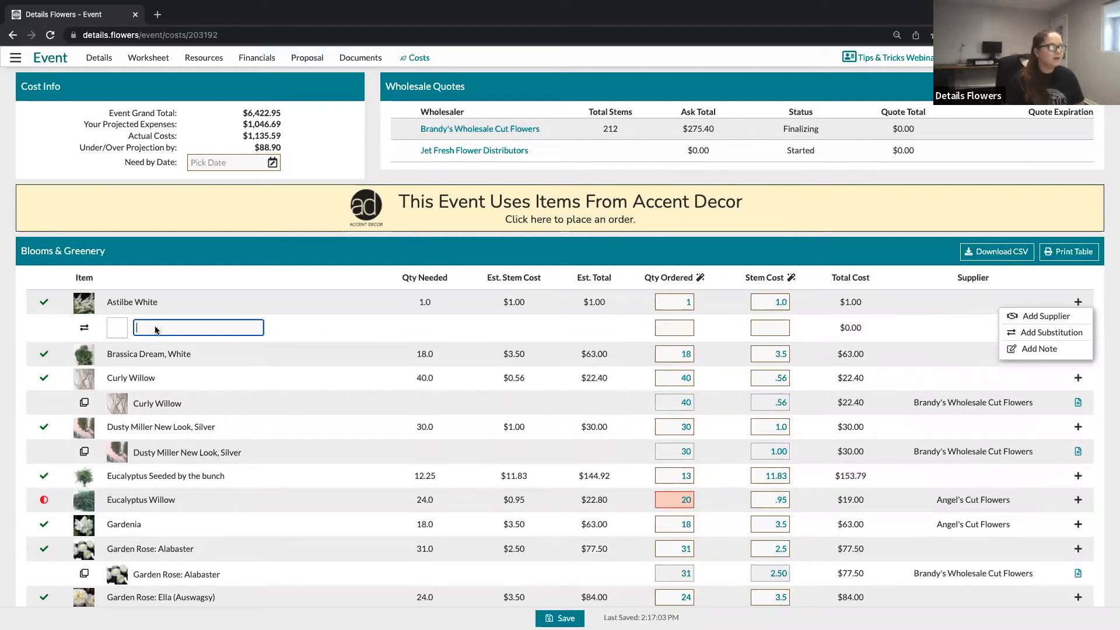
{"action": "type", "text": "white"}
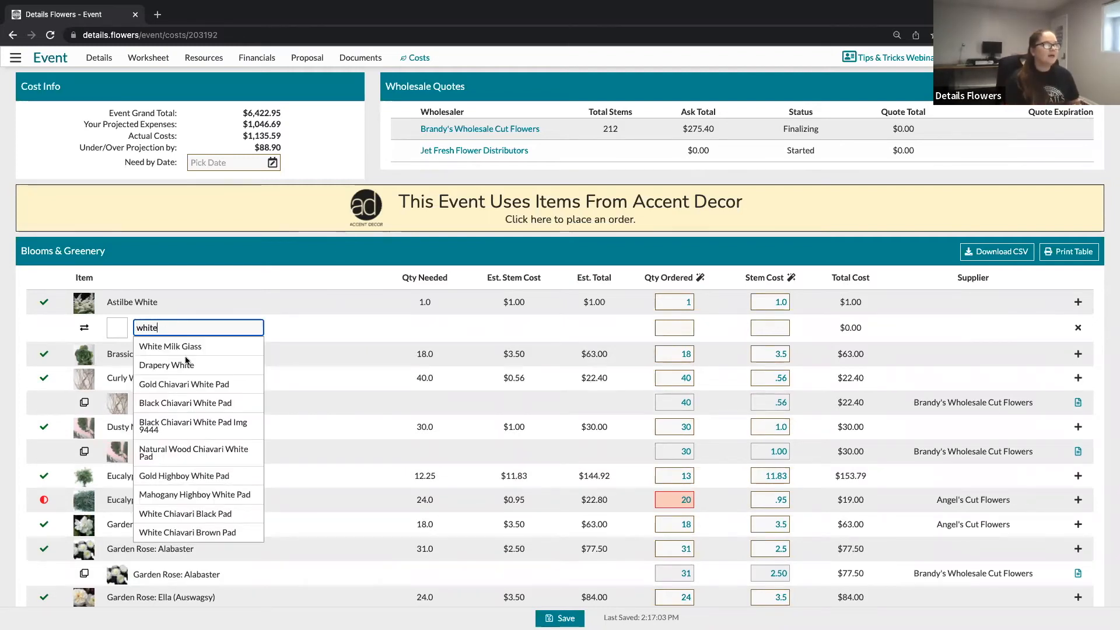
{"action": "scroll", "coordinate": [193, 387], "scroll_direction": "down", "scroll_amount": 3}
{"action": "scroll", "coordinate": [193, 387], "scroll_direction": "up", "scroll_amount": 1}
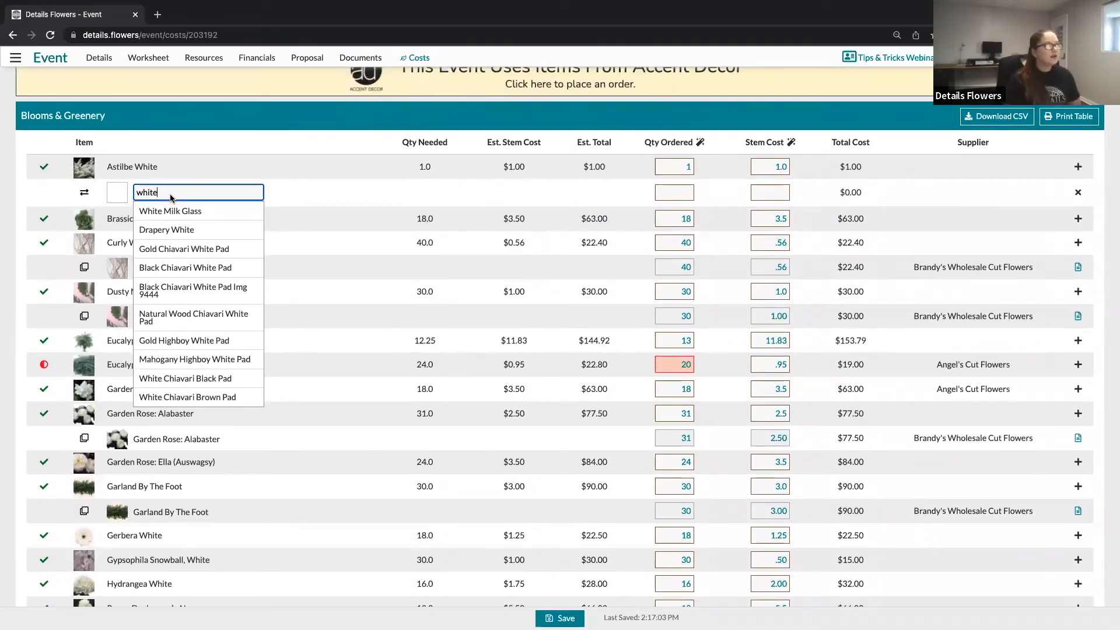
{"action": "key", "text": "BackSpace"}
{"action": "key", "text": "BackSpace"}
{"action": "key", "text": "BackSpace"}
{"action": "key", "text": "BackSpace"}
{"action": "key", "text": "BackSpace"}
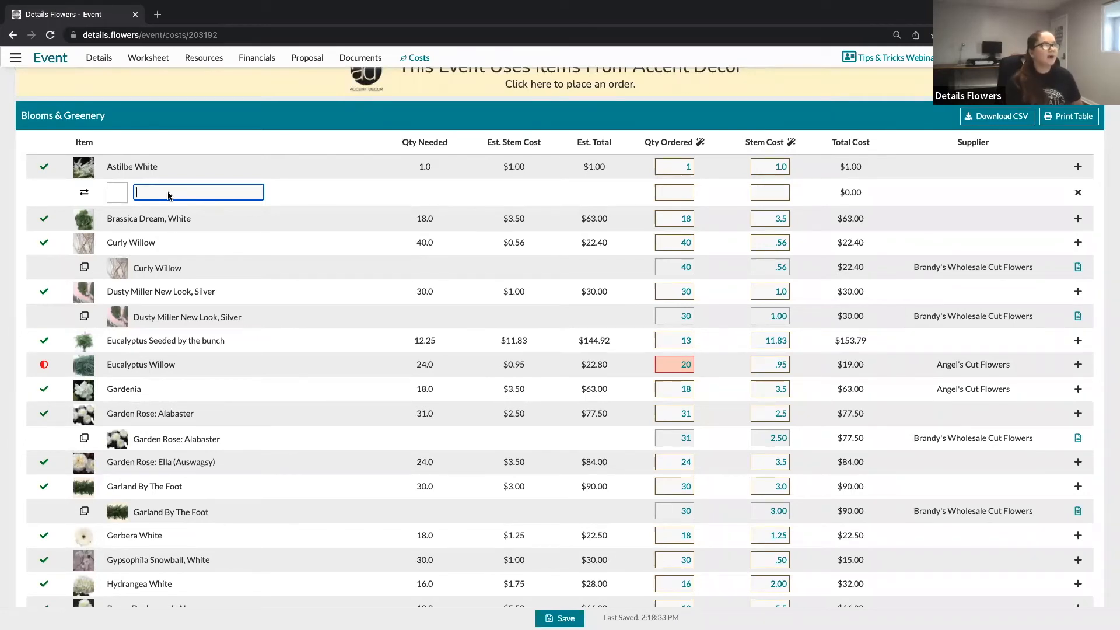
Search for "astilbe" and choose Astilbe Assorted as the substitution for Astilbe White.
{"action": "type", "text": "as"}
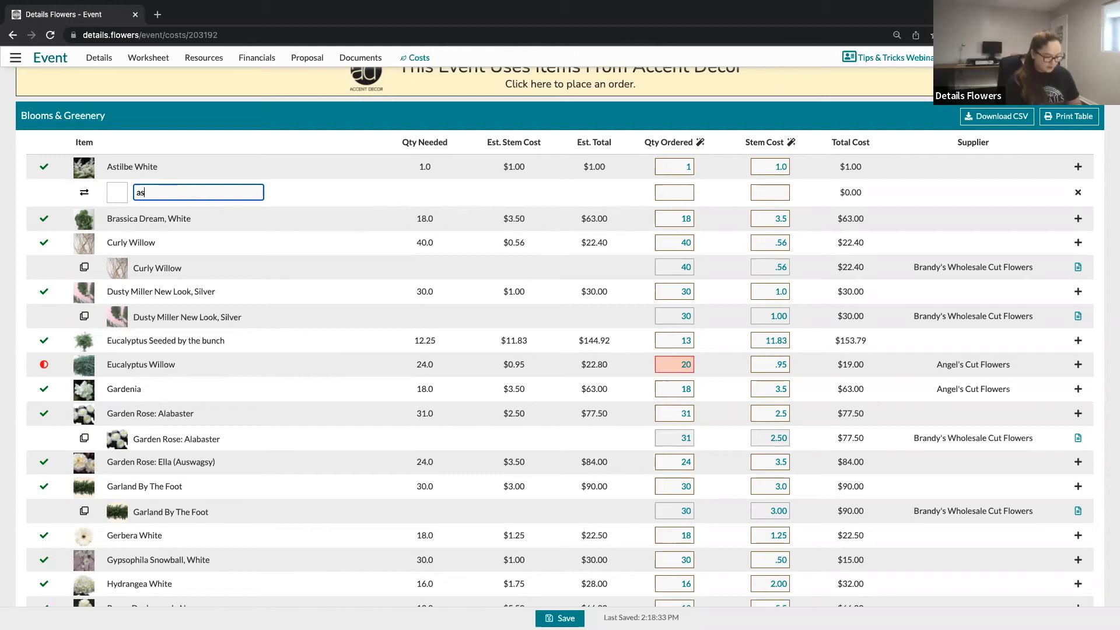
{"action": "type", "text": "tilbe"}
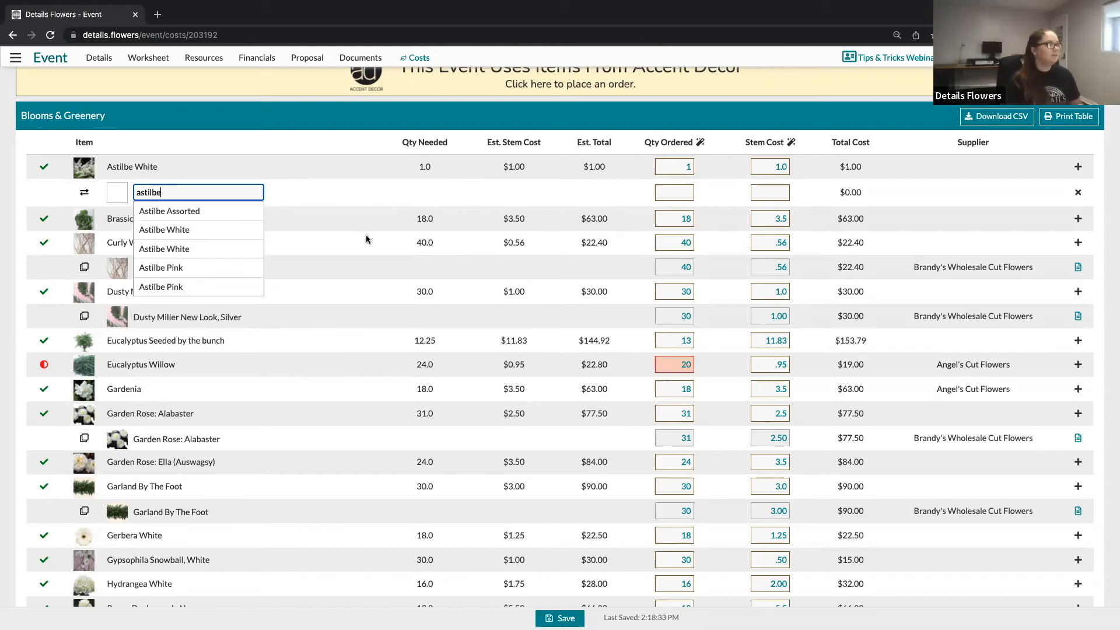
{"action": "left_click", "coordinate": [183, 214]}
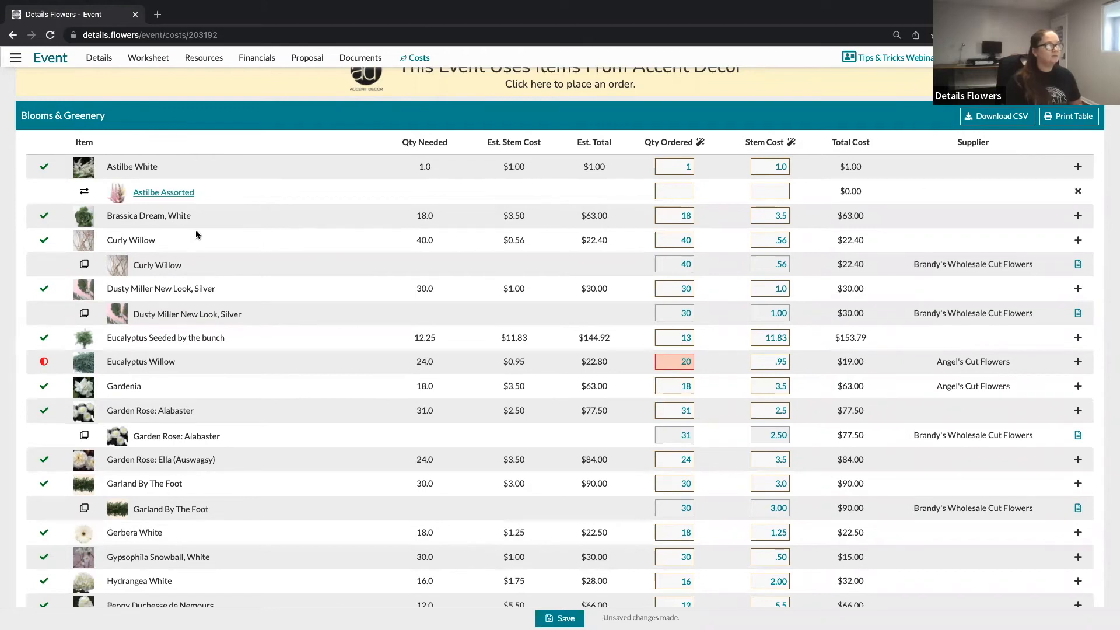
Look at the ordered quantity and stem cost fields of the Astilbe Assorted substitution.
{"action": "left_click", "coordinate": [685, 190]}
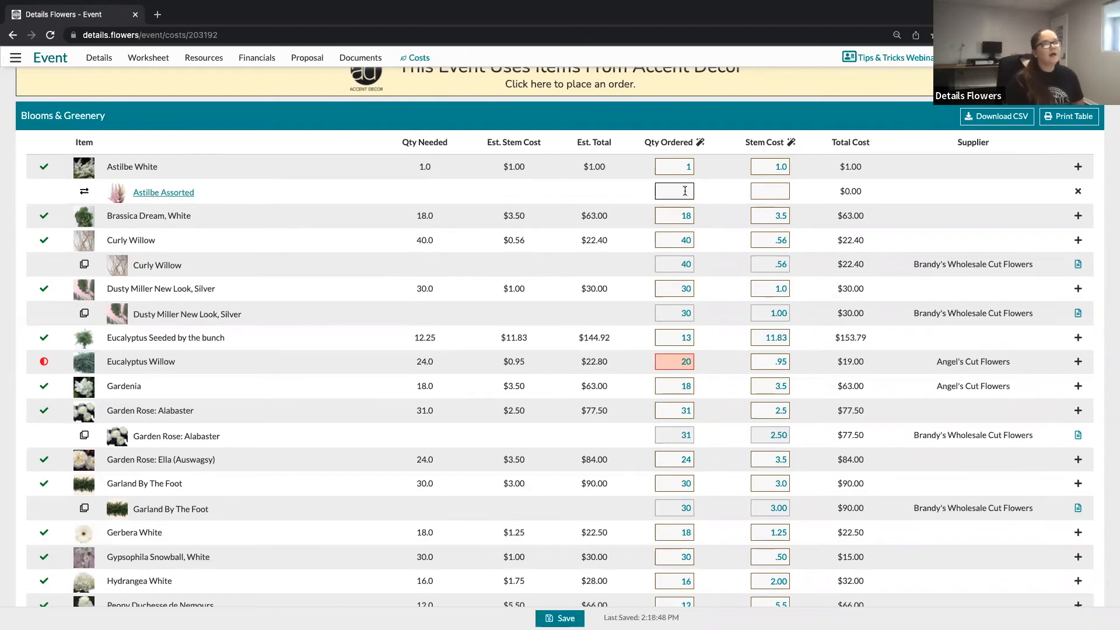
{"action": "left_click", "coordinate": [769, 190]}
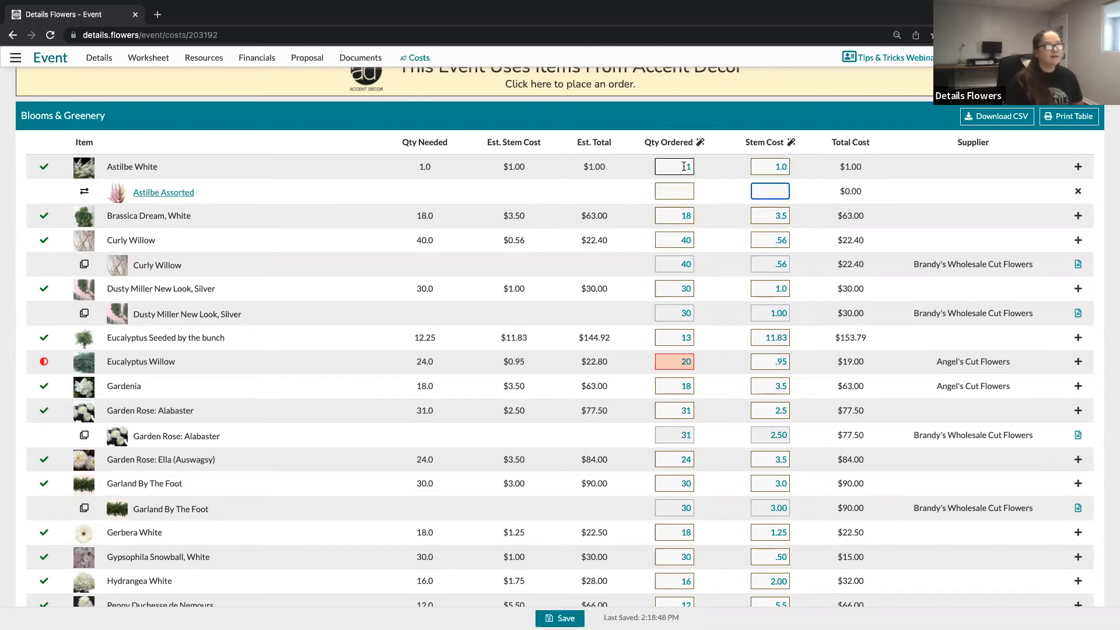
{"action": "left_click", "coordinate": [808, 196]}
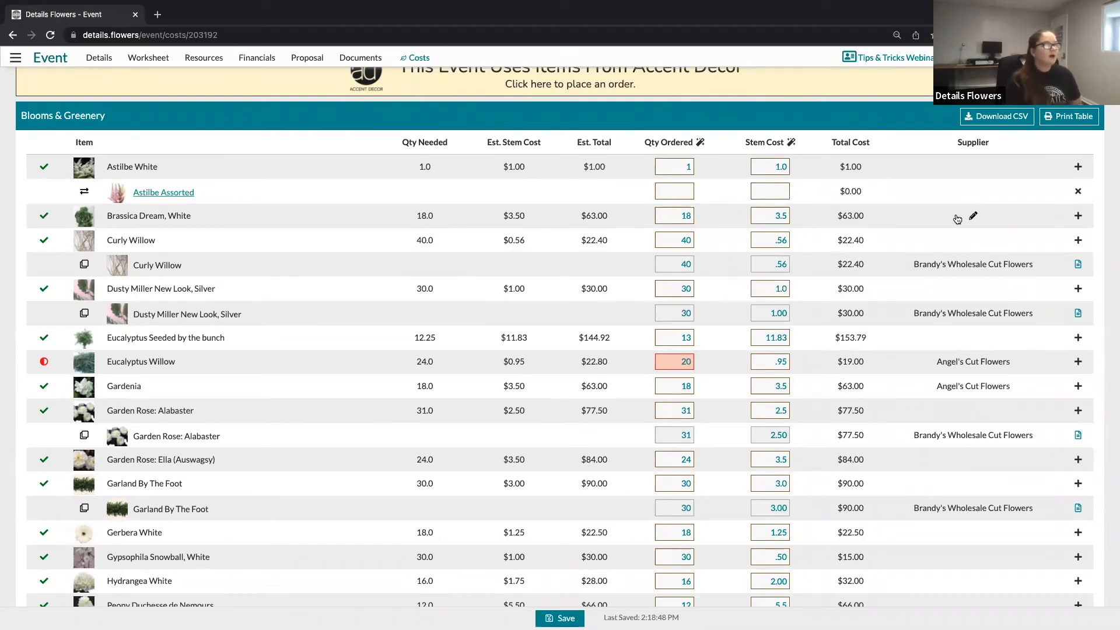
Review the supplier, substitution and note options for Brassica Dream, White and the order status options for Astilbe White.
{"action": "left_click", "coordinate": [1077, 215]}
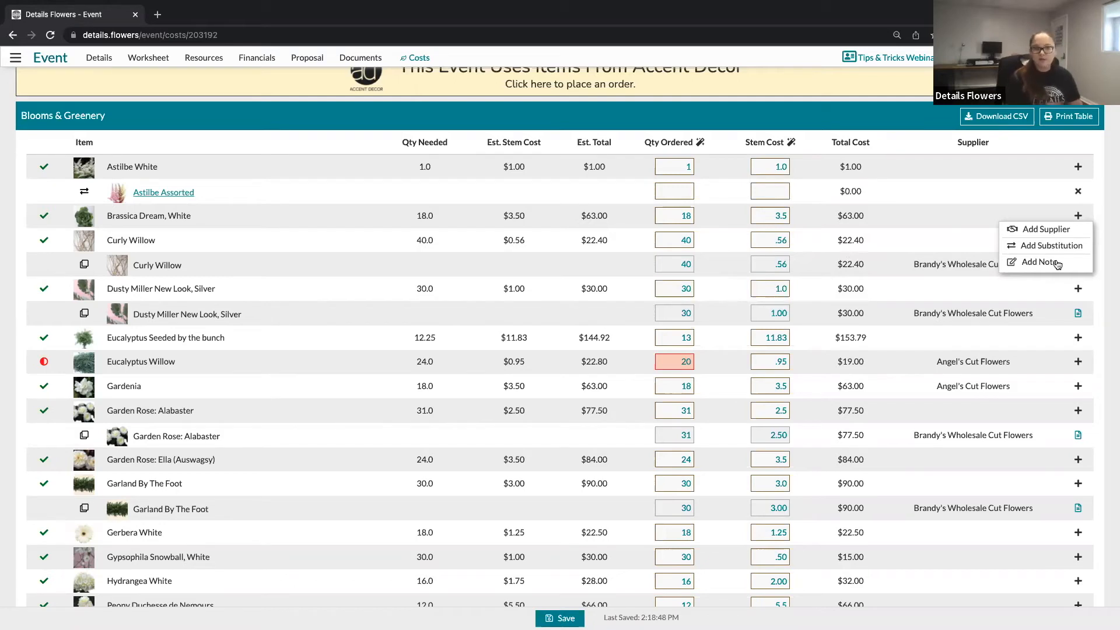
{"action": "left_click", "coordinate": [1079, 148]}
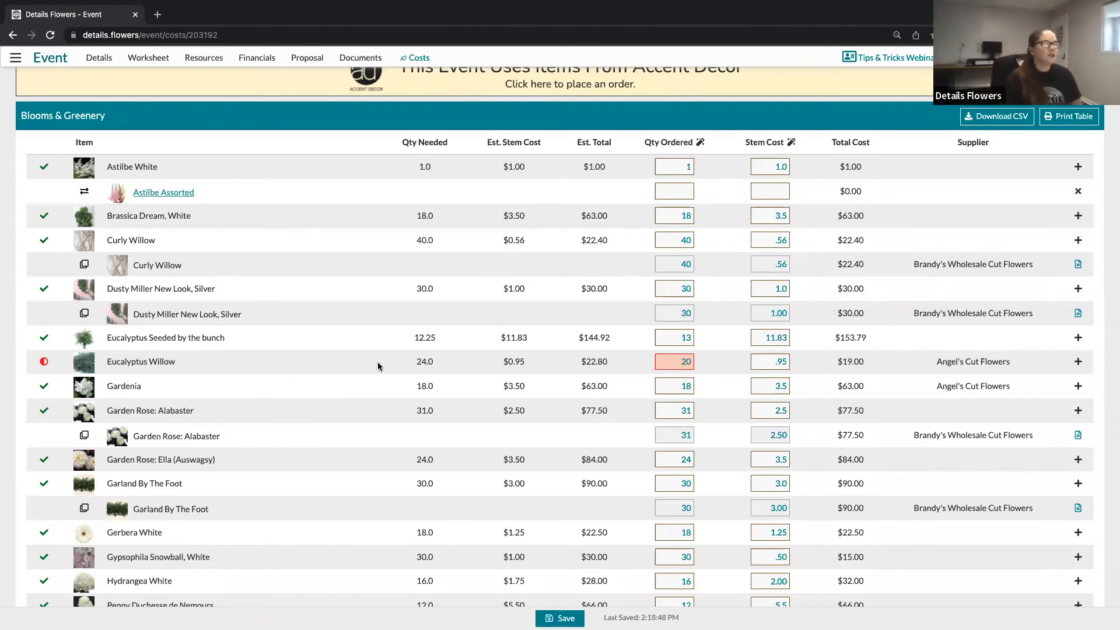
{"action": "left_click", "coordinate": [46, 168]}
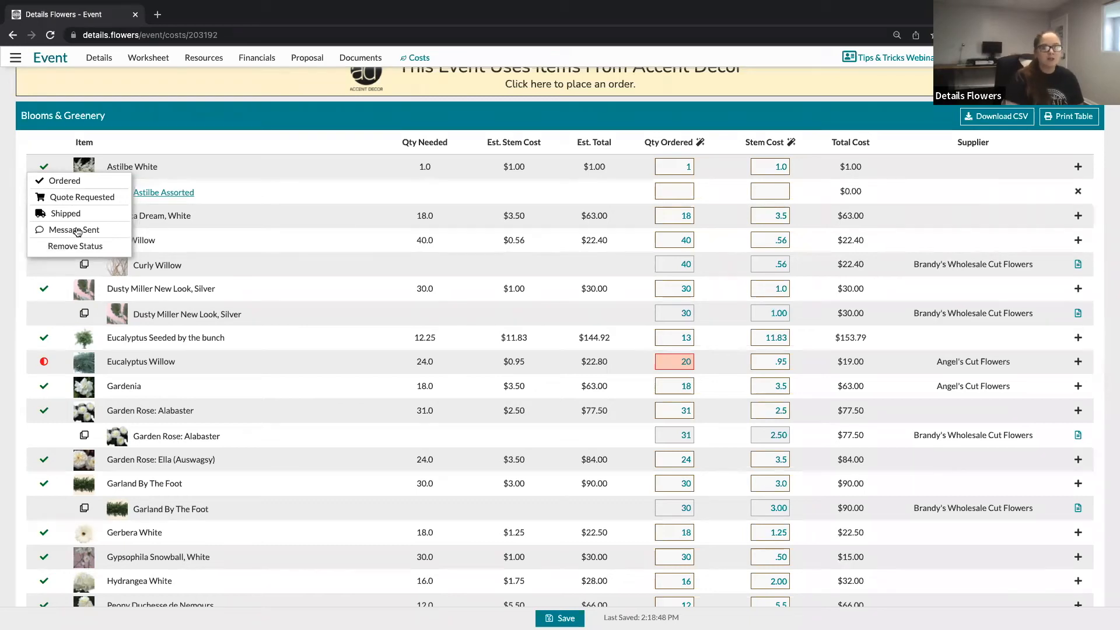
{"action": "left_click", "coordinate": [169, 143]}
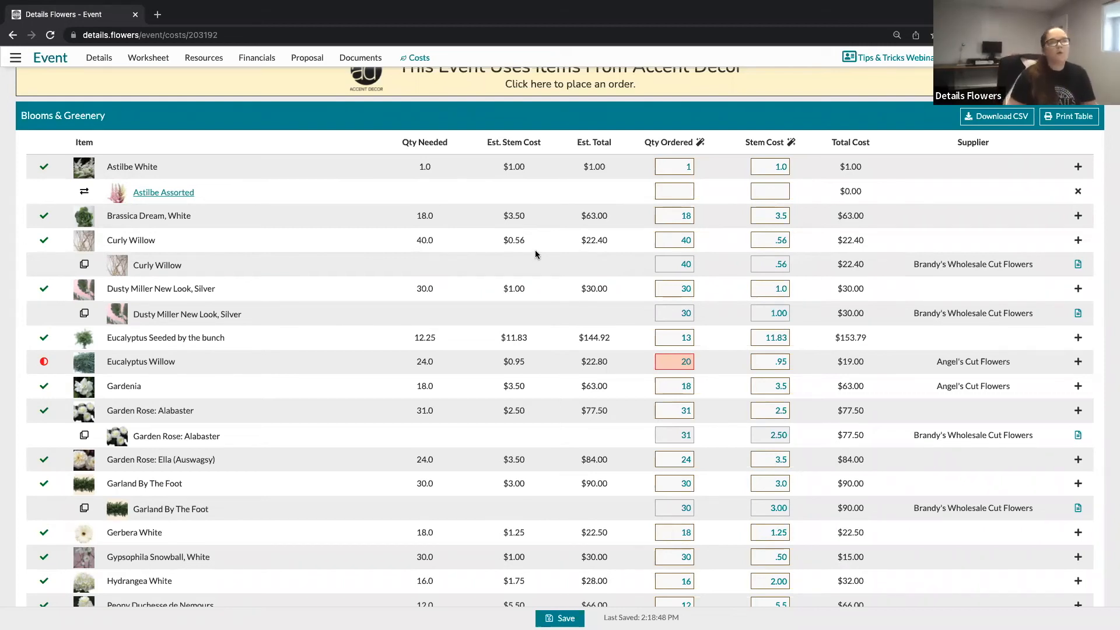
Examine the need/have figures, quantity needed, estimated total and ordered quantity of the Audrey Lantern 13" x 13"x 19" in Rentals.
{"action": "scroll", "coordinate": [603, 275], "scroll_direction": "up", "scroll_amount": 3}
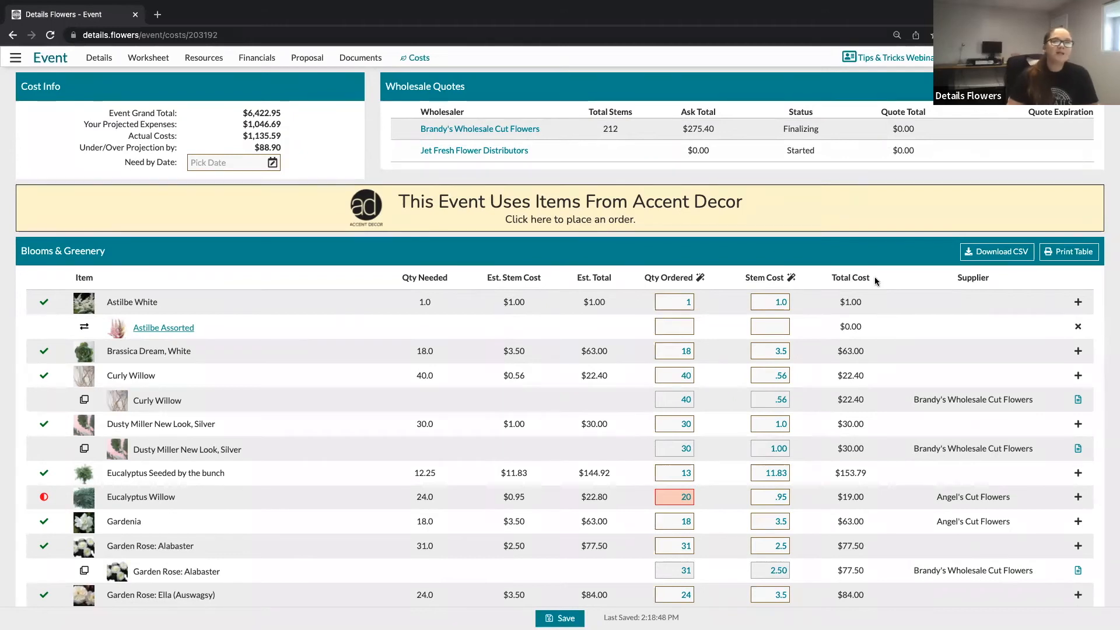
{"action": "scroll", "coordinate": [443, 367], "scroll_direction": "down", "scroll_amount": 9}
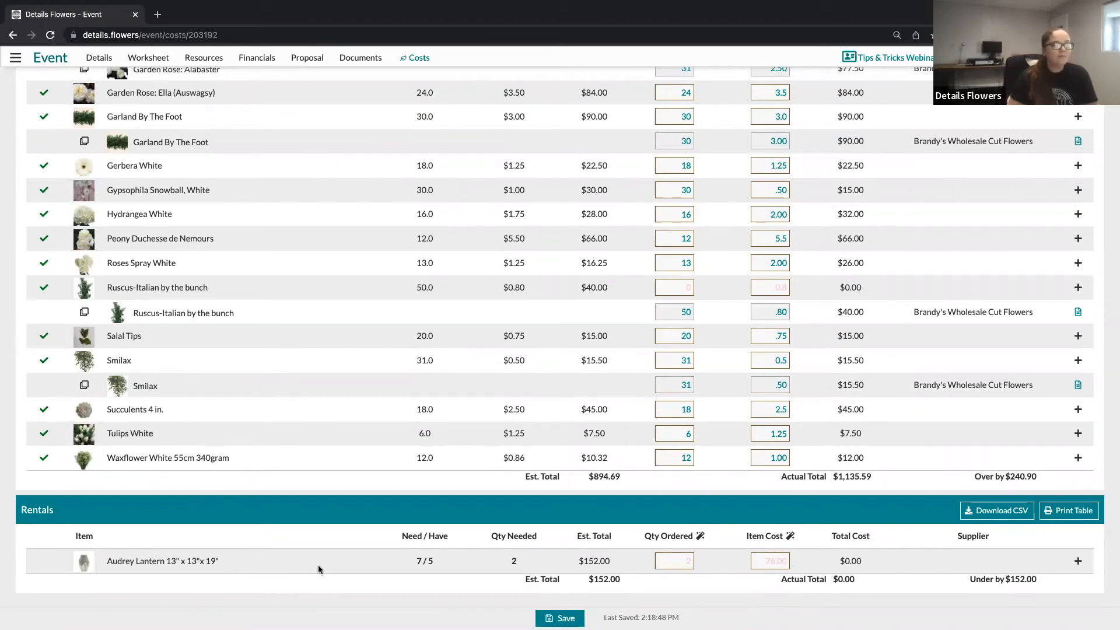
{"action": "left_click_drag", "start_coordinate": [400, 536], "coordinate": [448, 537]}
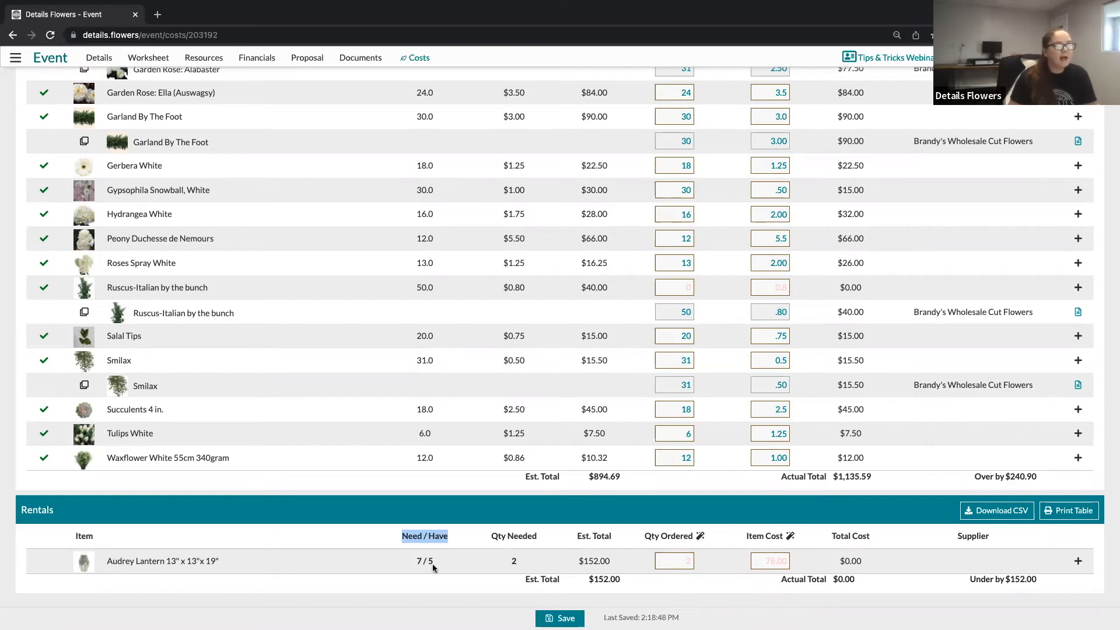
{"action": "left_click", "coordinate": [385, 537]}
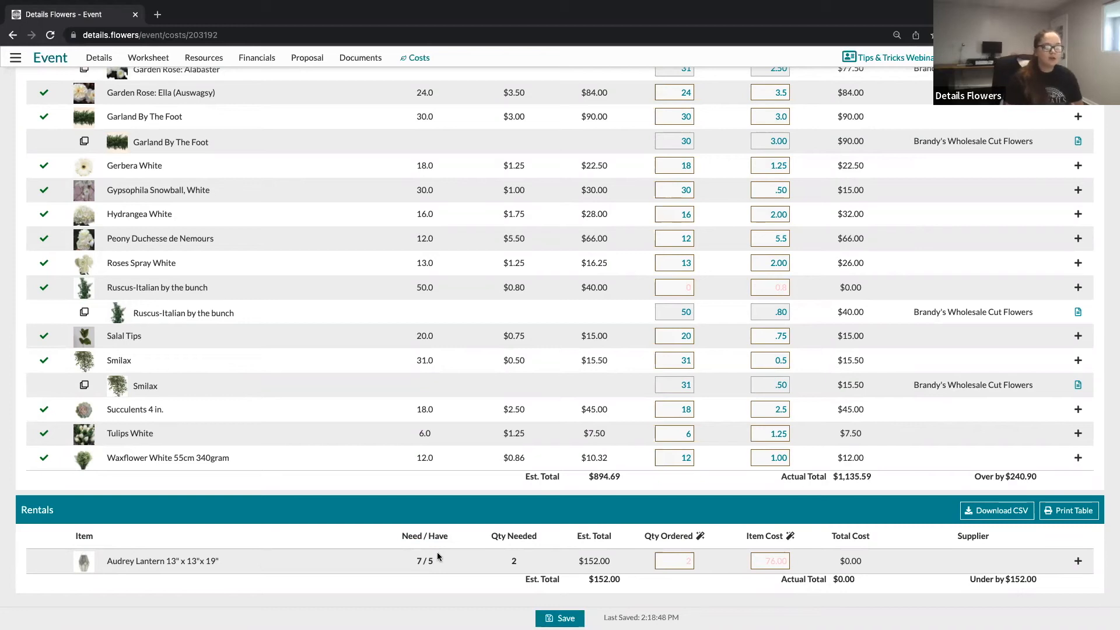
{"action": "mouse_move", "coordinate": [438, 553]}
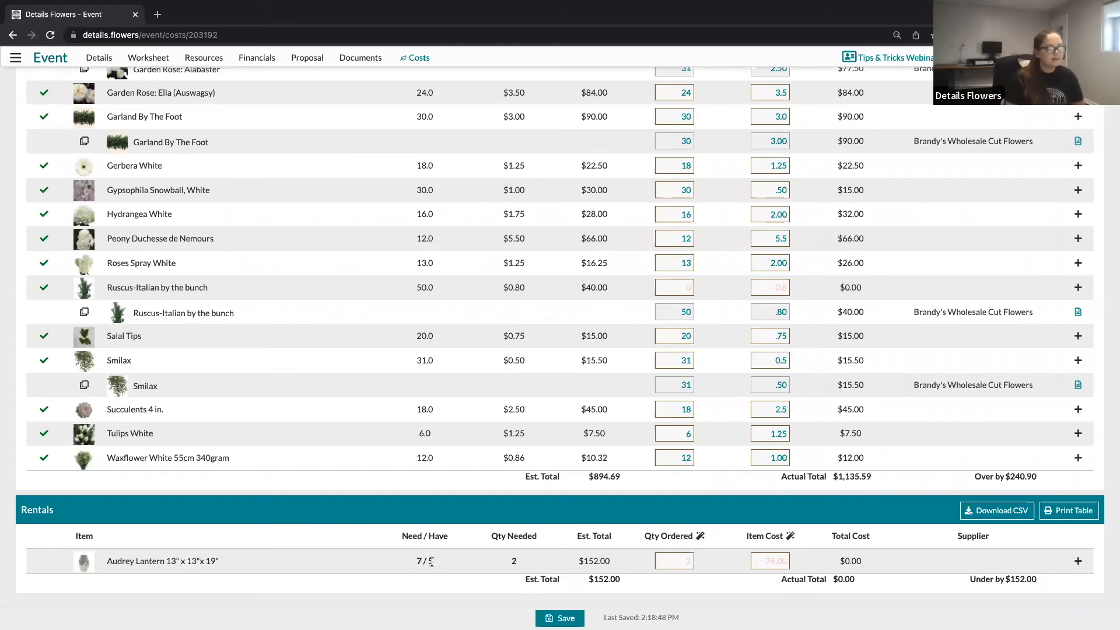
{"action": "left_click_drag", "start_coordinate": [520, 563], "coordinate": [501, 564]}
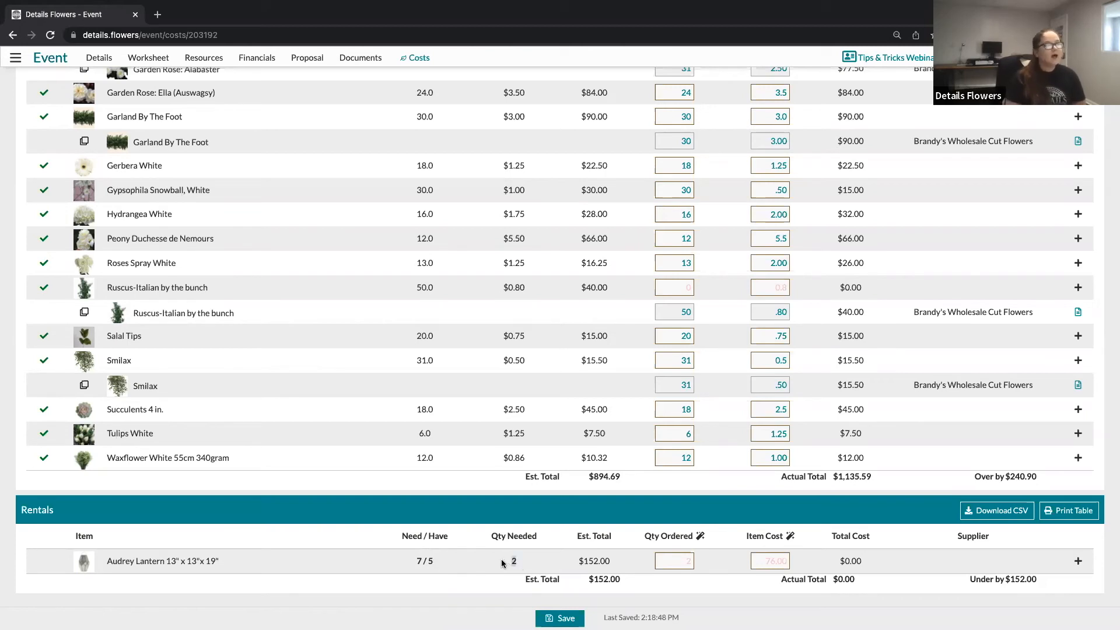
{"action": "left_click_drag", "start_coordinate": [614, 562], "coordinate": [577, 563]}
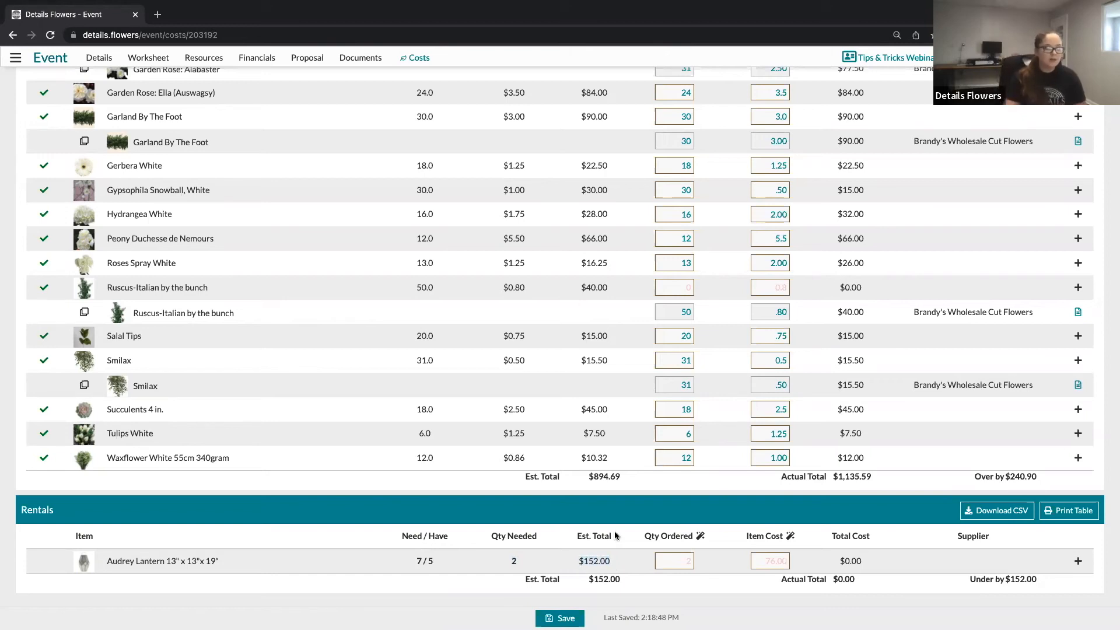
{"action": "left_click", "coordinate": [688, 560]}
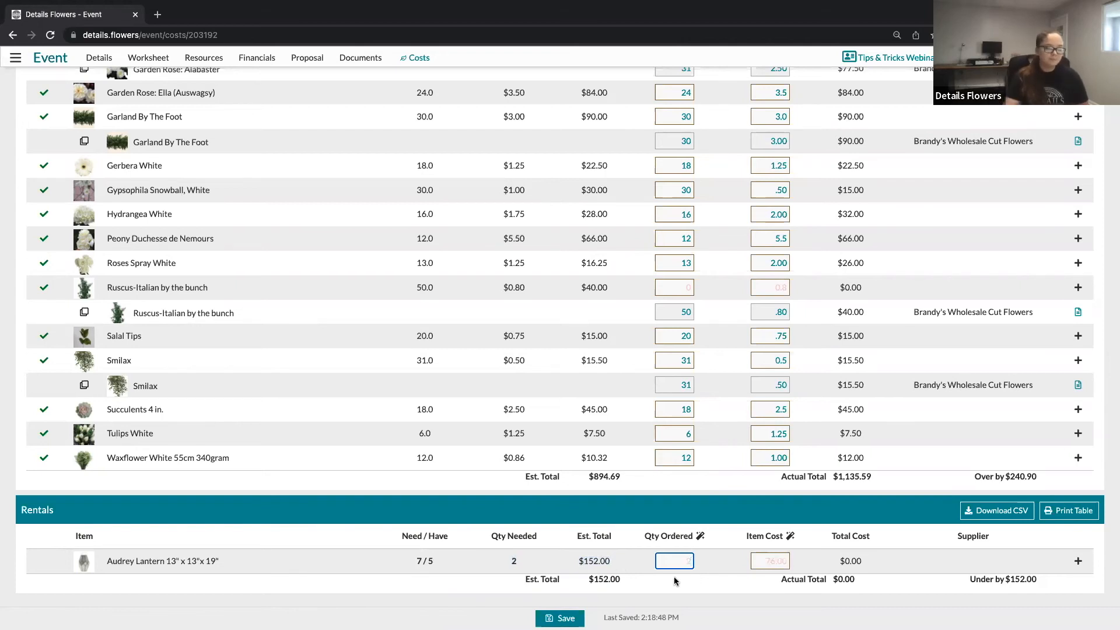
Show the available wholesalers in the Wholesale Quotes section.
{"action": "scroll", "coordinate": [649, 588], "scroll_direction": "up", "scroll_amount": 9}
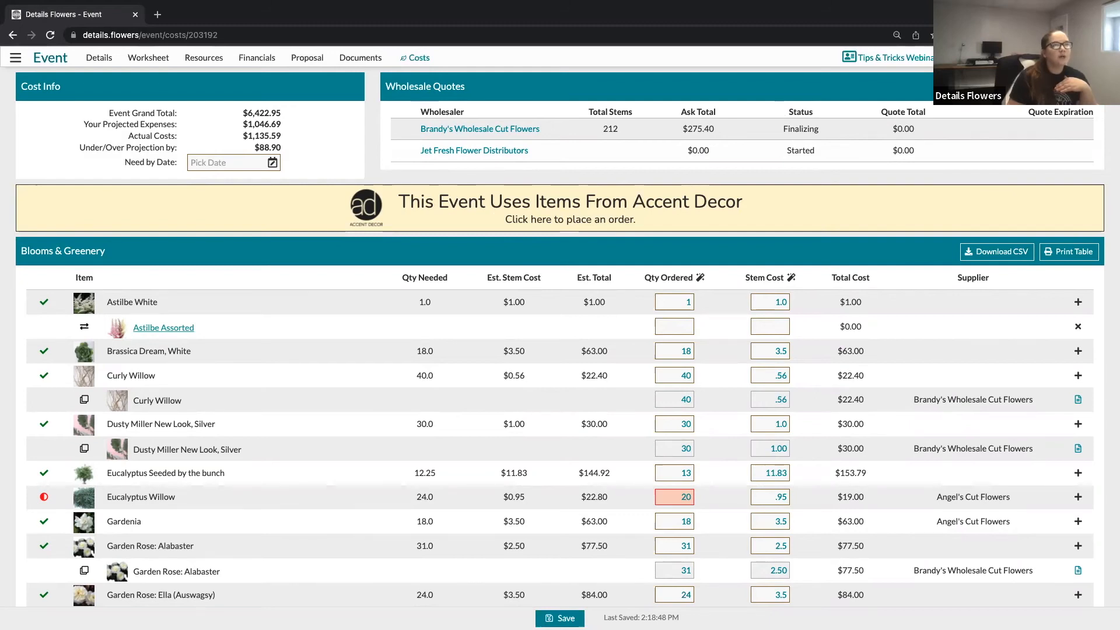
{"action": "left_click", "coordinate": [1069, 87]}
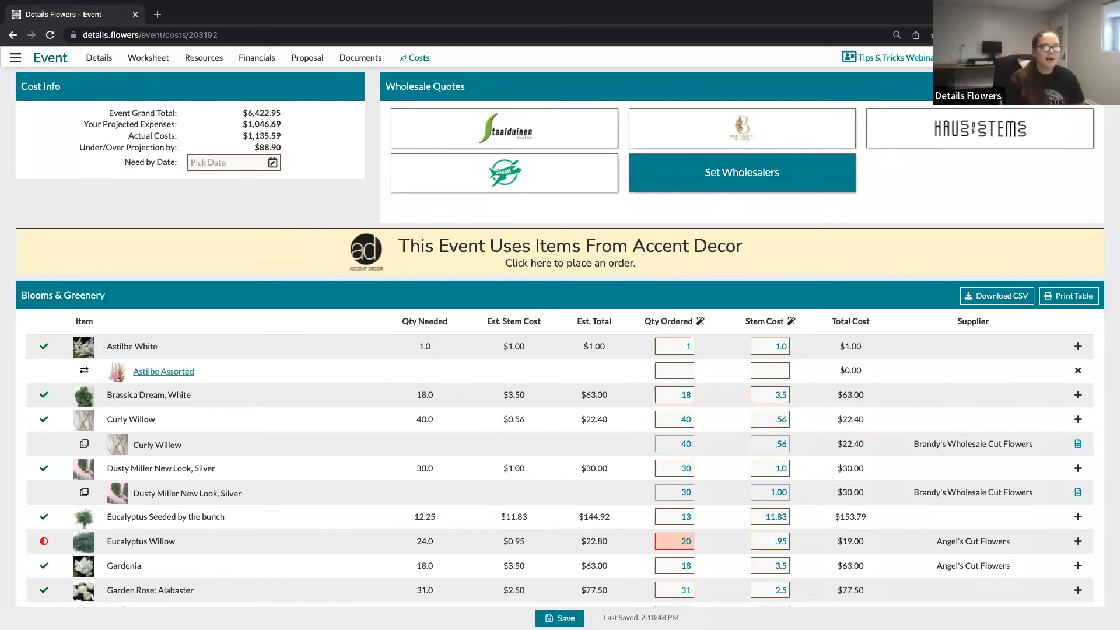
{"action": "left_click", "coordinate": [14, 59]}
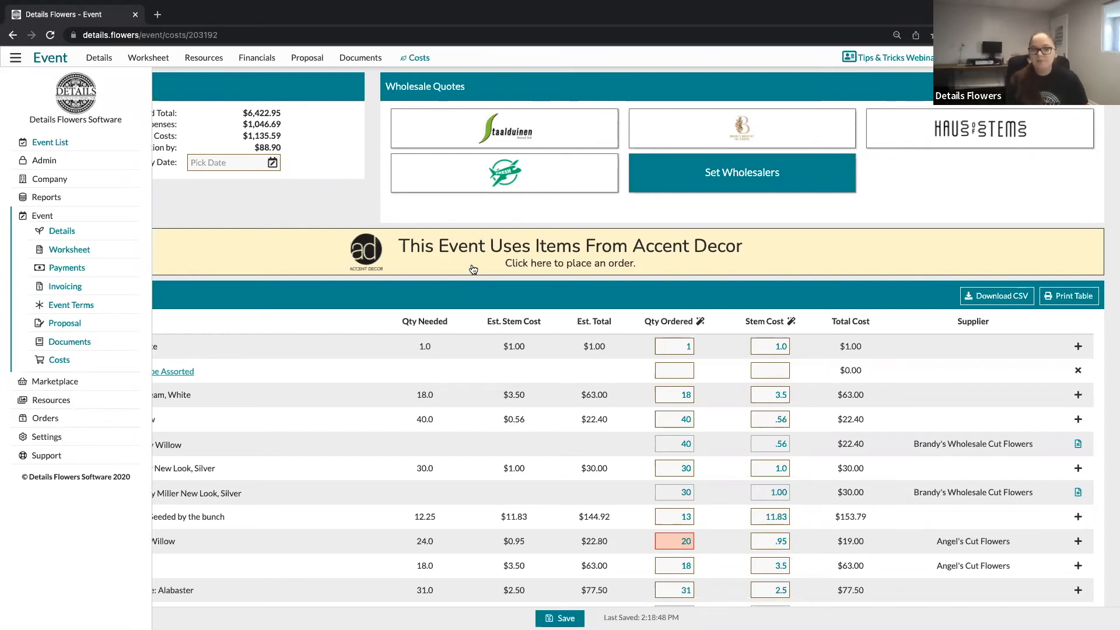
{"action": "left_click", "coordinate": [458, 312]}
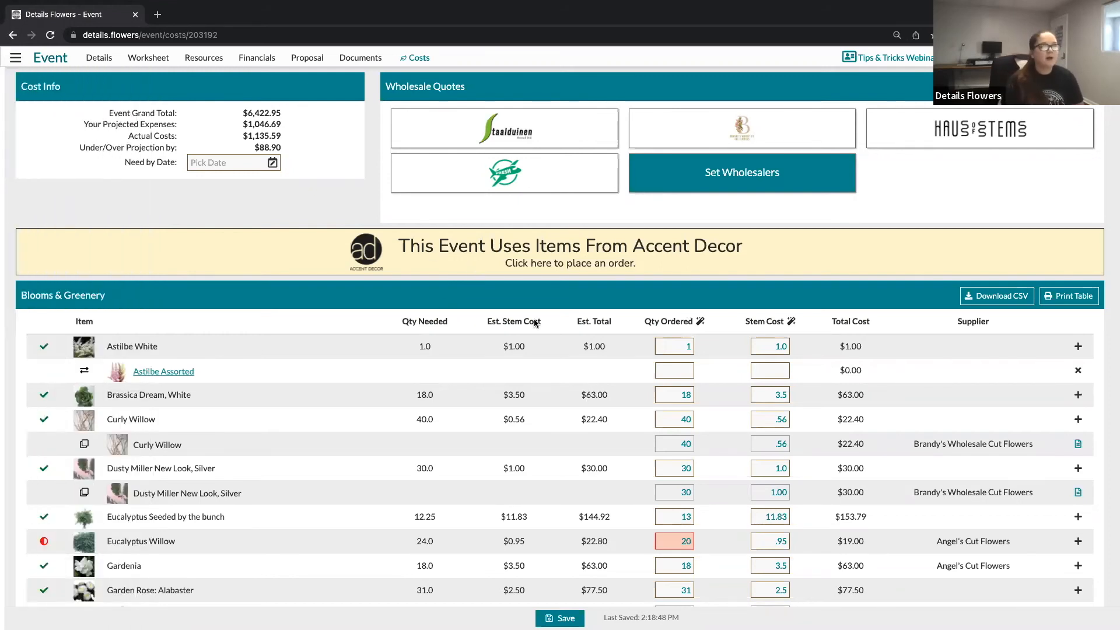
{"action": "double_click", "coordinate": [497, 349]}
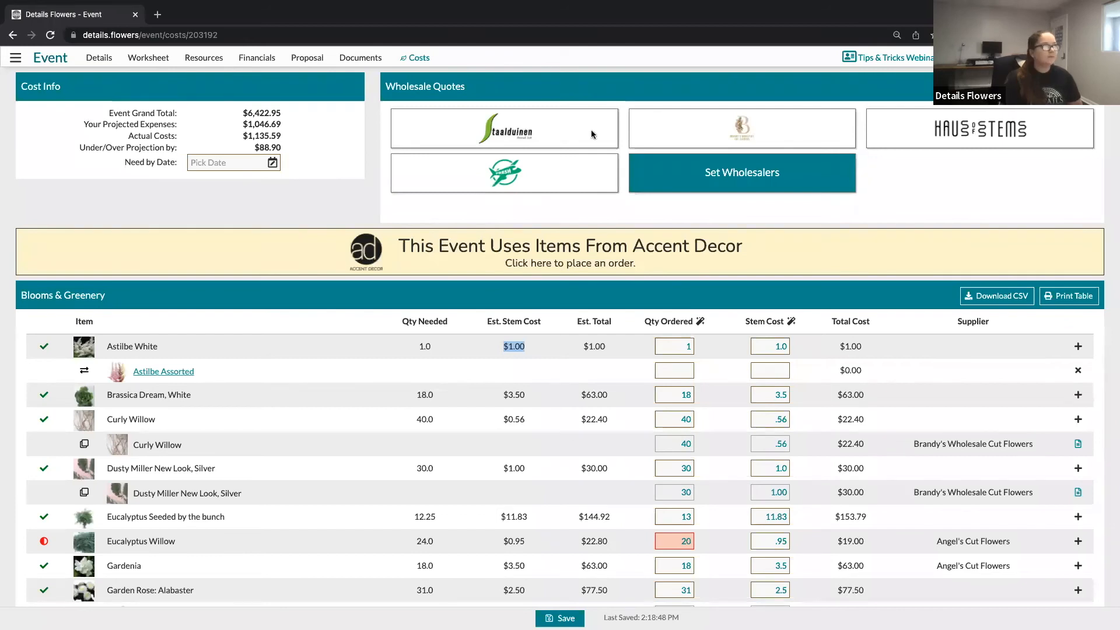
{"action": "left_click", "coordinate": [3, 111]}
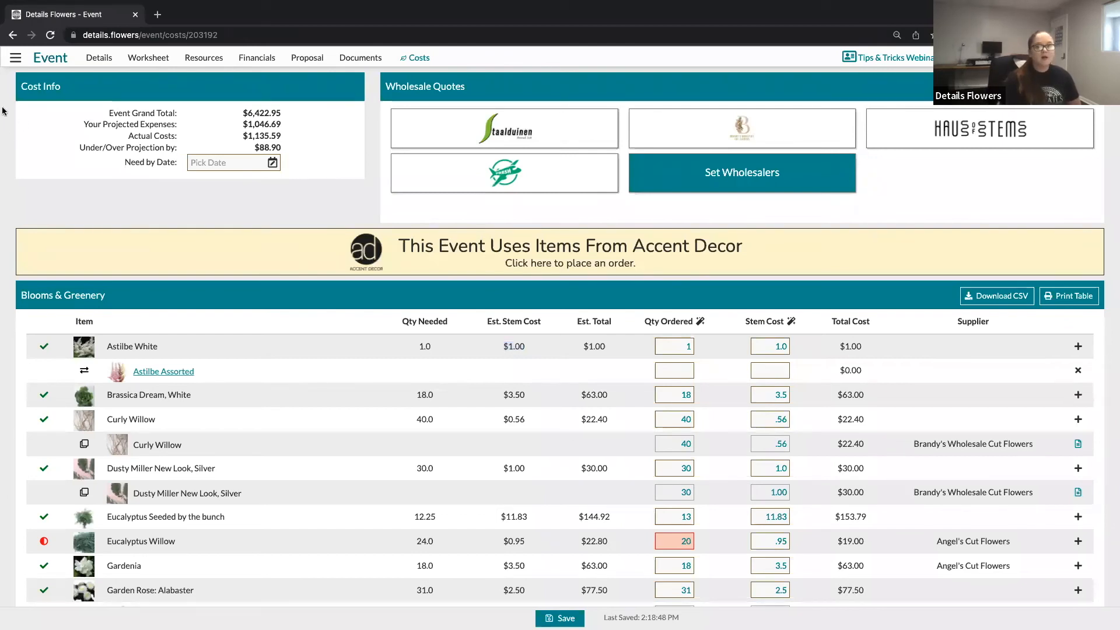
Open the Items Needed report with its date range and event filters.
{"action": "left_click", "coordinate": [16, 58]}
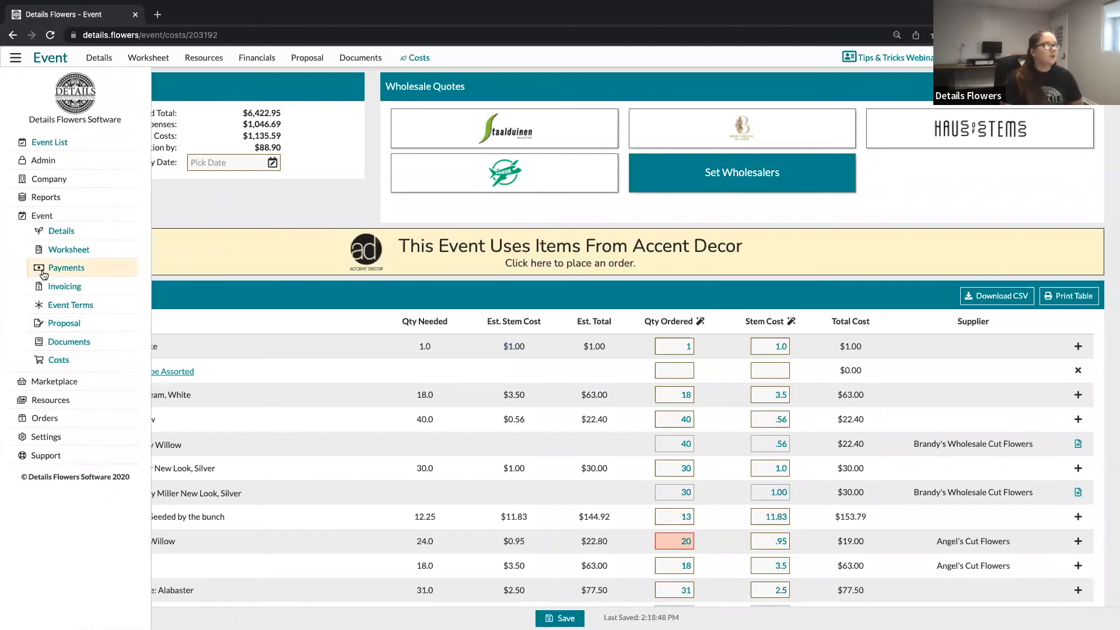
{"action": "left_click", "coordinate": [48, 199]}
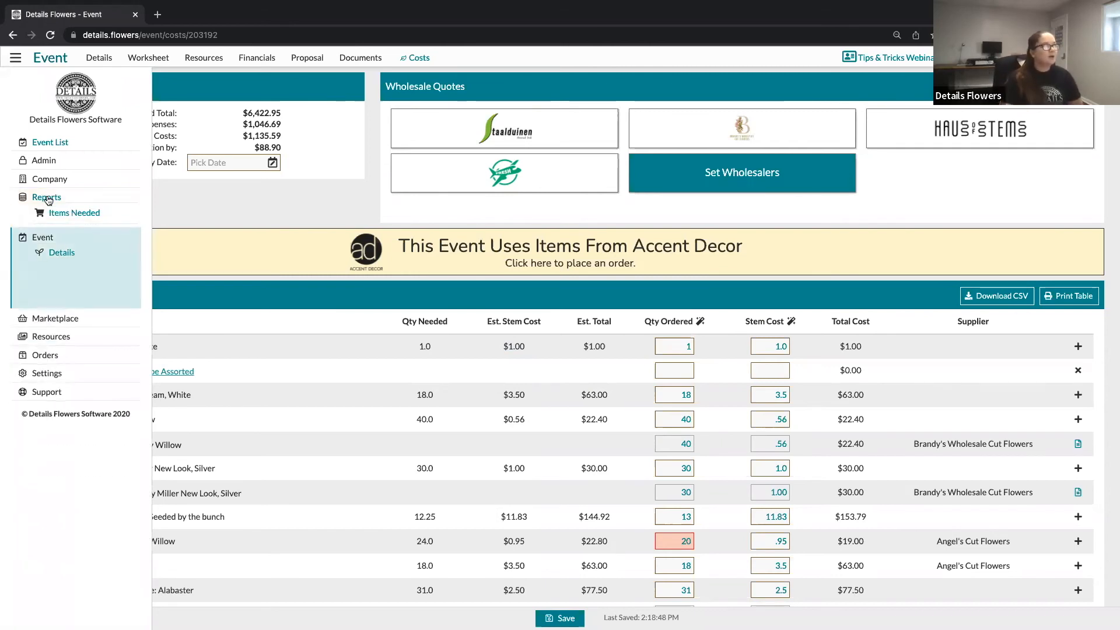
{"action": "left_click", "coordinate": [95, 216]}
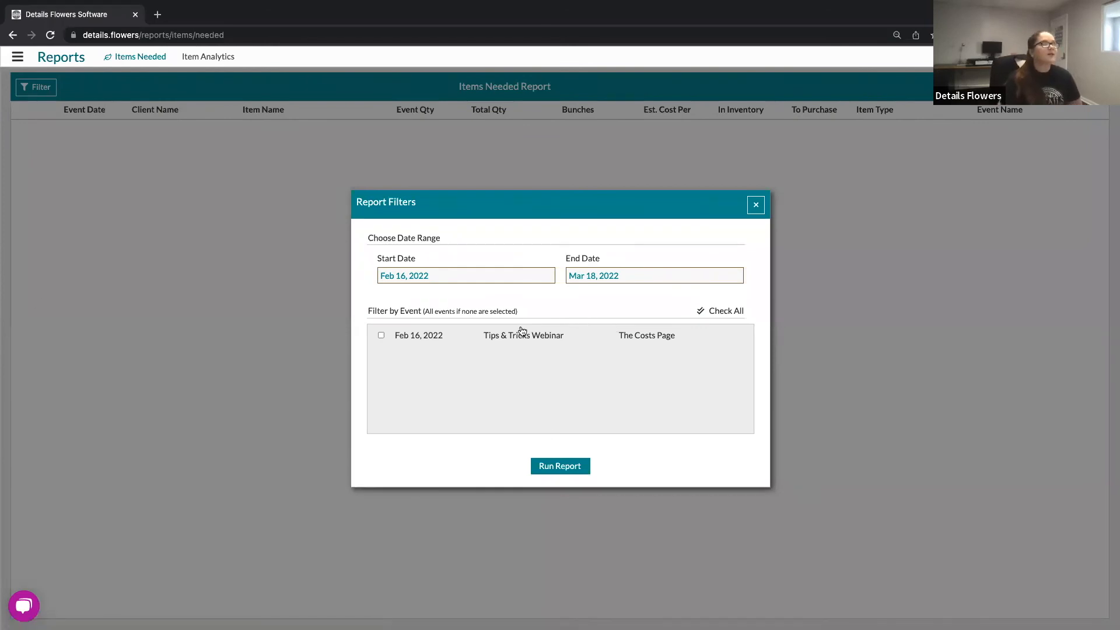
Set the report's end date to Aug 30, 2023.
{"action": "left_click", "coordinate": [638, 276]}
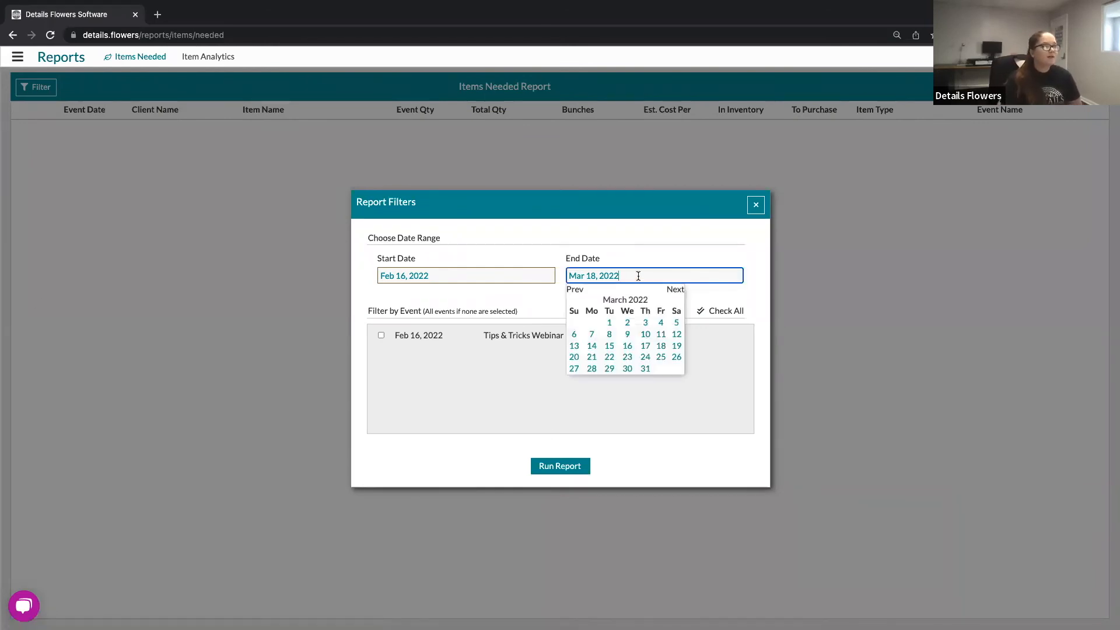
{"action": "left_click", "coordinate": [672, 291]}
{"action": "left_click", "coordinate": [672, 290]}
{"action": "left_click", "coordinate": [672, 290]}
{"action": "triple_click", "coordinate": [670, 292]}
{"action": "left_click", "coordinate": [670, 292]}
{"action": "triple_click", "coordinate": [670, 291]}
{"action": "double_click", "coordinate": [670, 292]}
{"action": "left_click", "coordinate": [670, 292]}
{"action": "triple_click", "coordinate": [670, 292]}
{"action": "left_click", "coordinate": [670, 292]}
{"action": "left_click", "coordinate": [627, 369]}
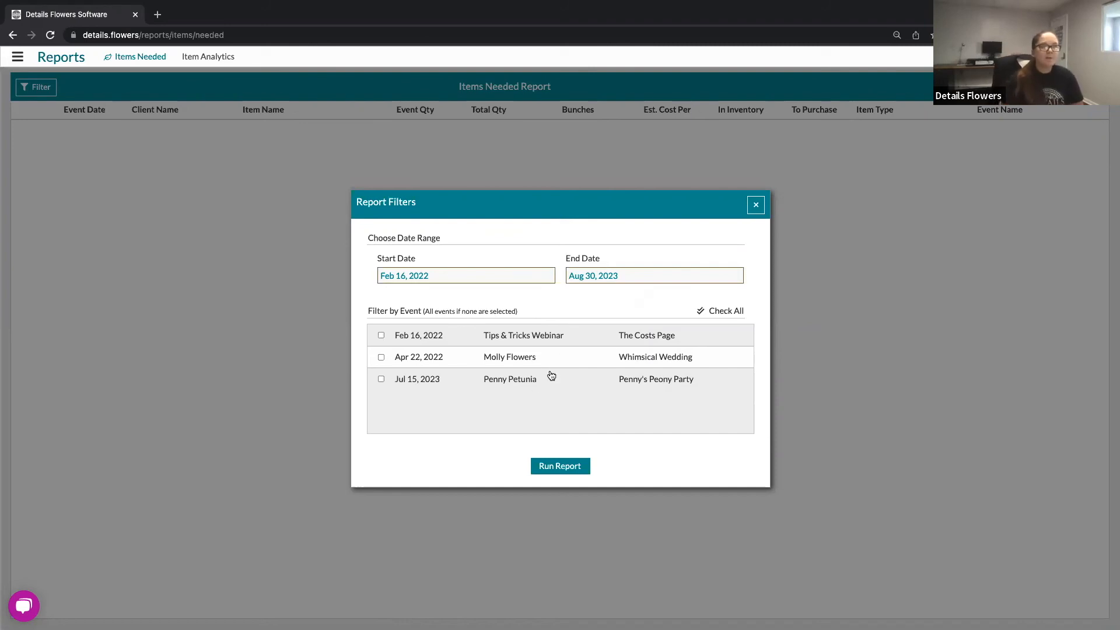
Include the three listed events dated Feb 16, 2022, Apr 22, 2022 and Jul 15, 2023, and run the Items Needed report.
{"action": "left_click", "coordinate": [381, 335]}
{"action": "left_click", "coordinate": [381, 357]}
{"action": "left_click", "coordinate": [380, 379]}
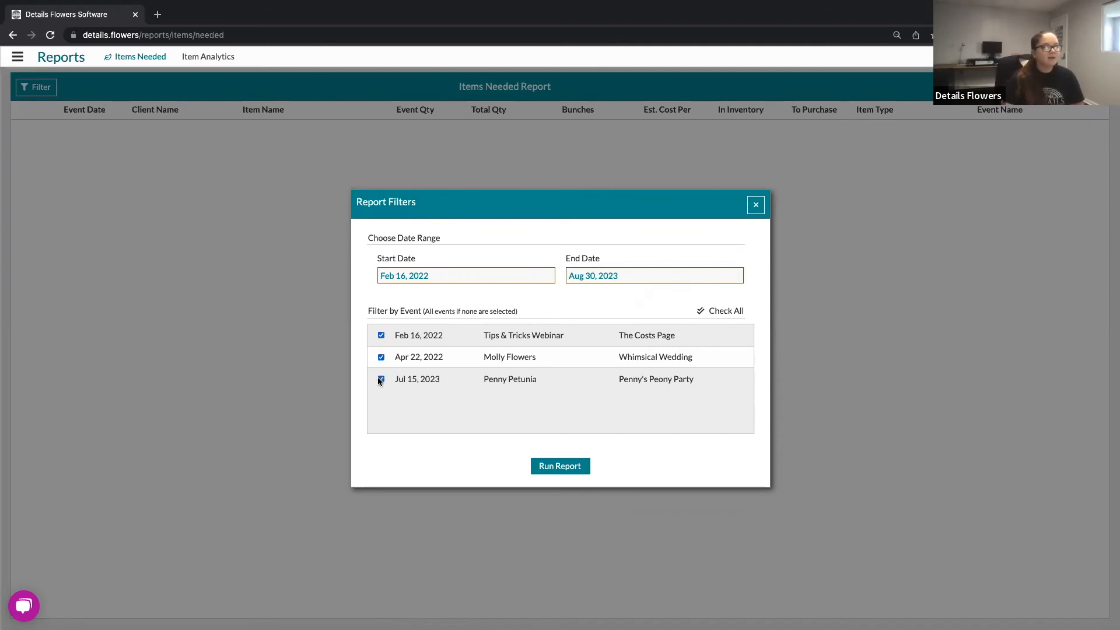
{"action": "left_click", "coordinate": [572, 469]}
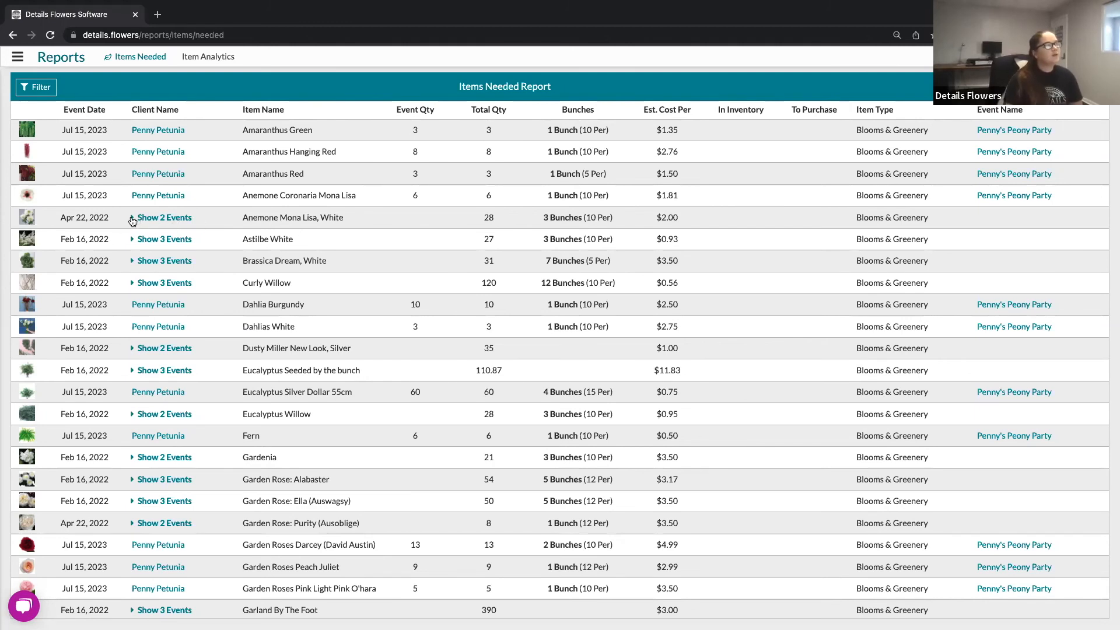
Examine the per-event breakdown of Anemone Mona Lisa, White and the report's visible column options, leaving the breakdown collapsed.
{"action": "left_click", "coordinate": [132, 219]}
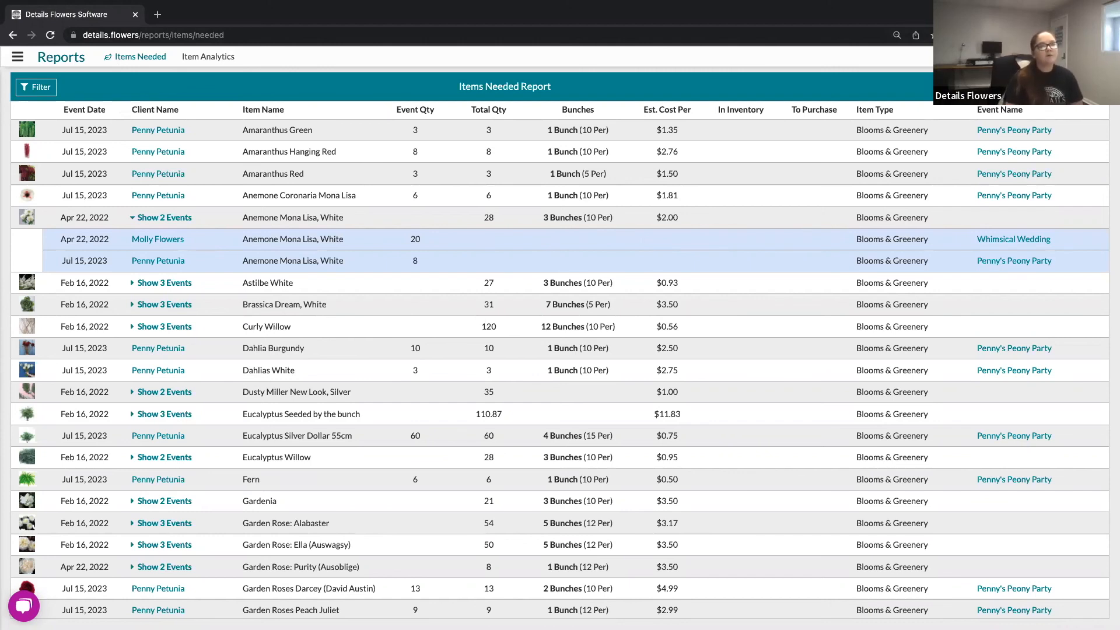
{"action": "left_click", "coordinate": [1068, 87]}
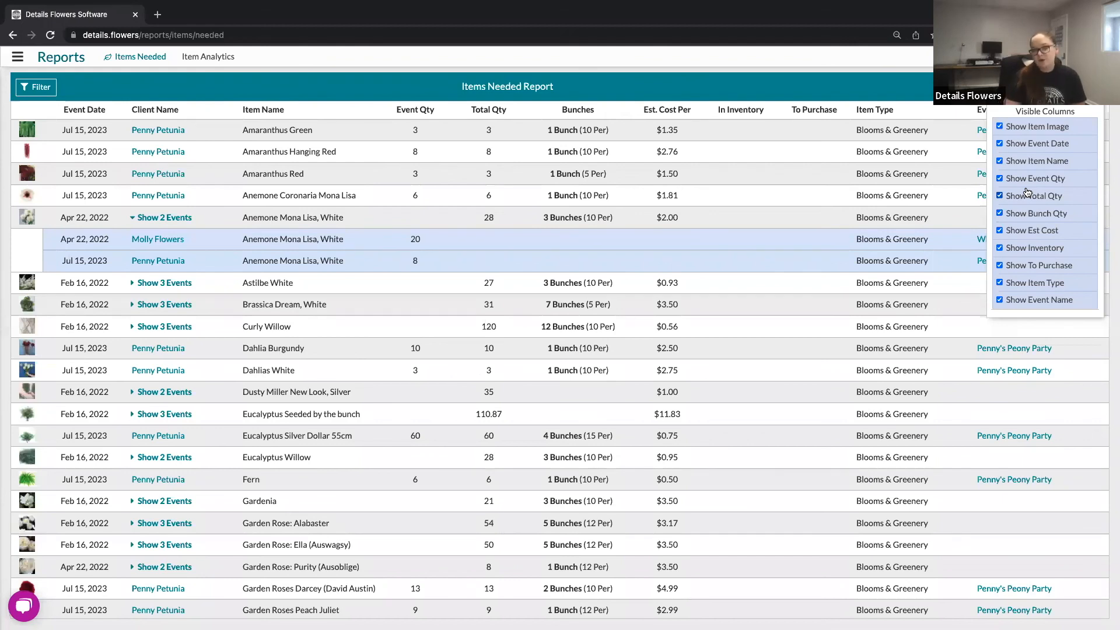
{"action": "left_click", "coordinate": [910, 85]}
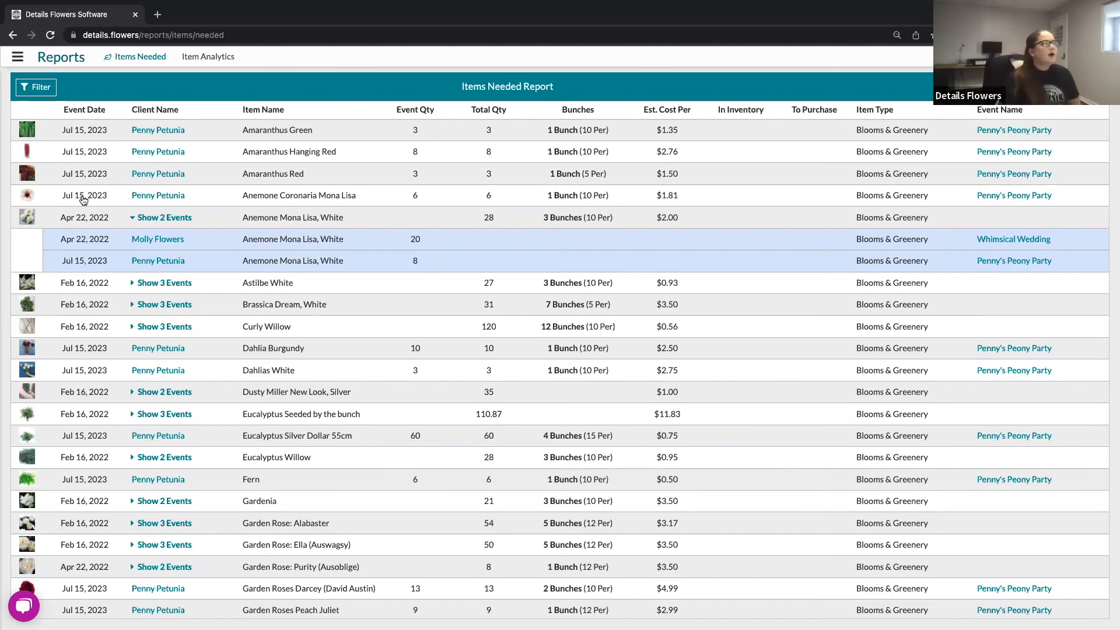
{"action": "left_click", "coordinate": [133, 219]}
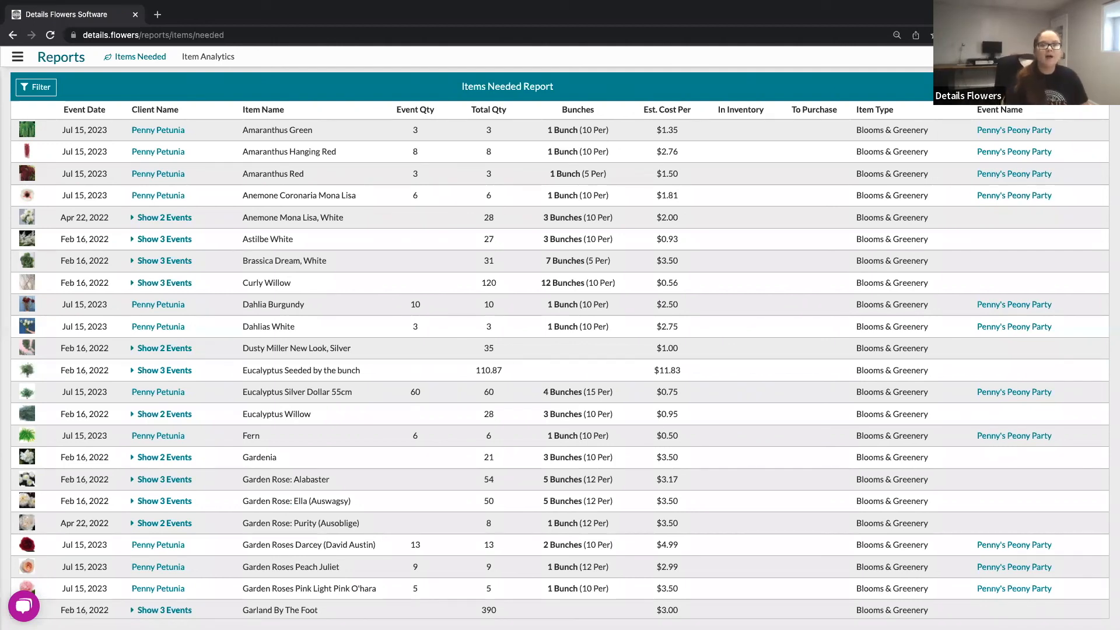
Return to the event's costs page and review which wholesalers are set to display and the option to request one.
{"action": "left_click", "coordinate": [13, 36]}
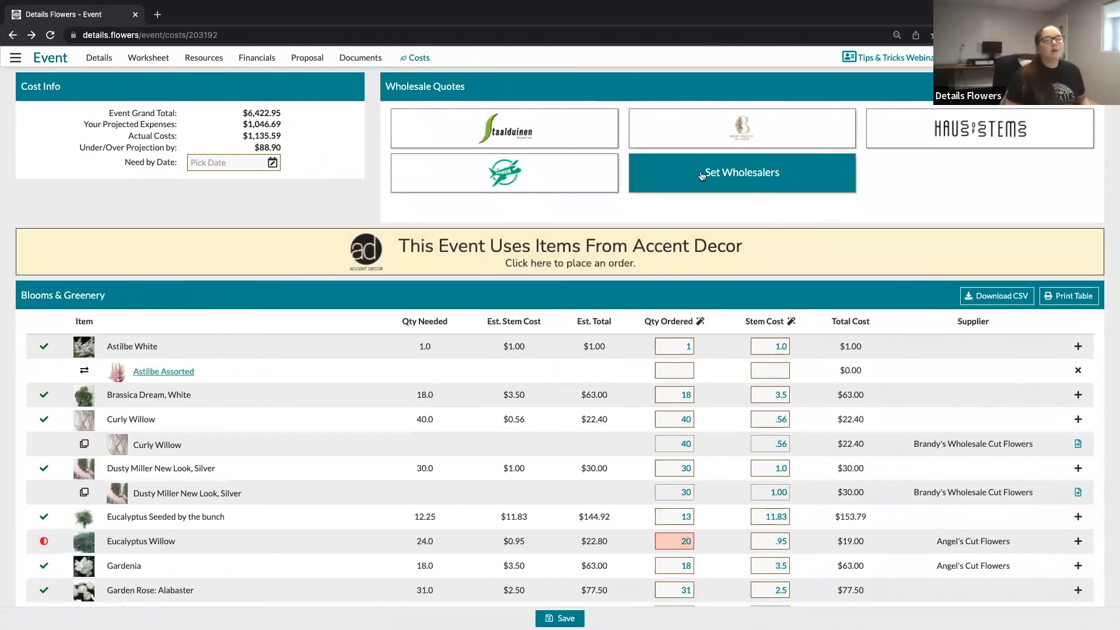
{"action": "left_click", "coordinate": [740, 174]}
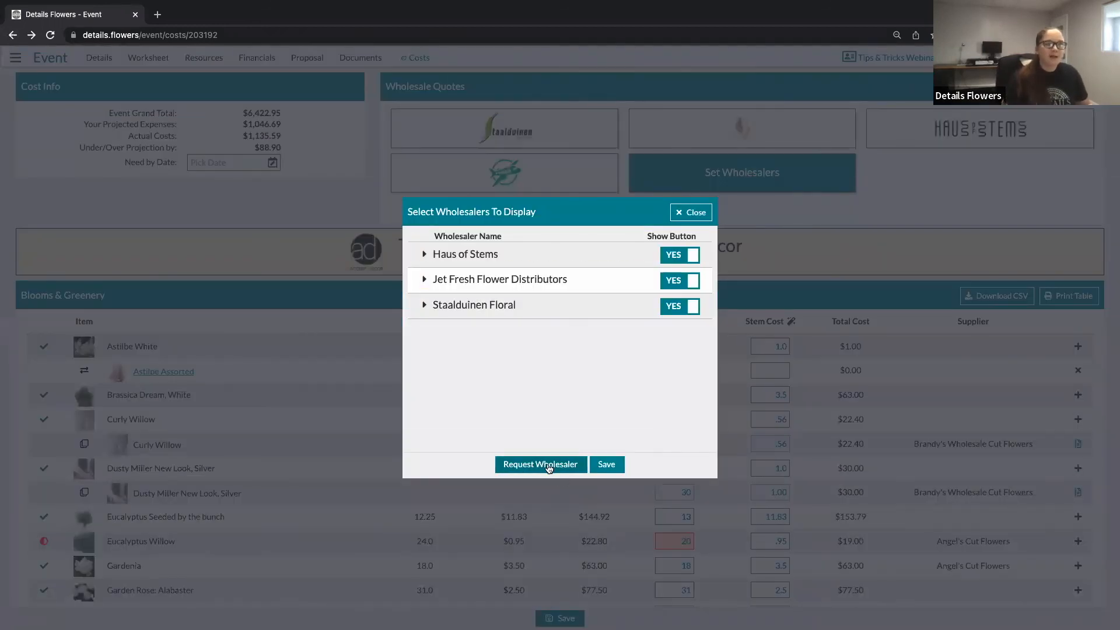
{"action": "left_click", "coordinate": [700, 212]}
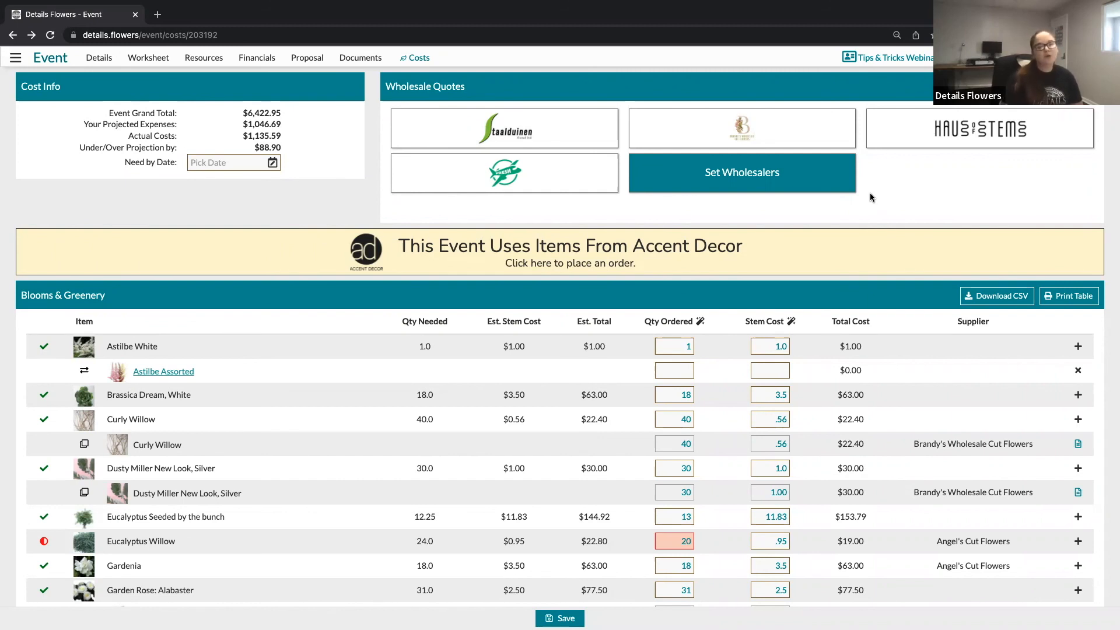
Leave the event's costs page for the list of all events.
{"action": "left_click", "coordinate": [15, 57]}
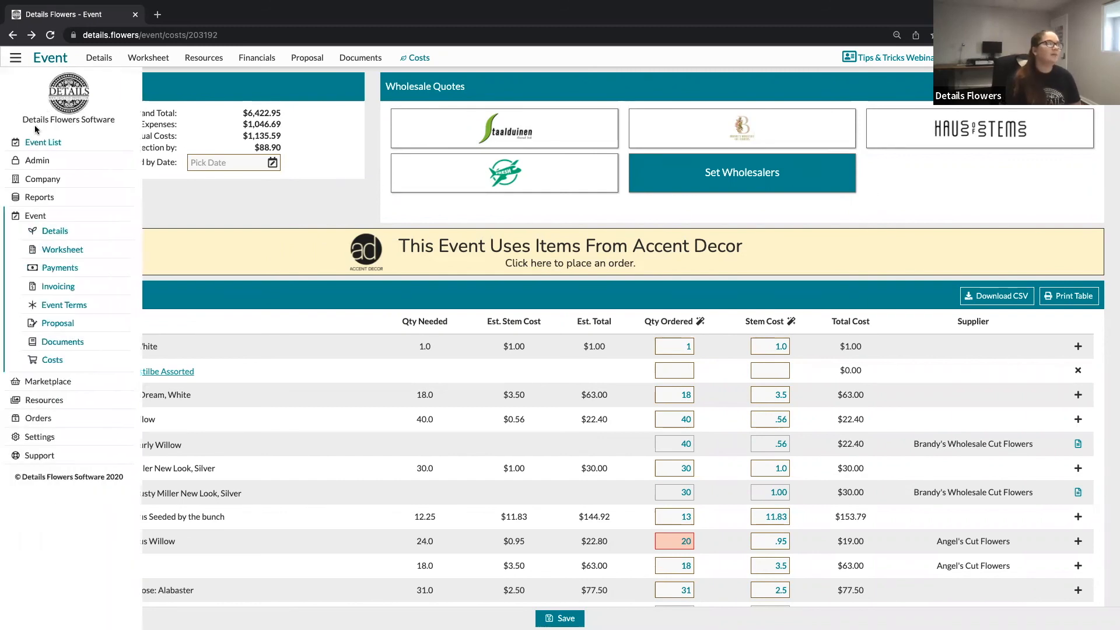
{"action": "left_click", "coordinate": [43, 142]}
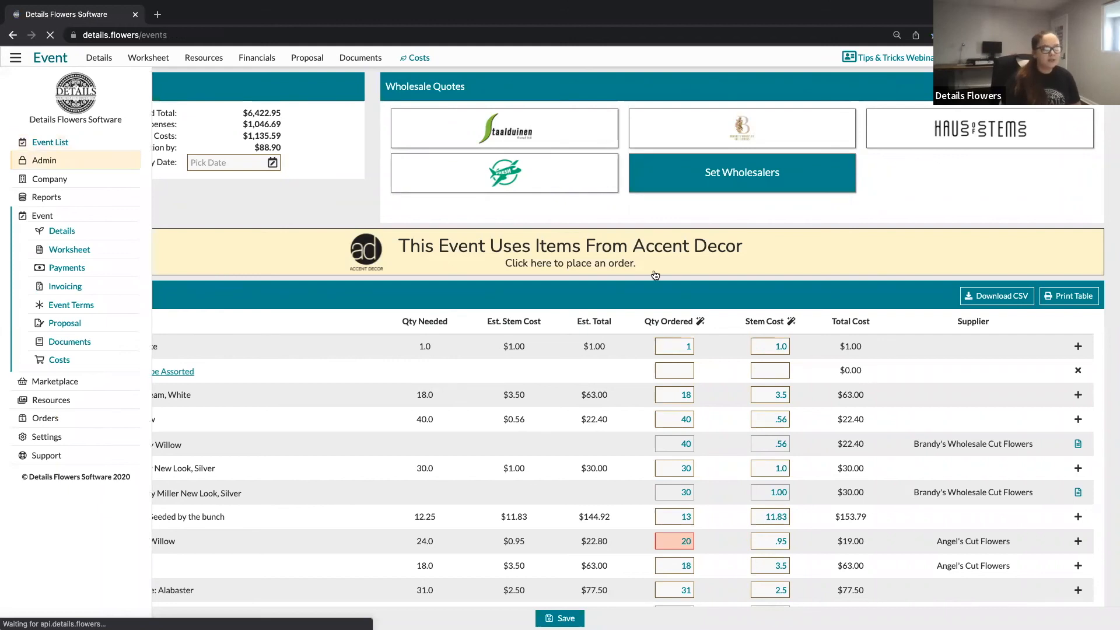